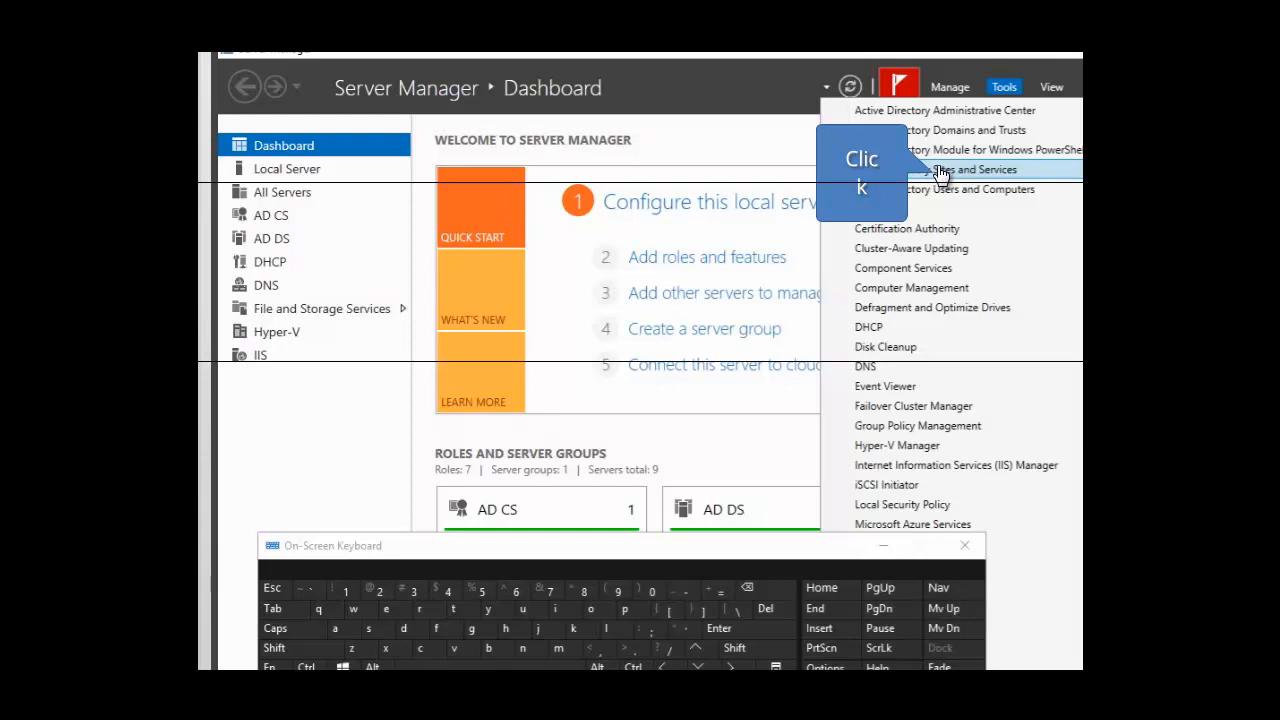
Open Active Directory Sites and Services and rename the Default-First-Site-Name site in the Sites container as corporatehq
click(931, 172)
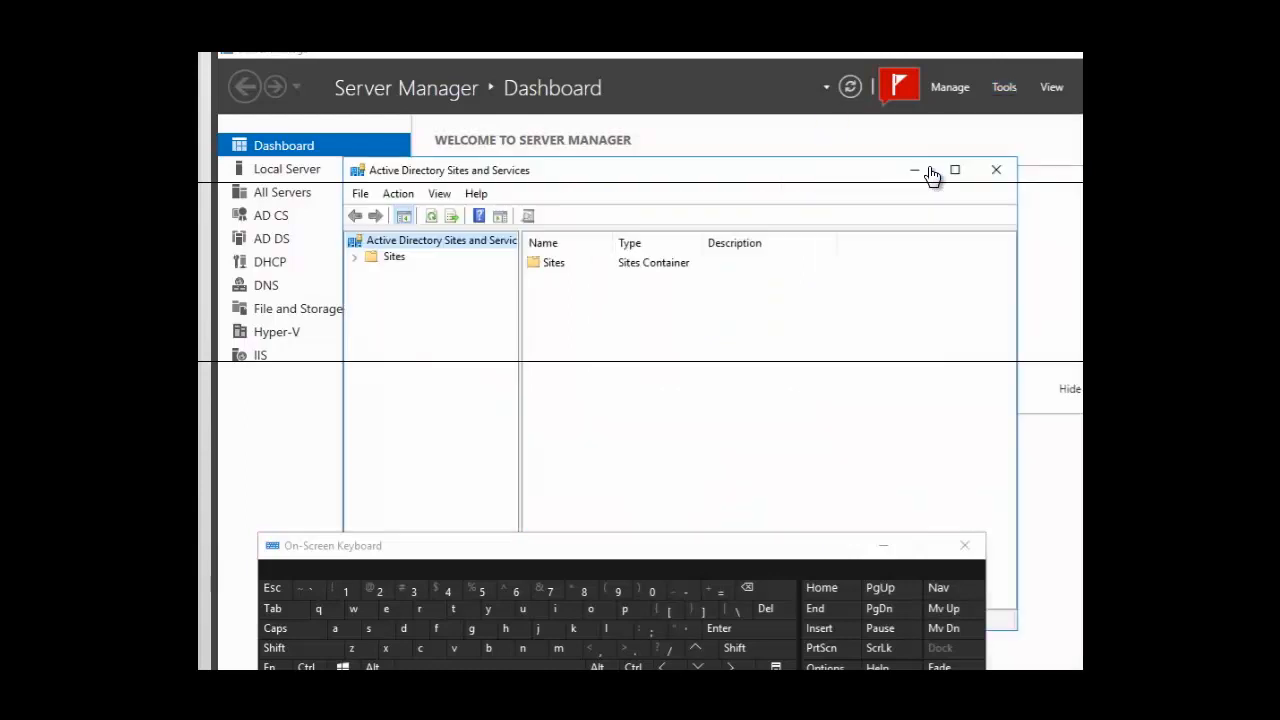
click(392, 259)
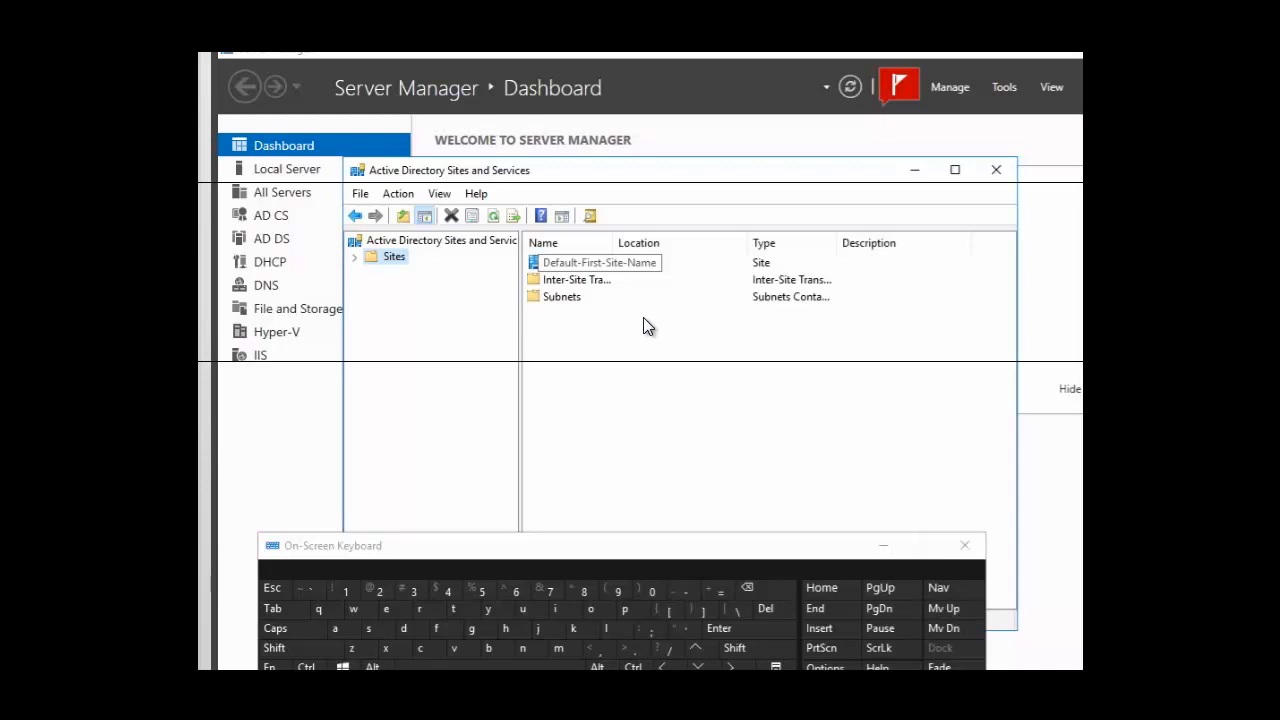
right_click(609, 268)
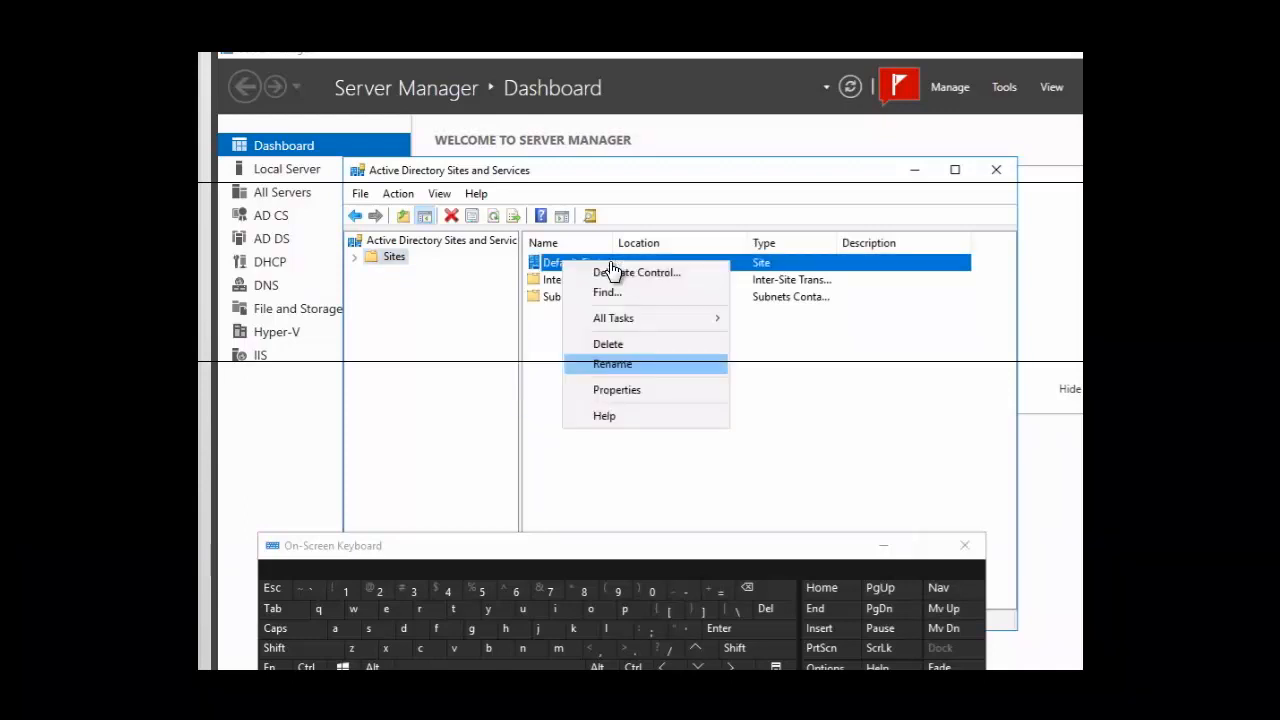
click(605, 366)
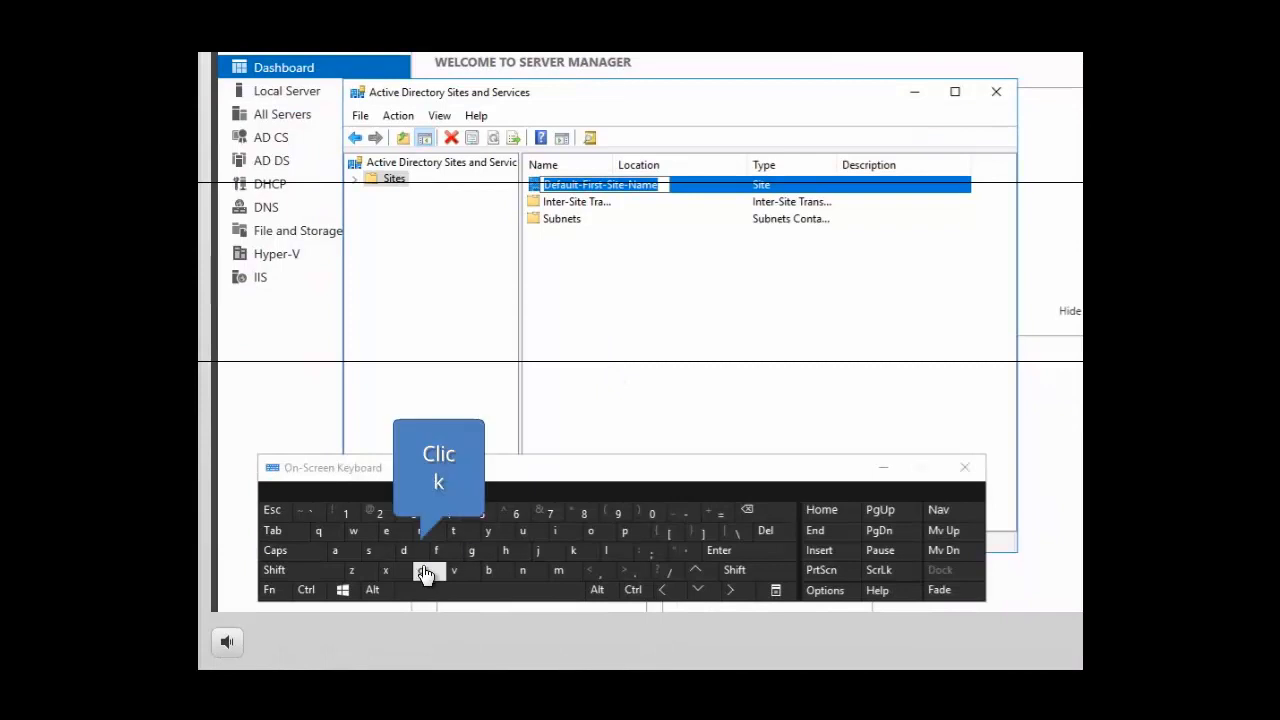
click(438, 571)
click(590, 531)
click(424, 534)
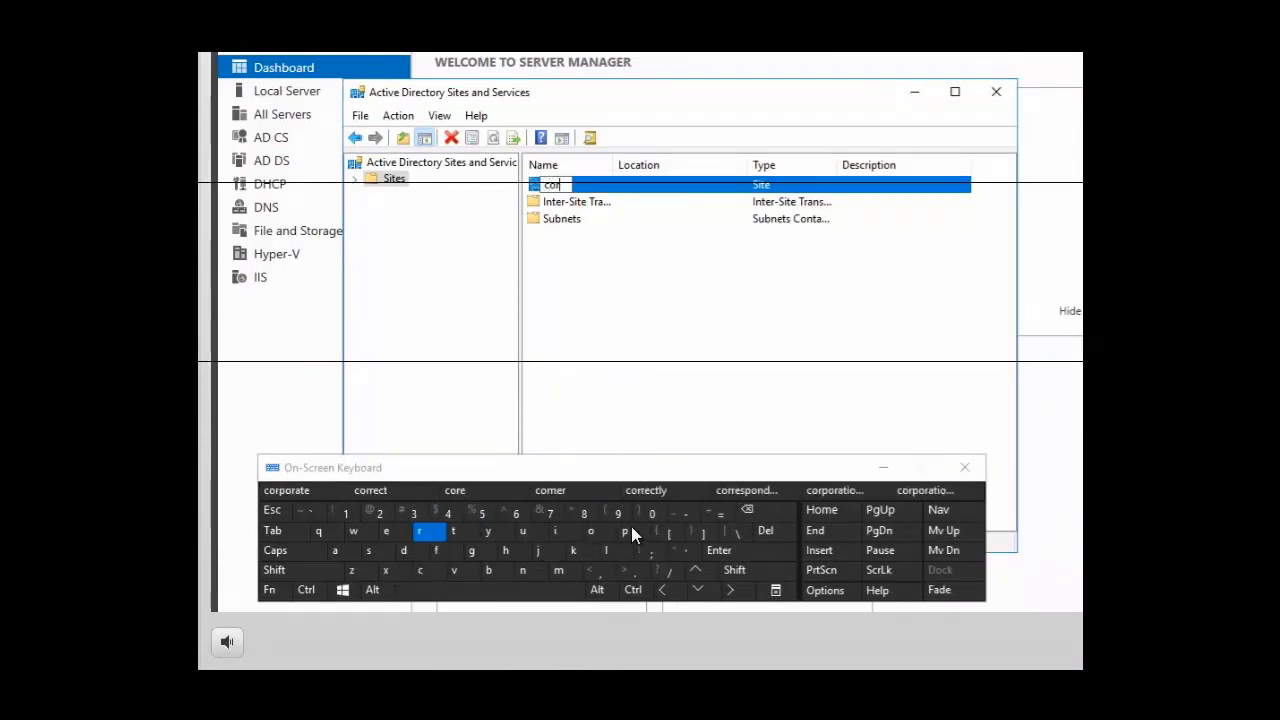
click(624, 531)
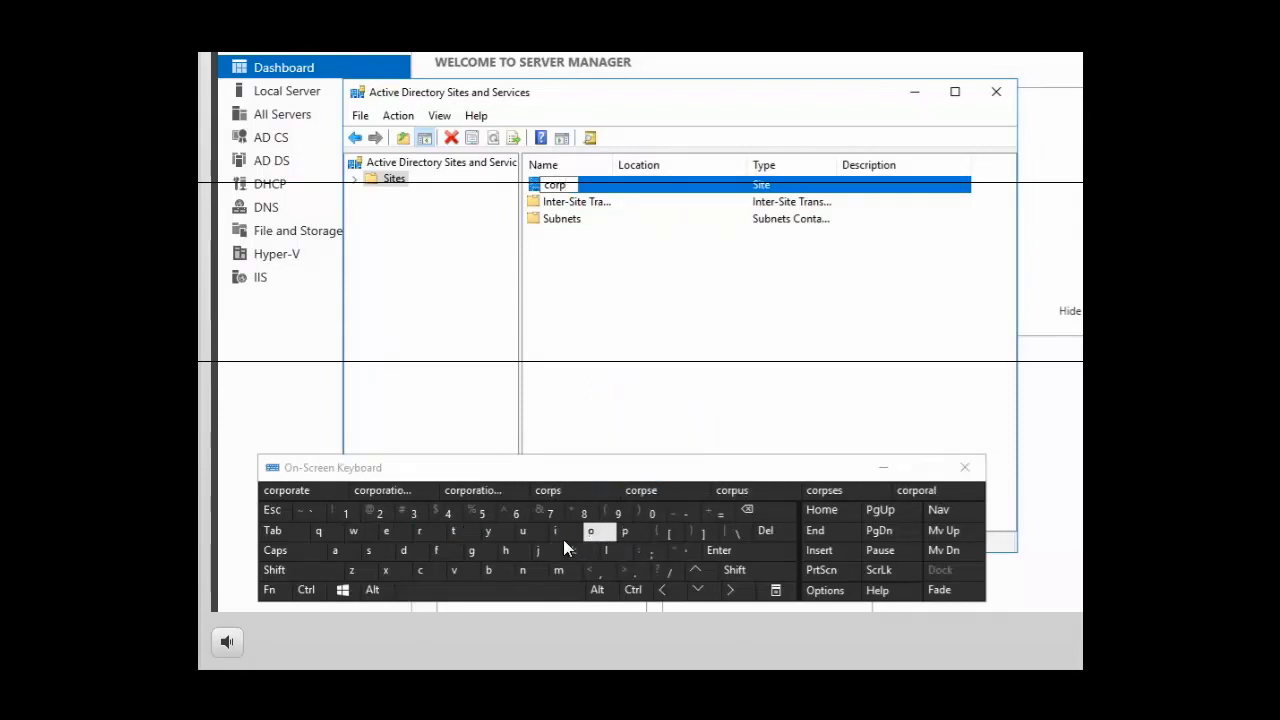
click(590, 531)
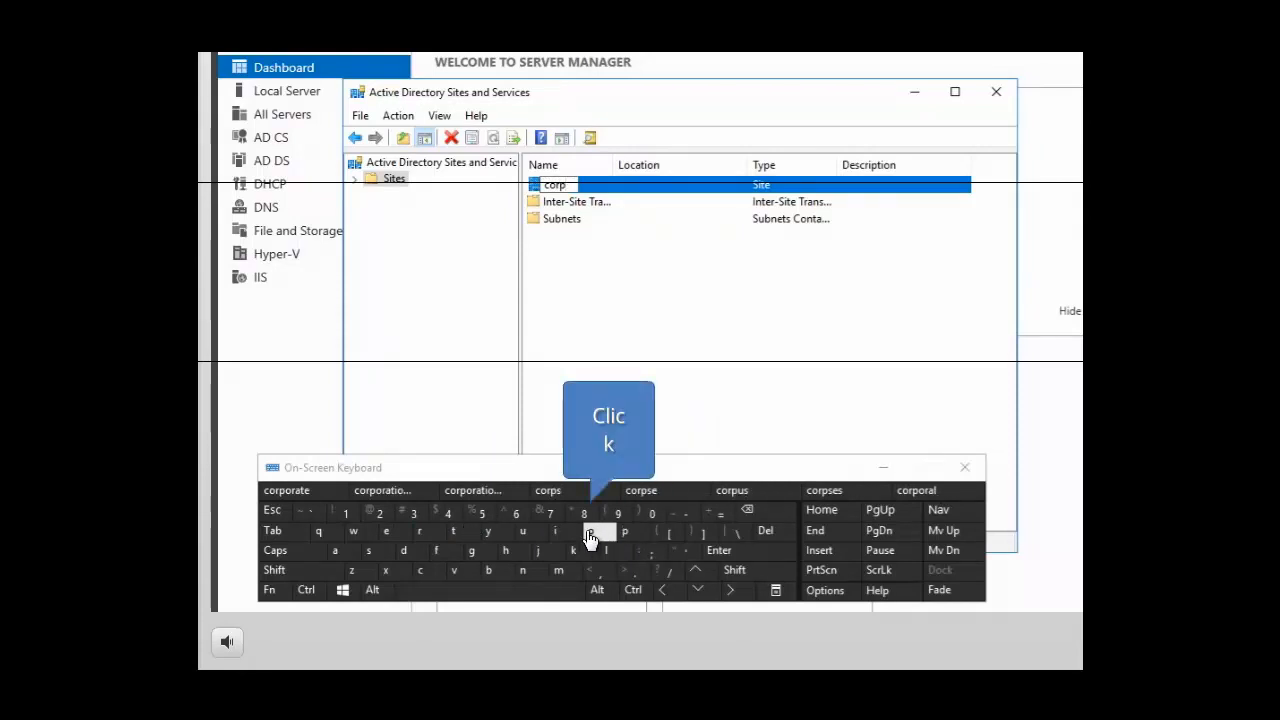
click(424, 531)
click(338, 552)
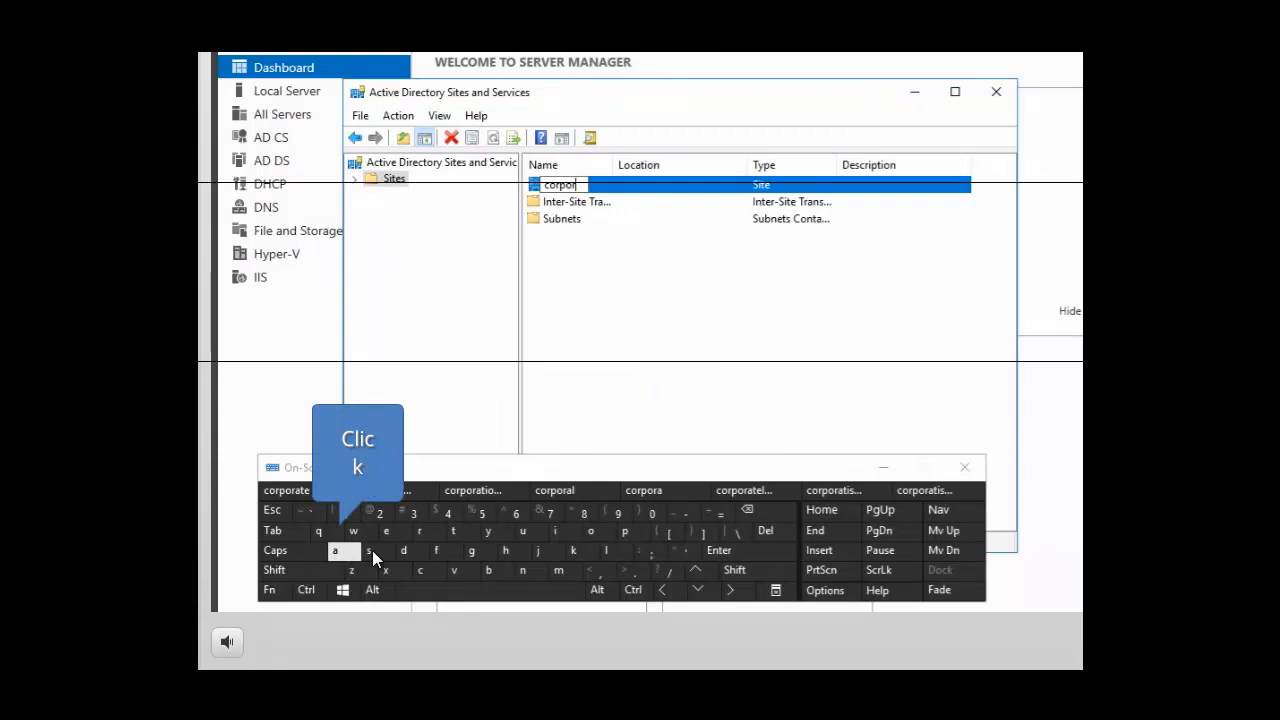
click(462, 531)
click(390, 535)
click(507, 556)
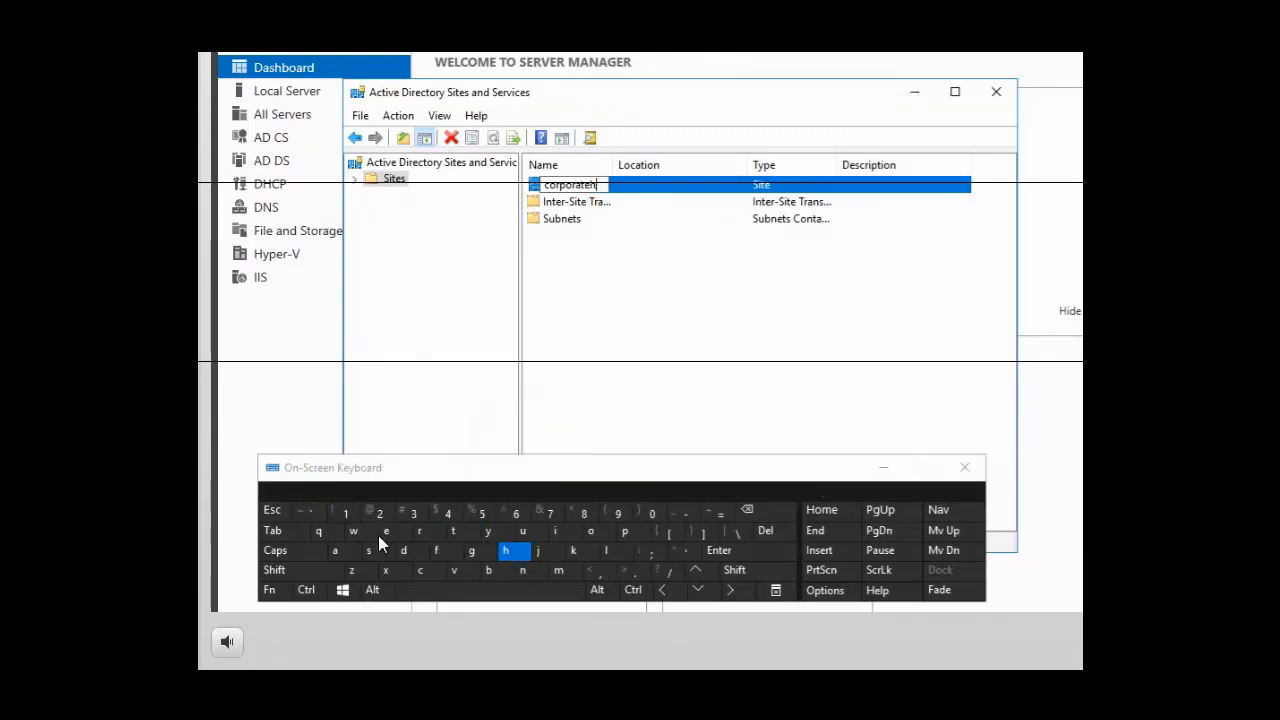
click(326, 538)
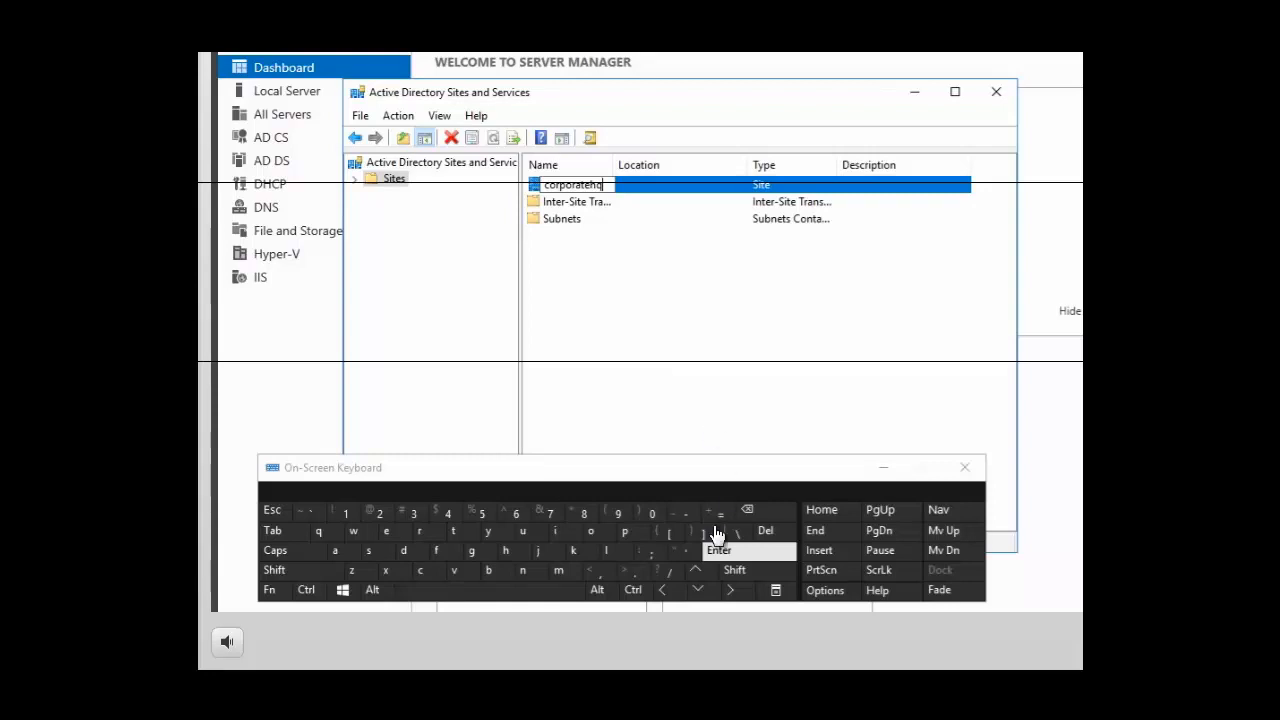
click(735, 554)
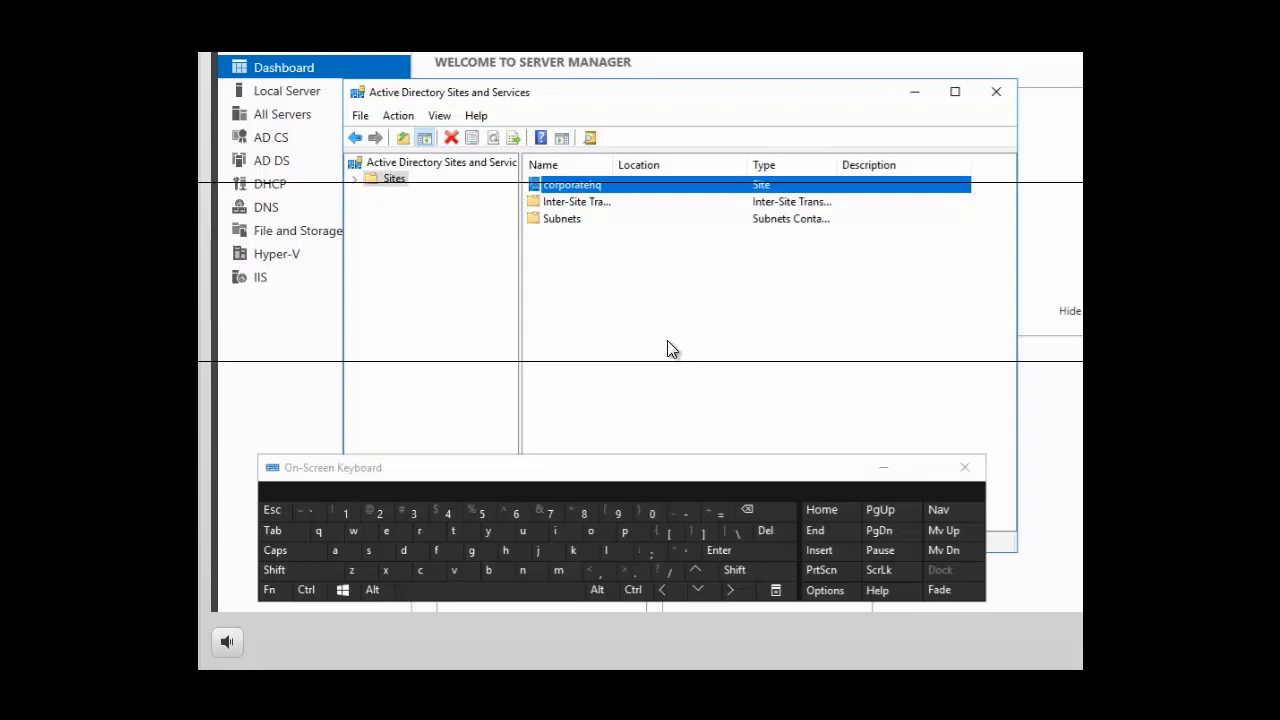
Create a new site named farmington in the Sites container using the DEFAULTIPSITELINK site link, and dismiss the follow-up notice
right_click(396, 182)
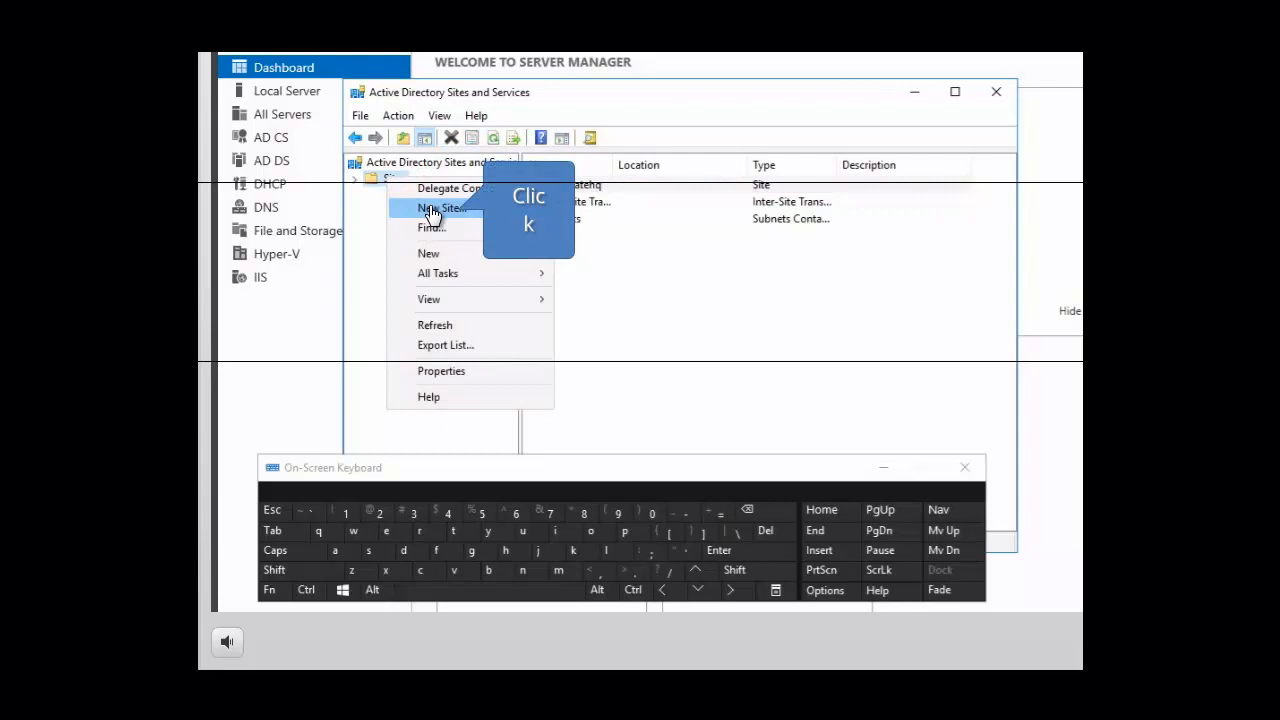
click(433, 210)
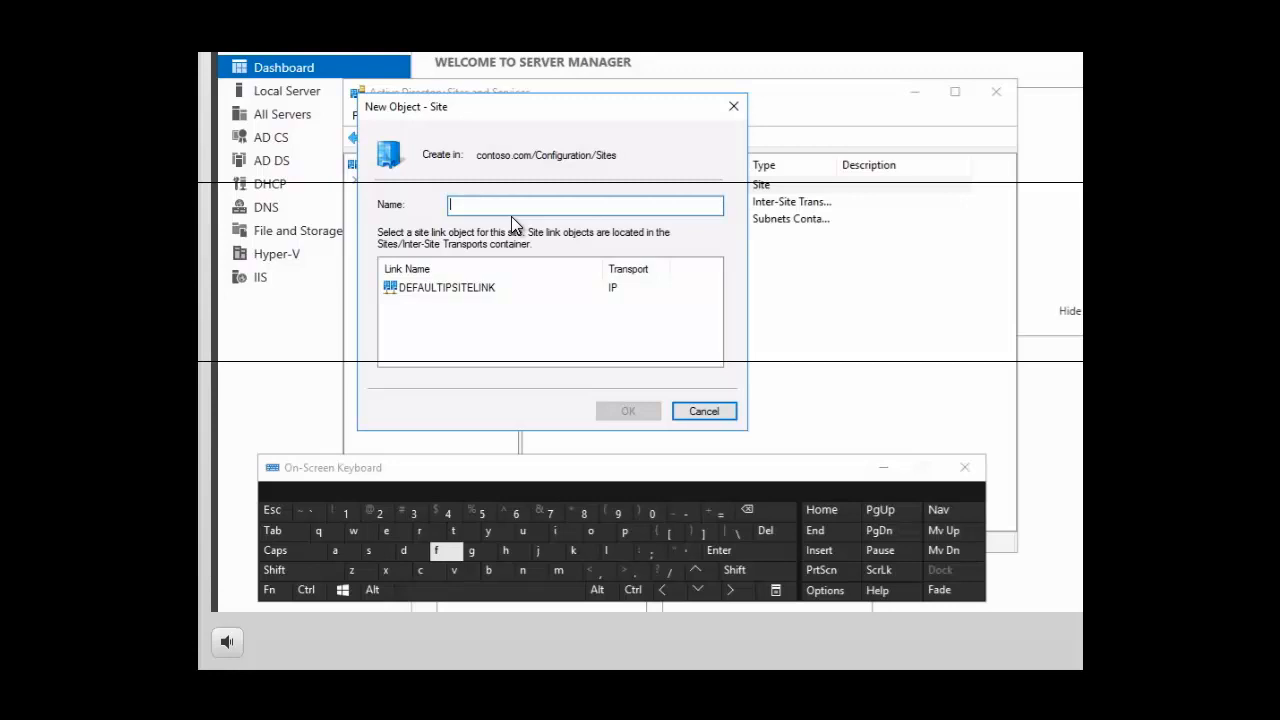
click(447, 557)
click(340, 557)
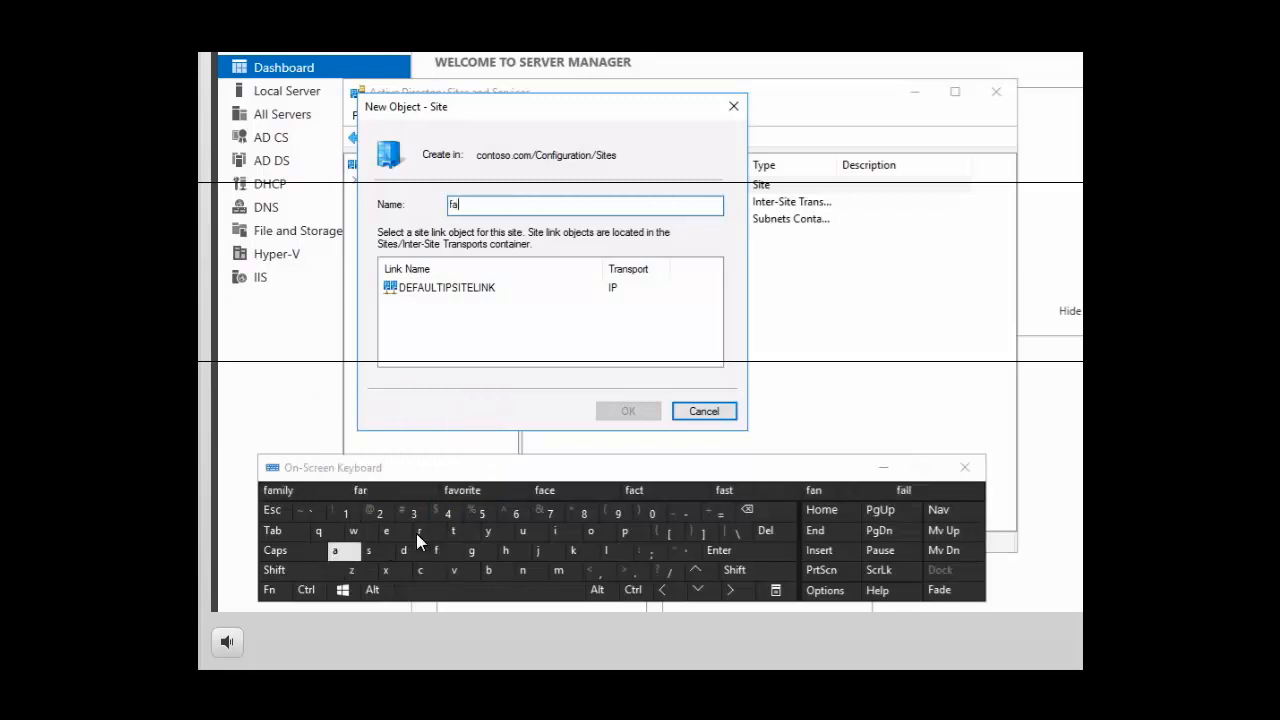
click(419, 531)
click(560, 572)
click(563, 536)
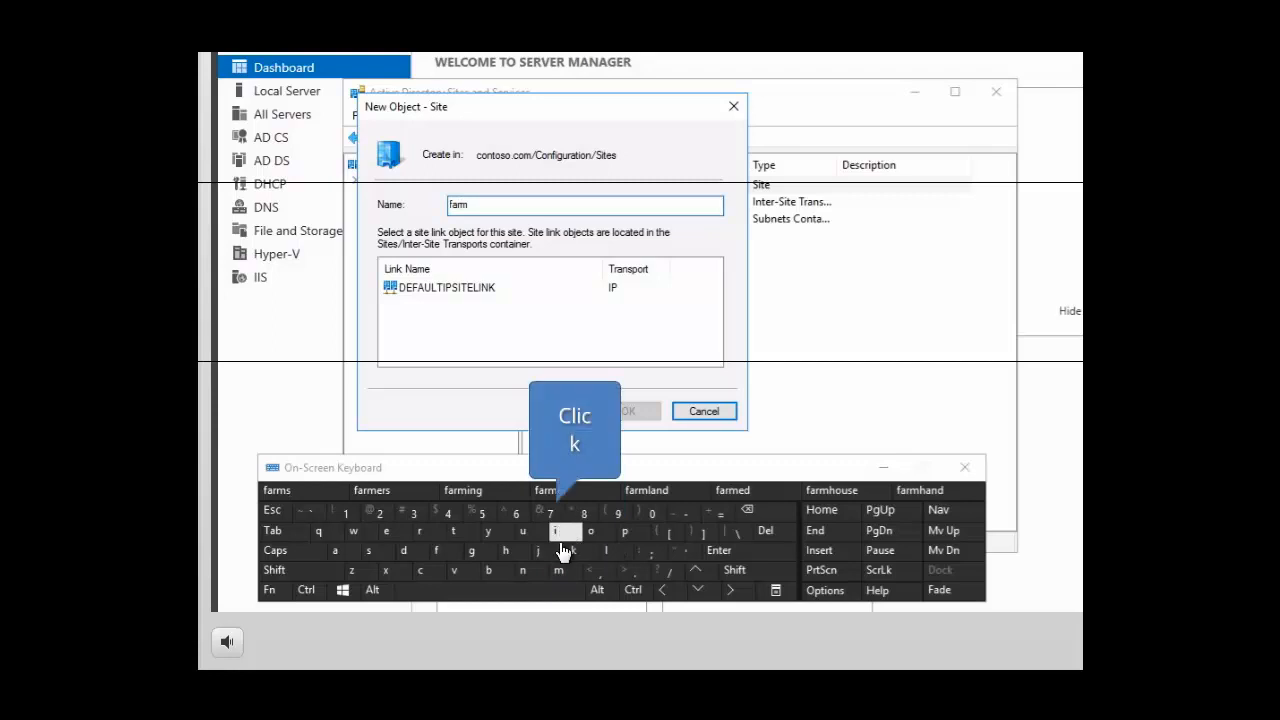
click(523, 568)
click(476, 552)
click(474, 531)
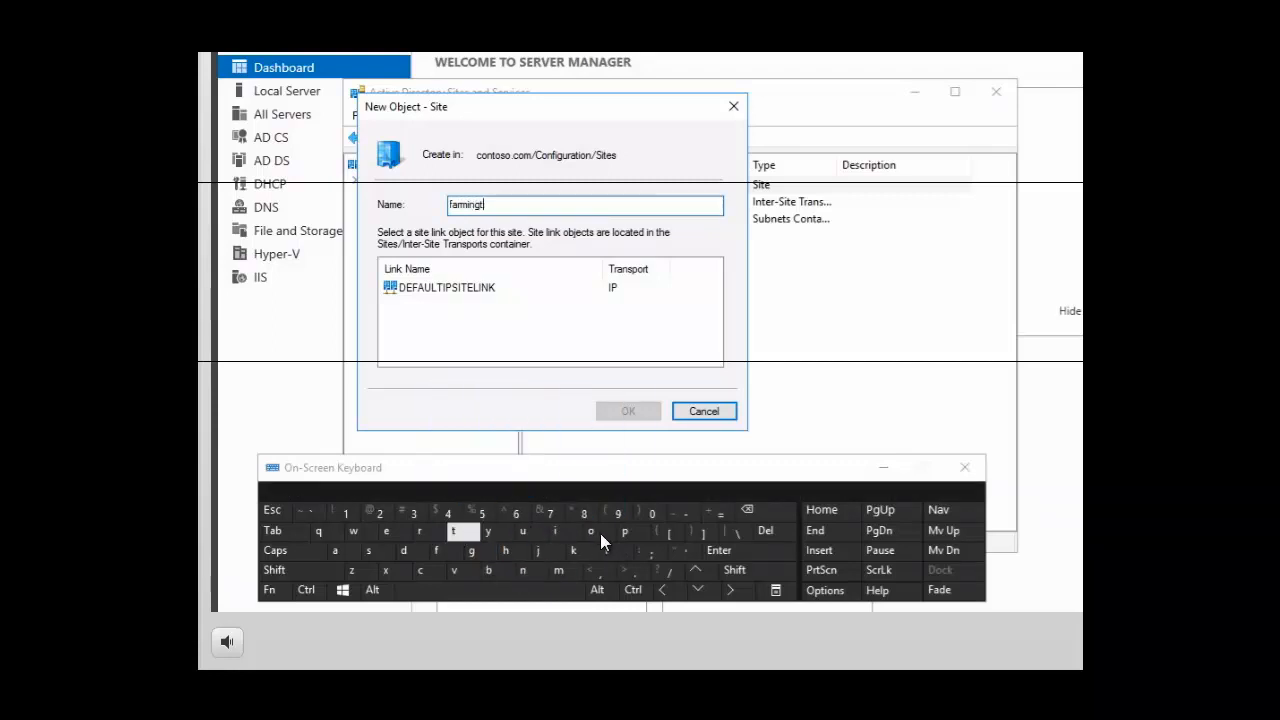
click(594, 531)
click(521, 572)
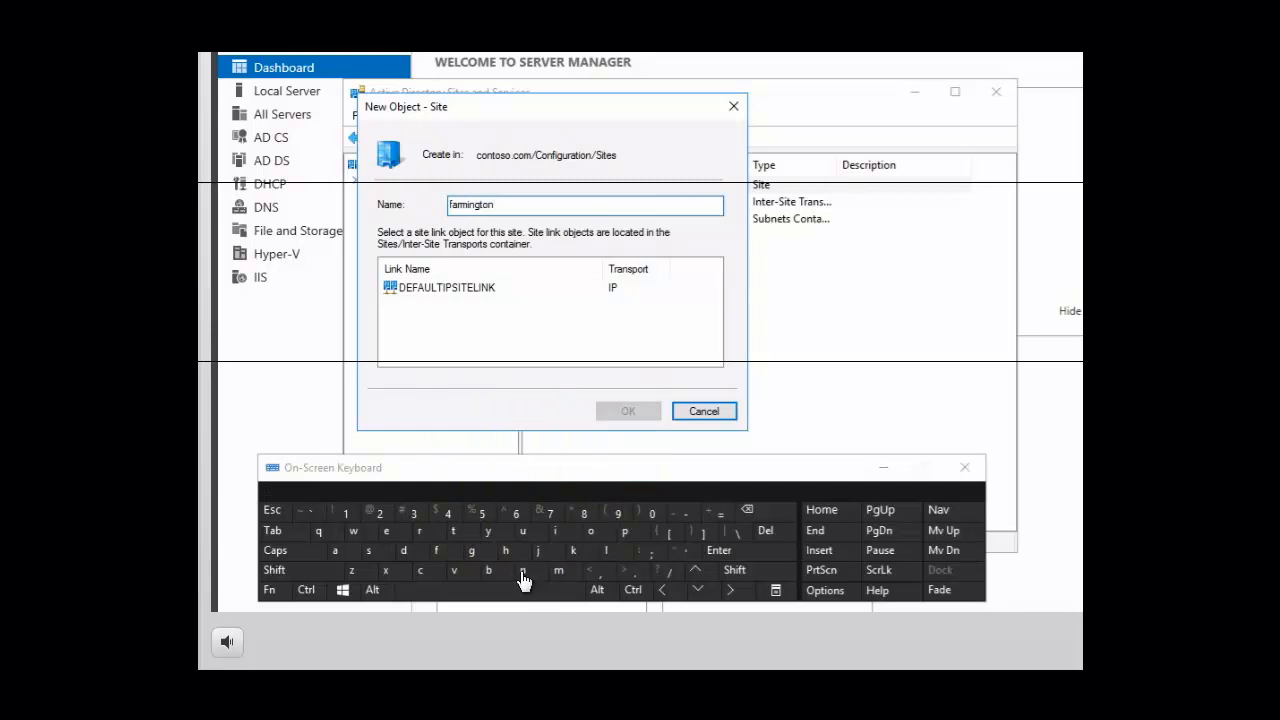
click(453, 292)
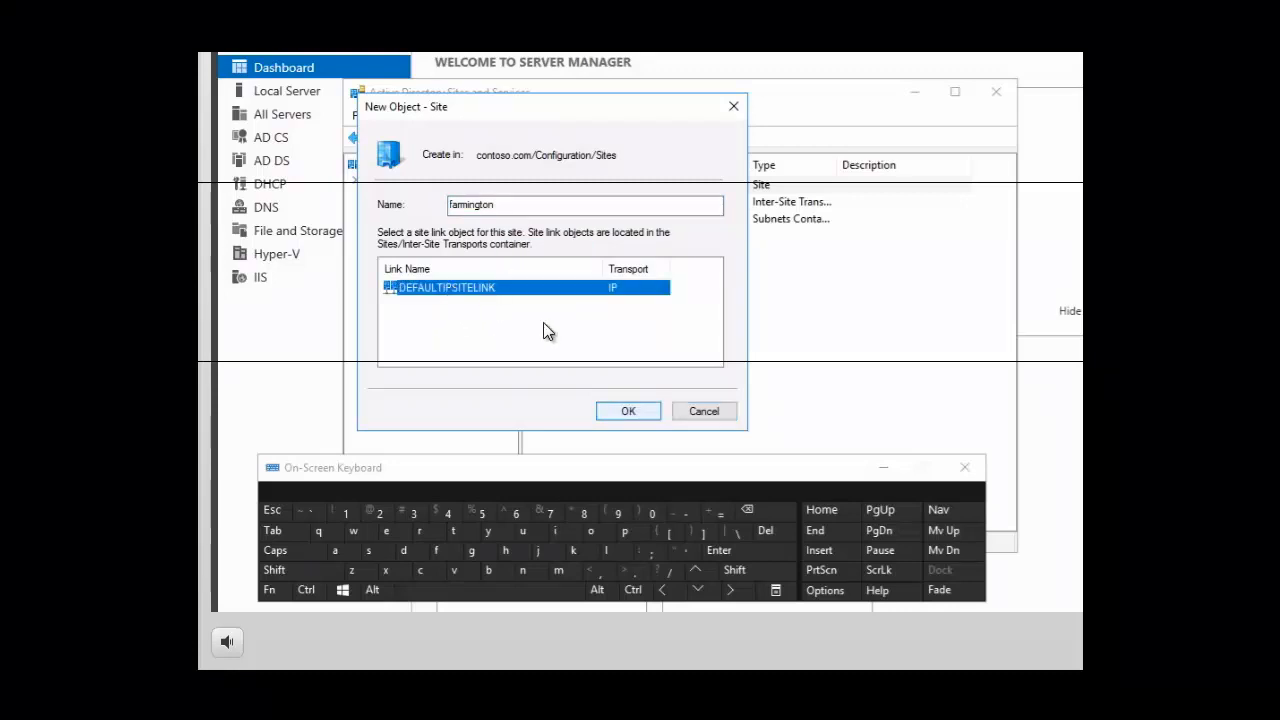
click(621, 412)
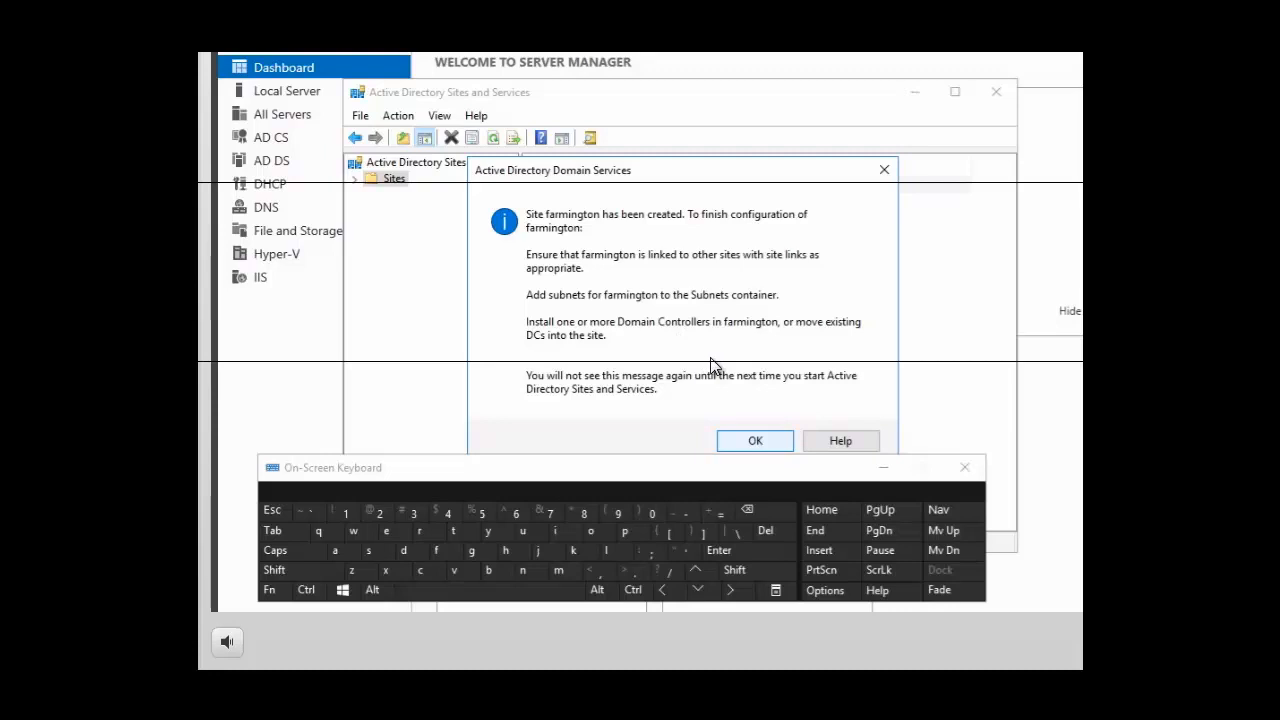
click(755, 442)
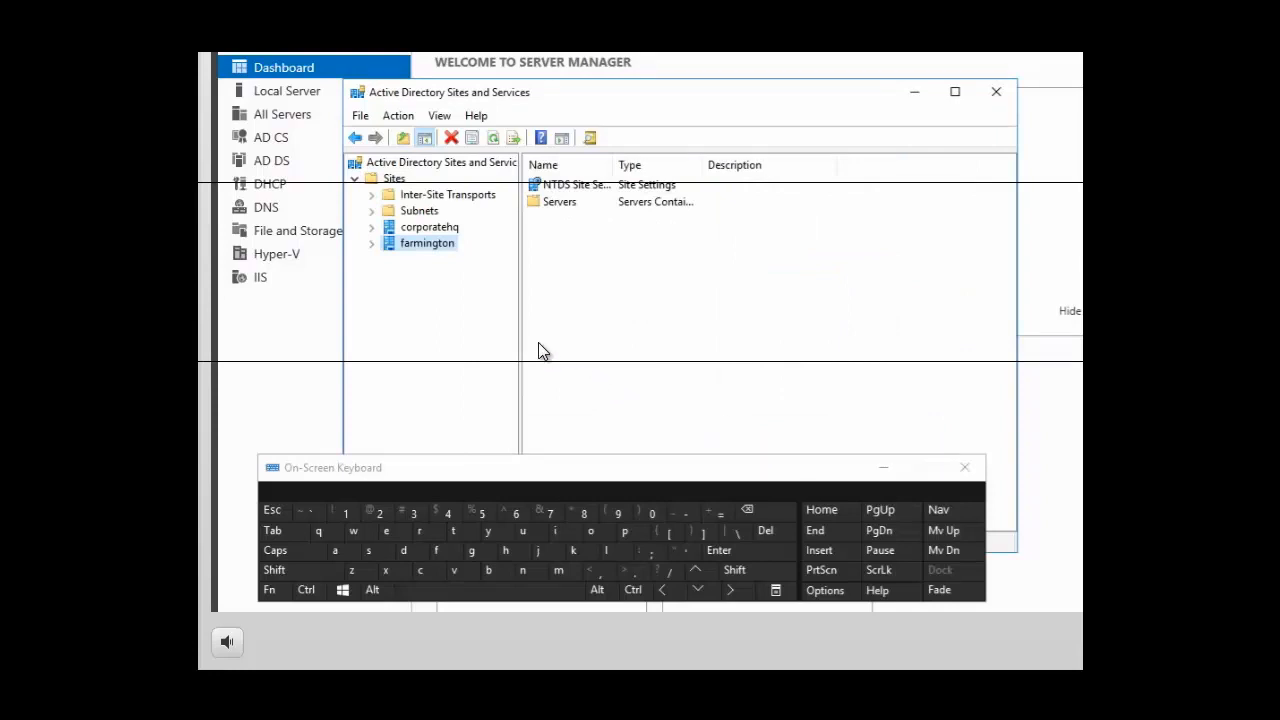
Create another site named portsmouth in the Sites container, using the DEFAULTIPSITELINK site link
right_click(397, 182)
click(439, 216)
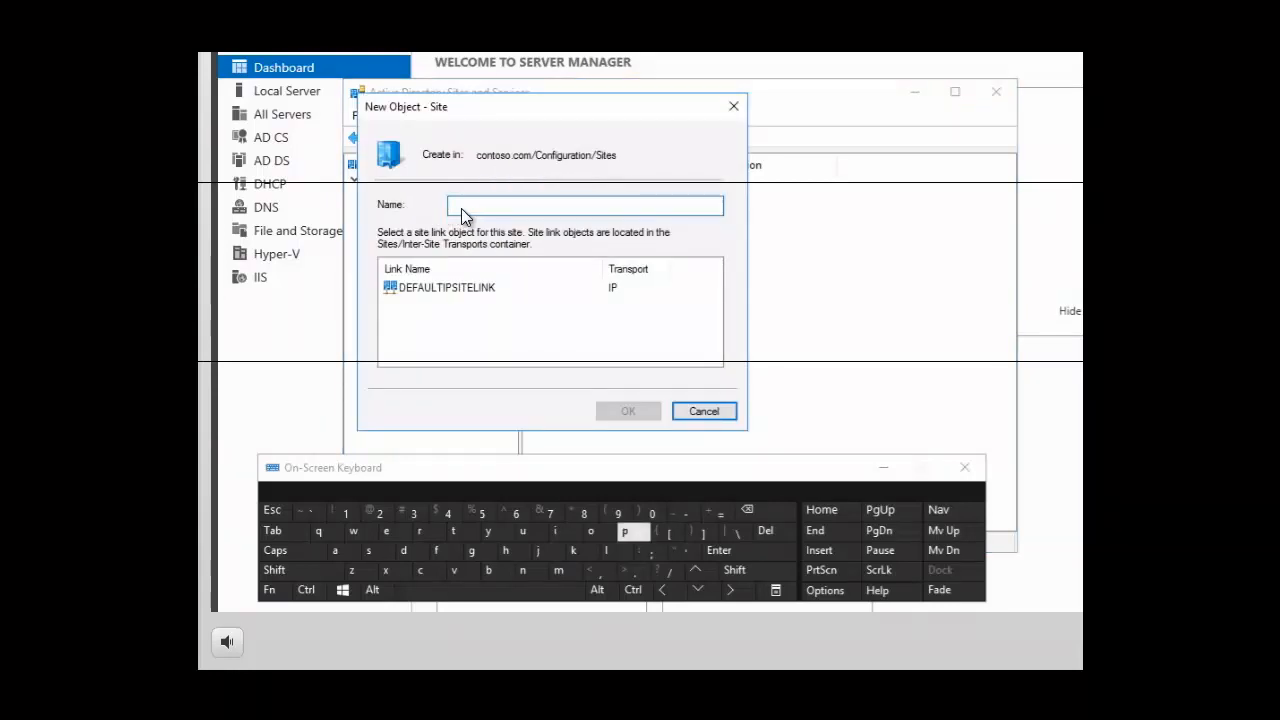
click(612, 531)
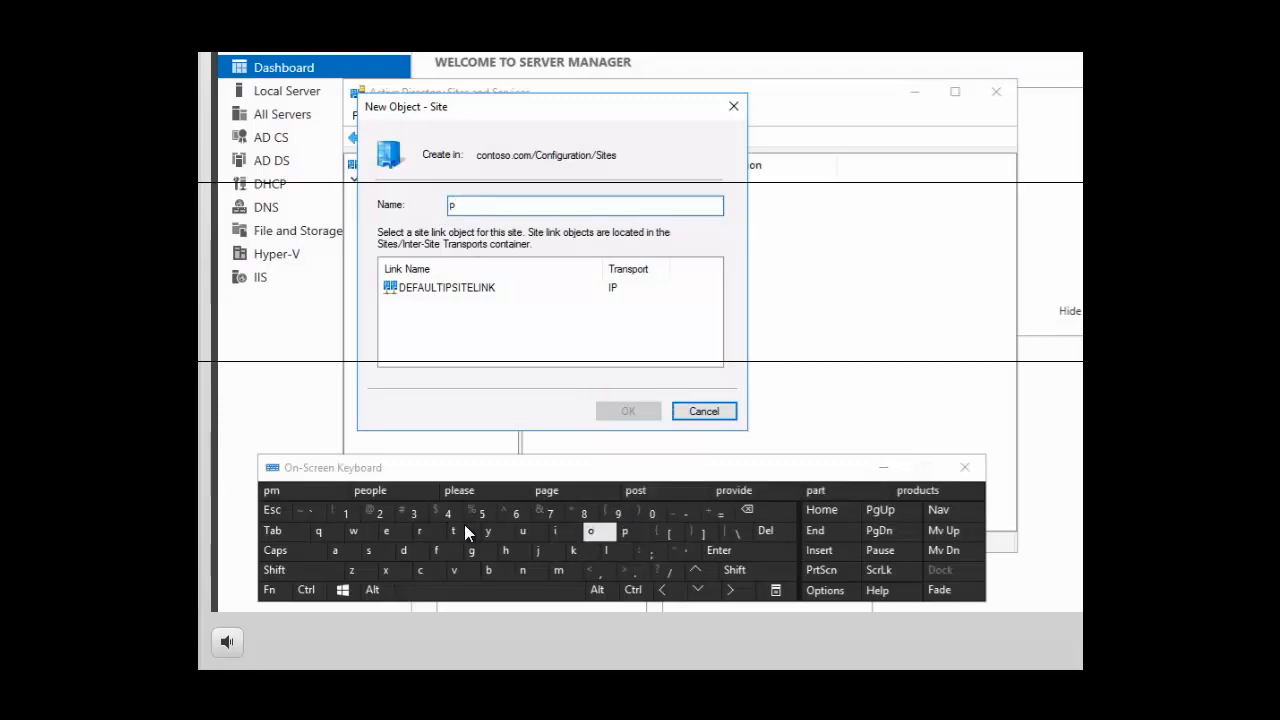
click(591, 531)
click(421, 531)
click(452, 535)
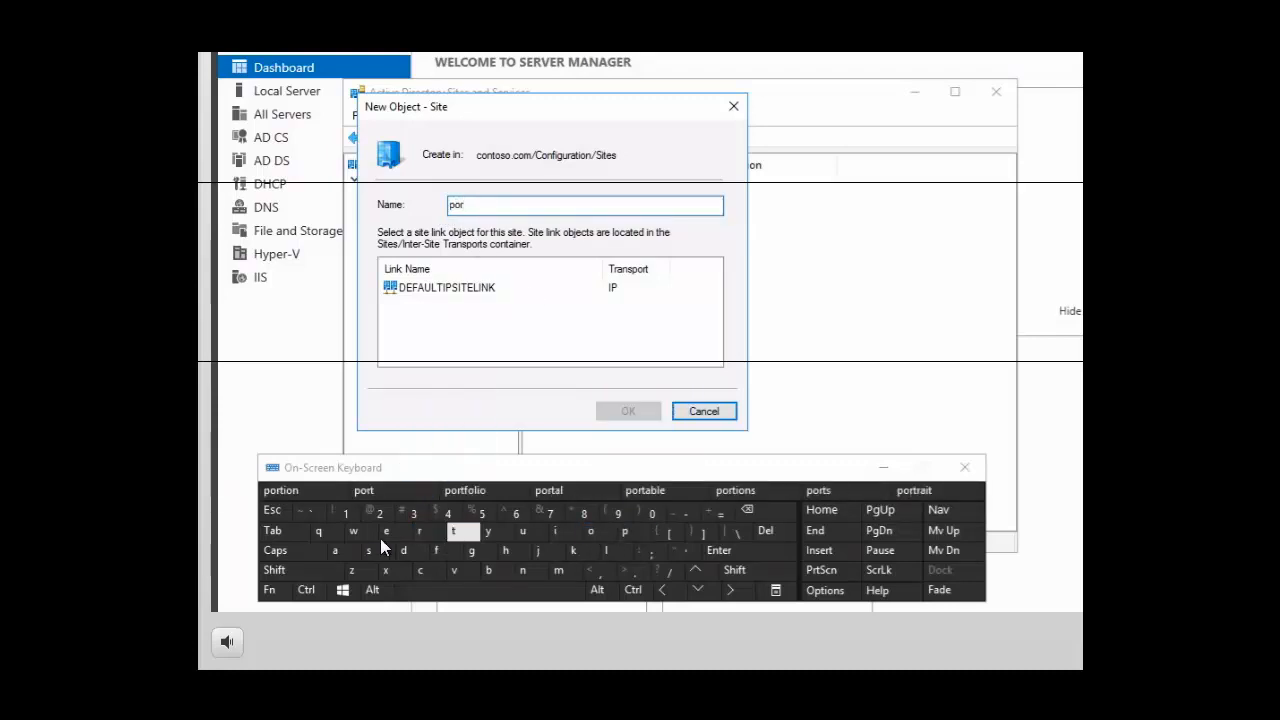
click(368, 553)
click(558, 570)
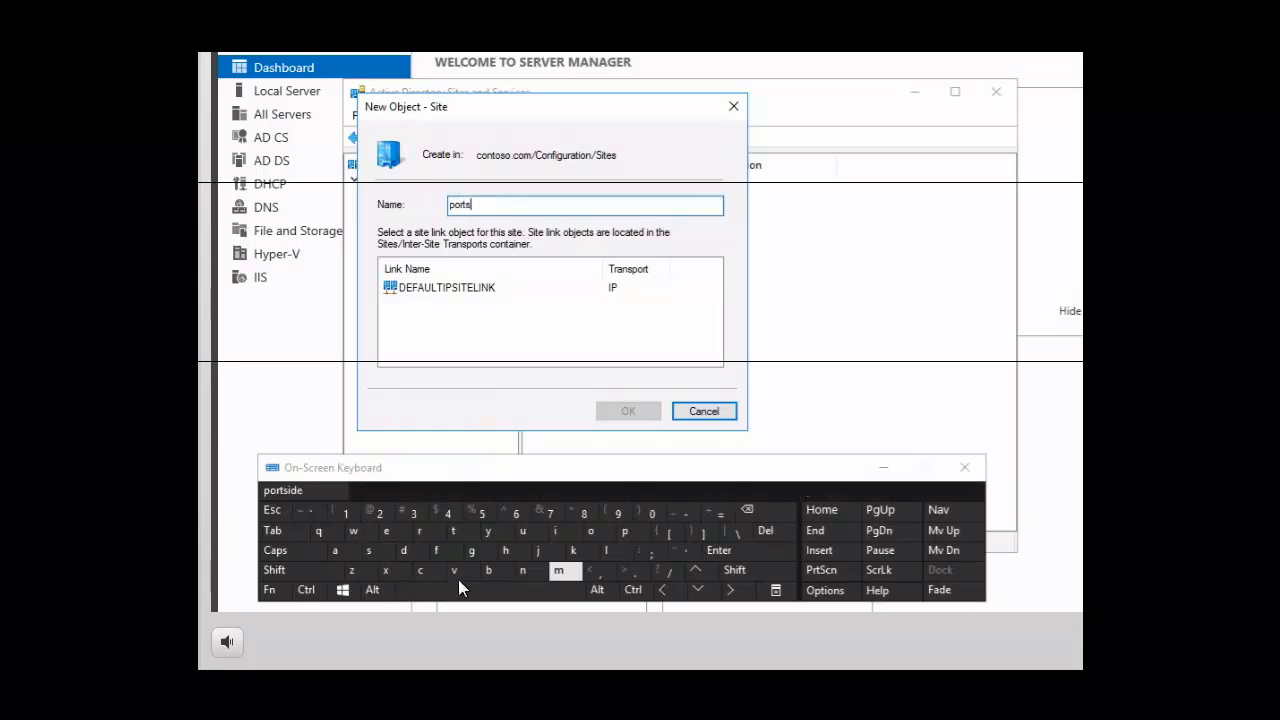
click(591, 531)
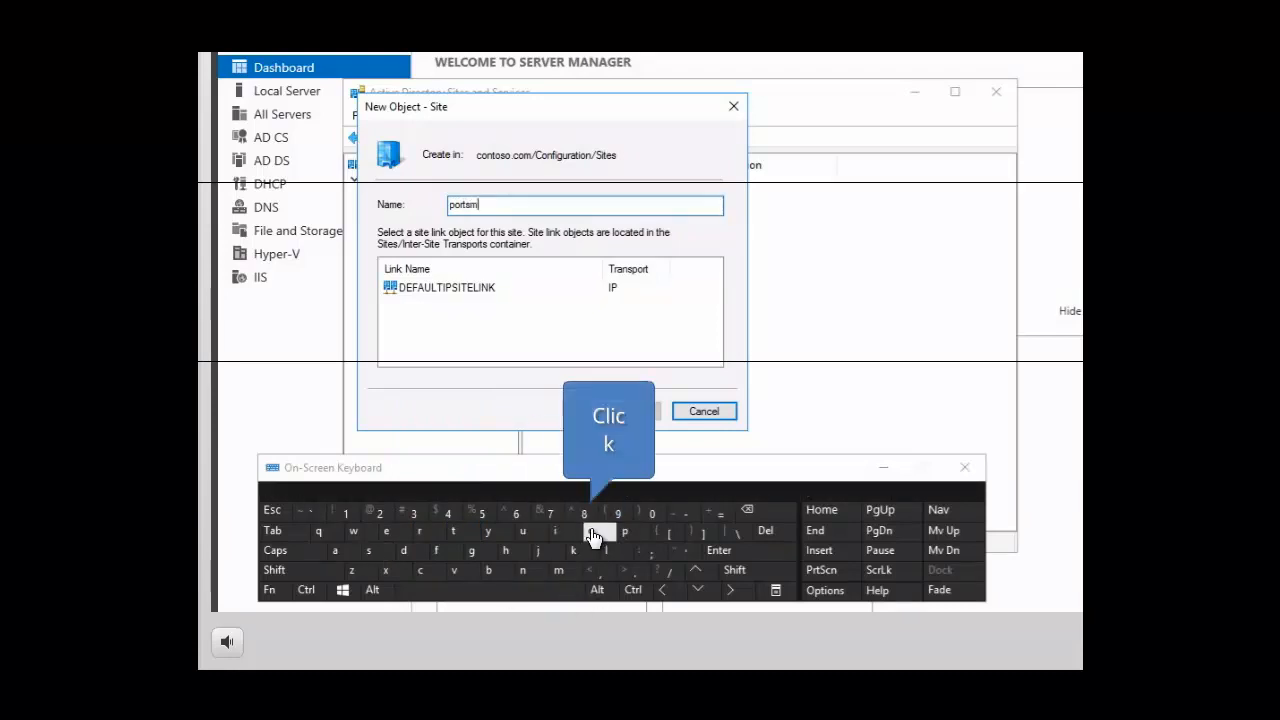
click(522, 531)
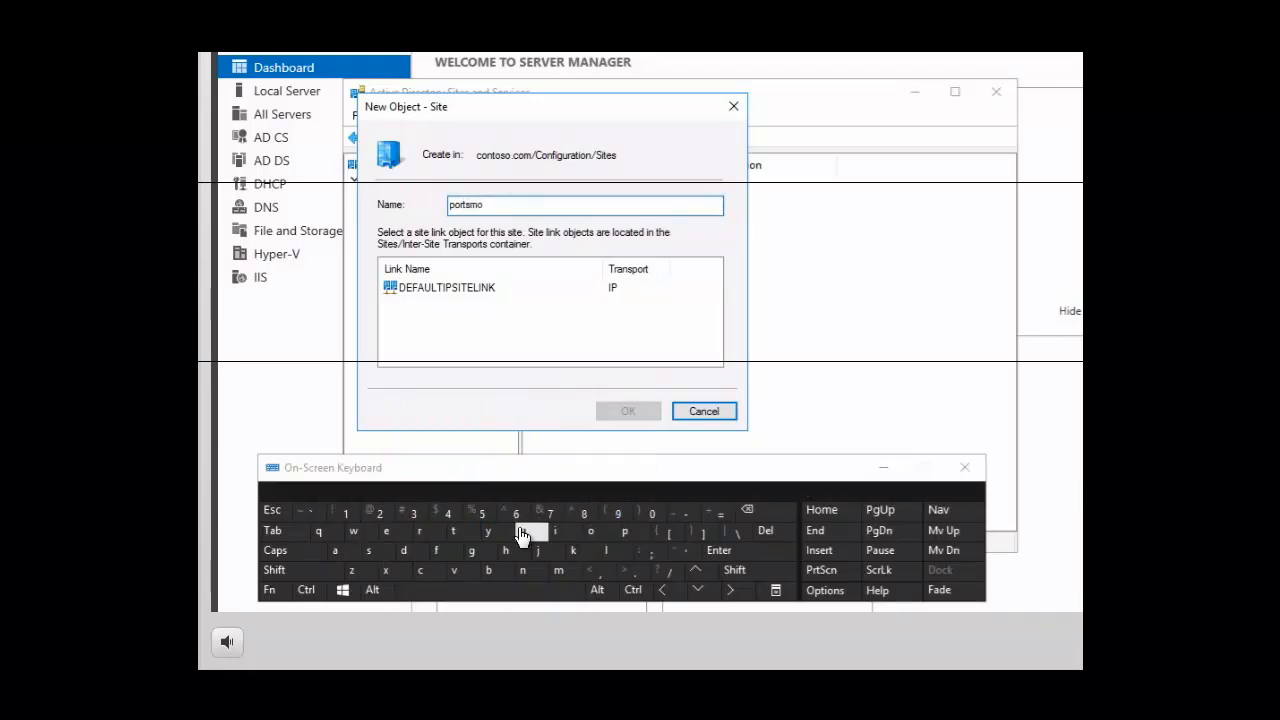
click(452, 531)
click(507, 552)
click(488, 290)
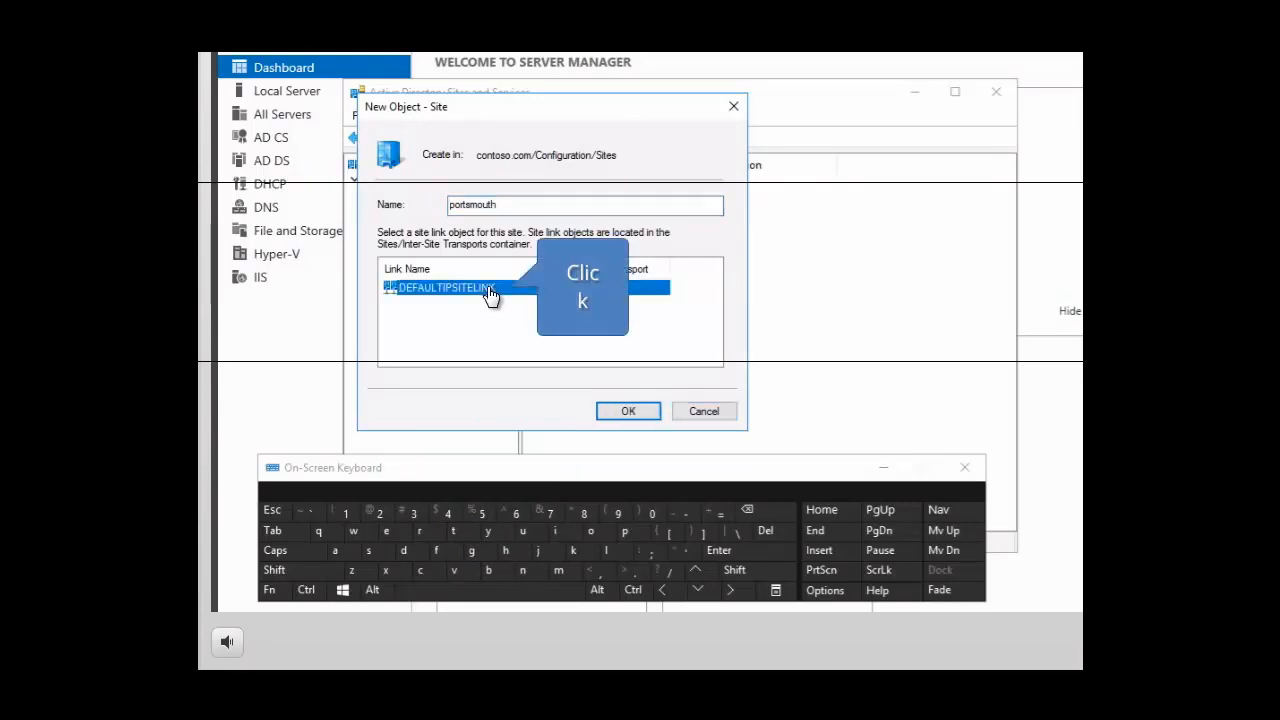
click(628, 413)
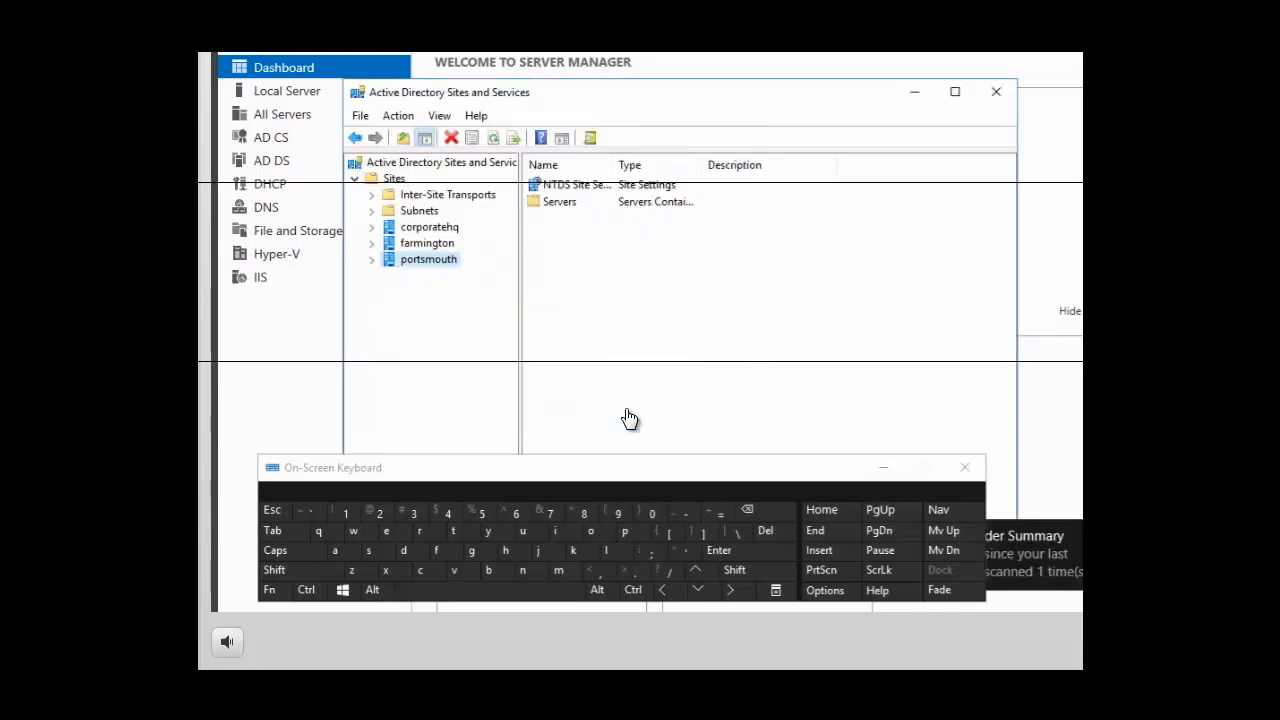
Start a new subnet object in the Subnets container and enter 10.10.1.0/24 as its prefix
right_click(425, 218)
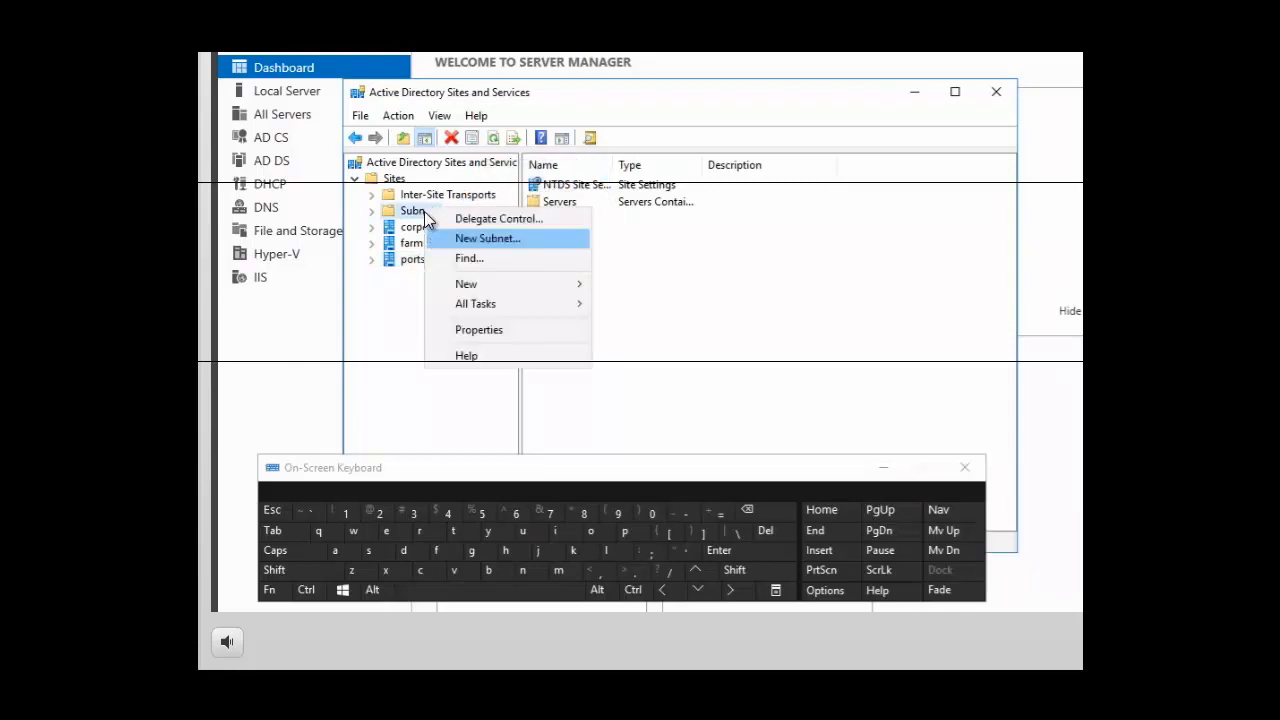
click(485, 241)
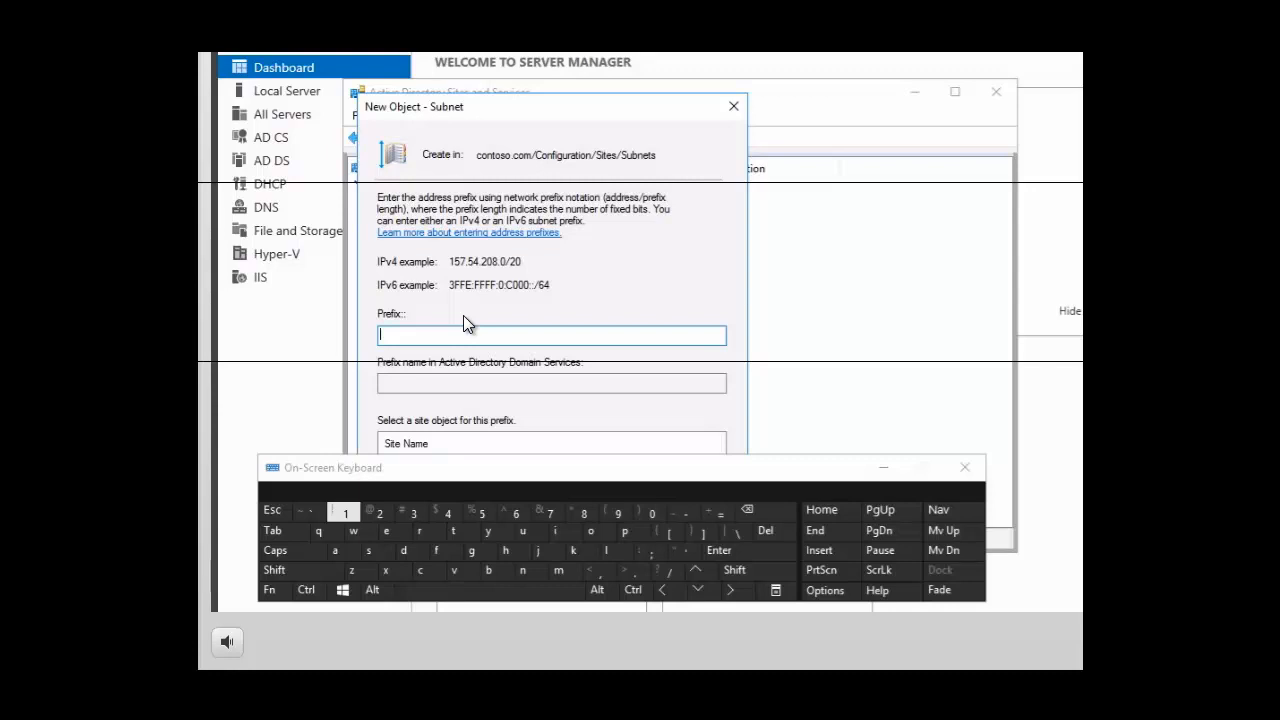
click(345, 514)
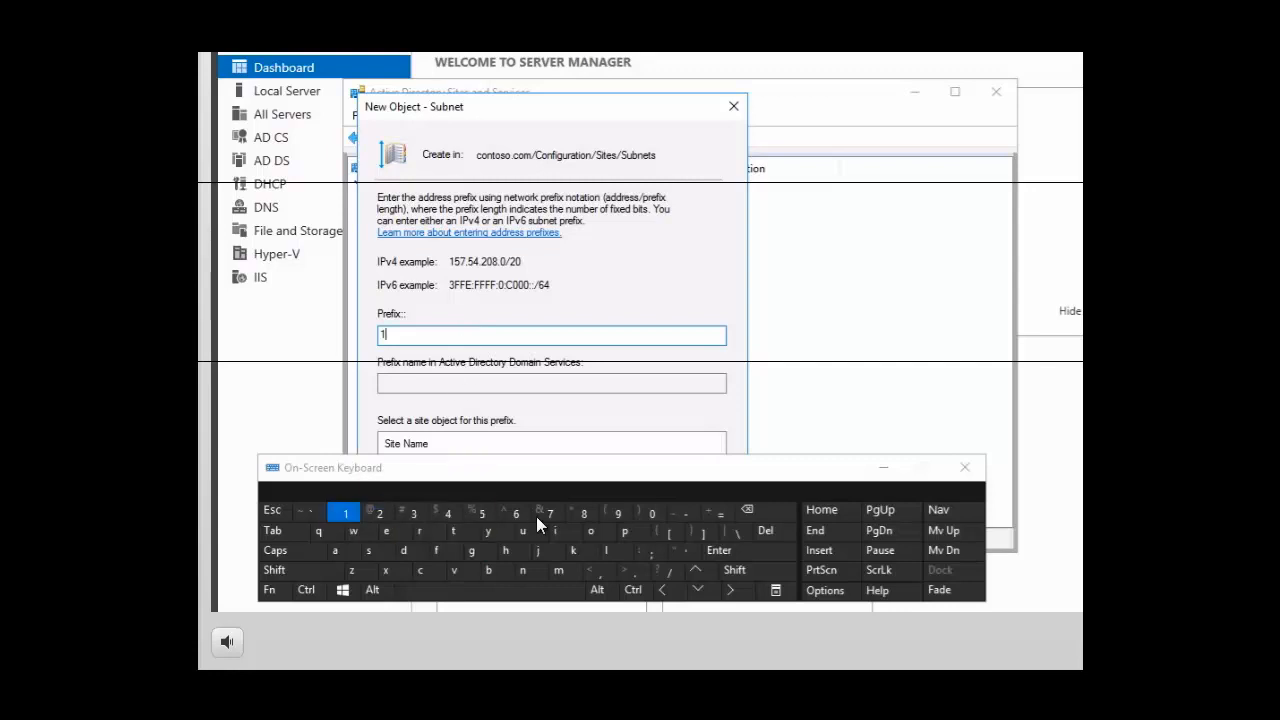
click(652, 515)
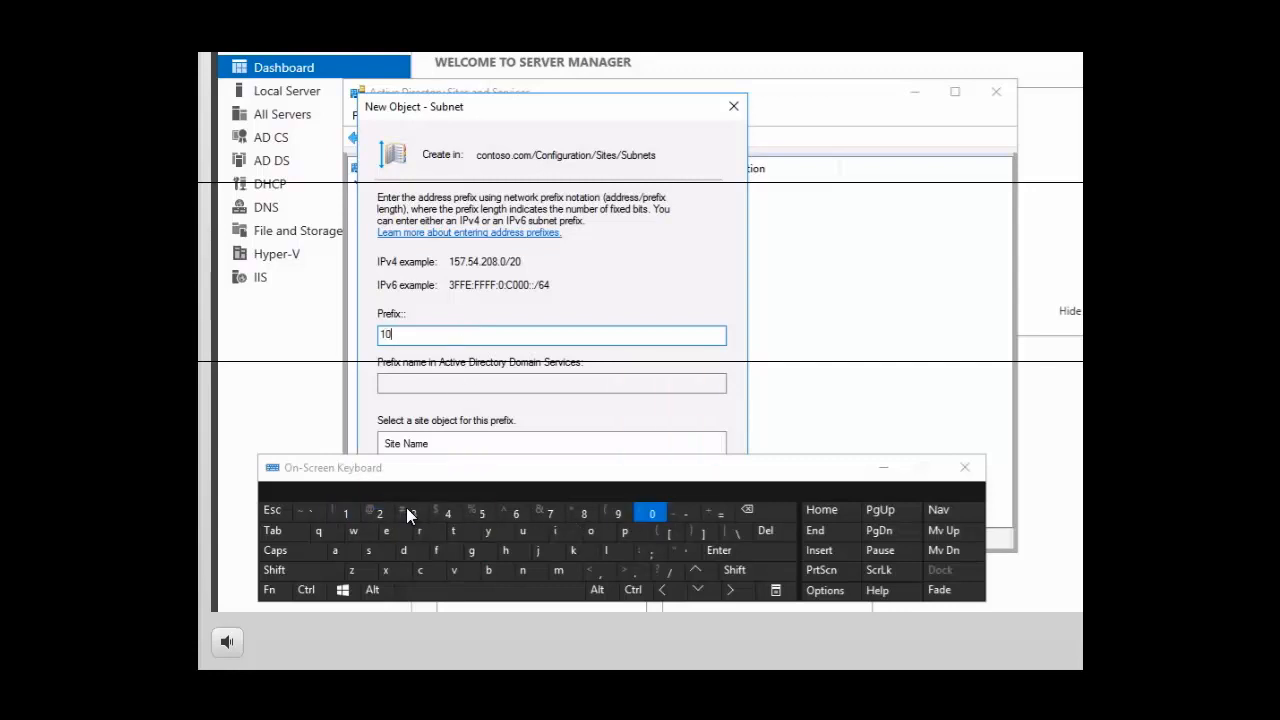
click(634, 573)
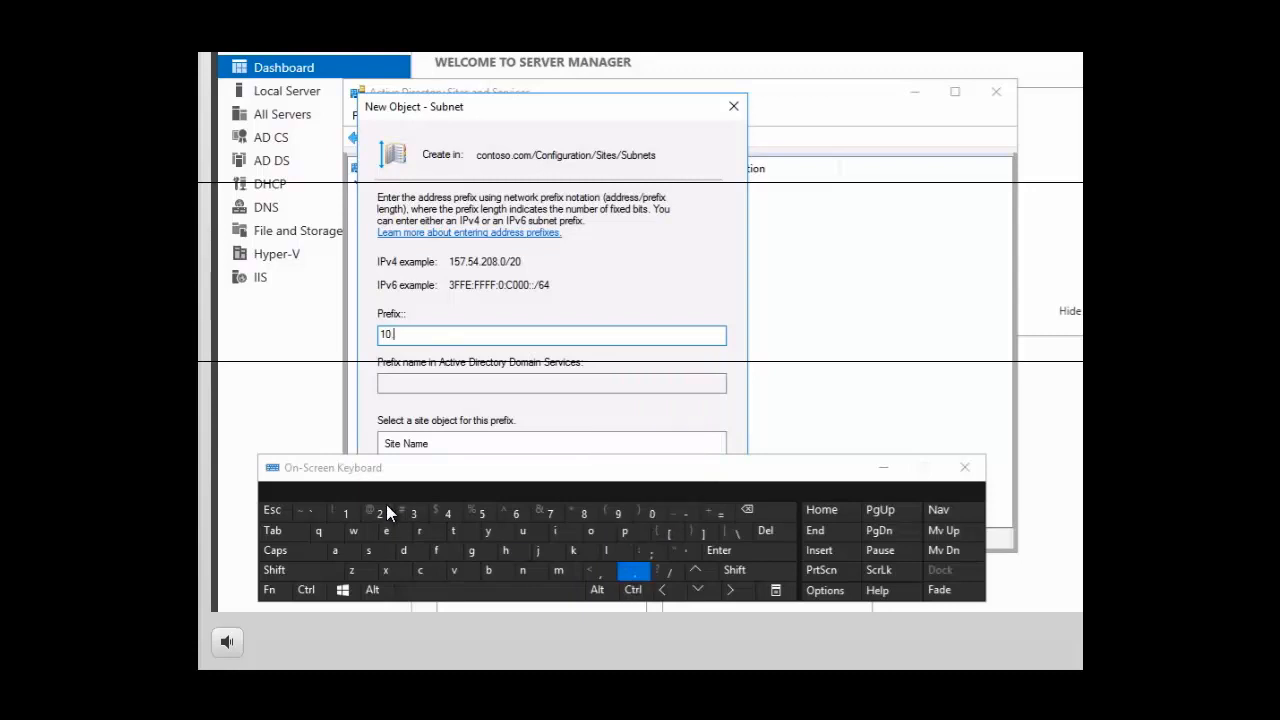
click(345, 514)
click(652, 514)
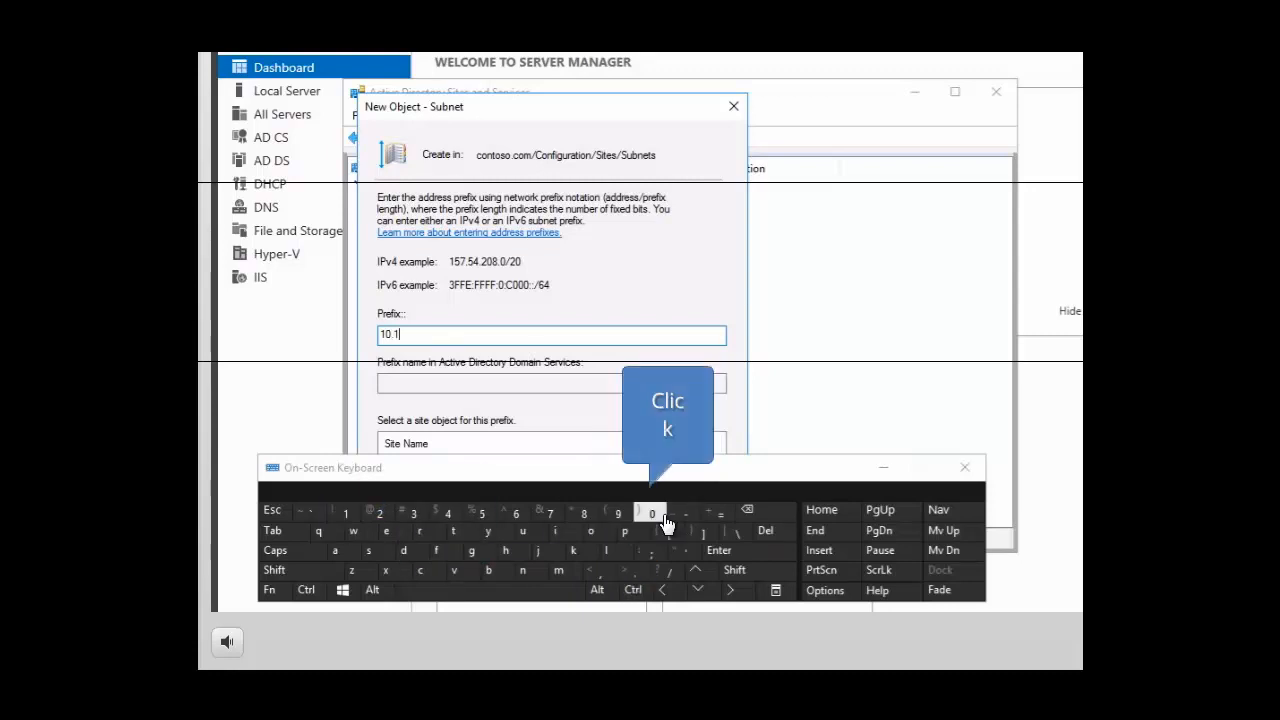
click(634, 573)
click(634, 575)
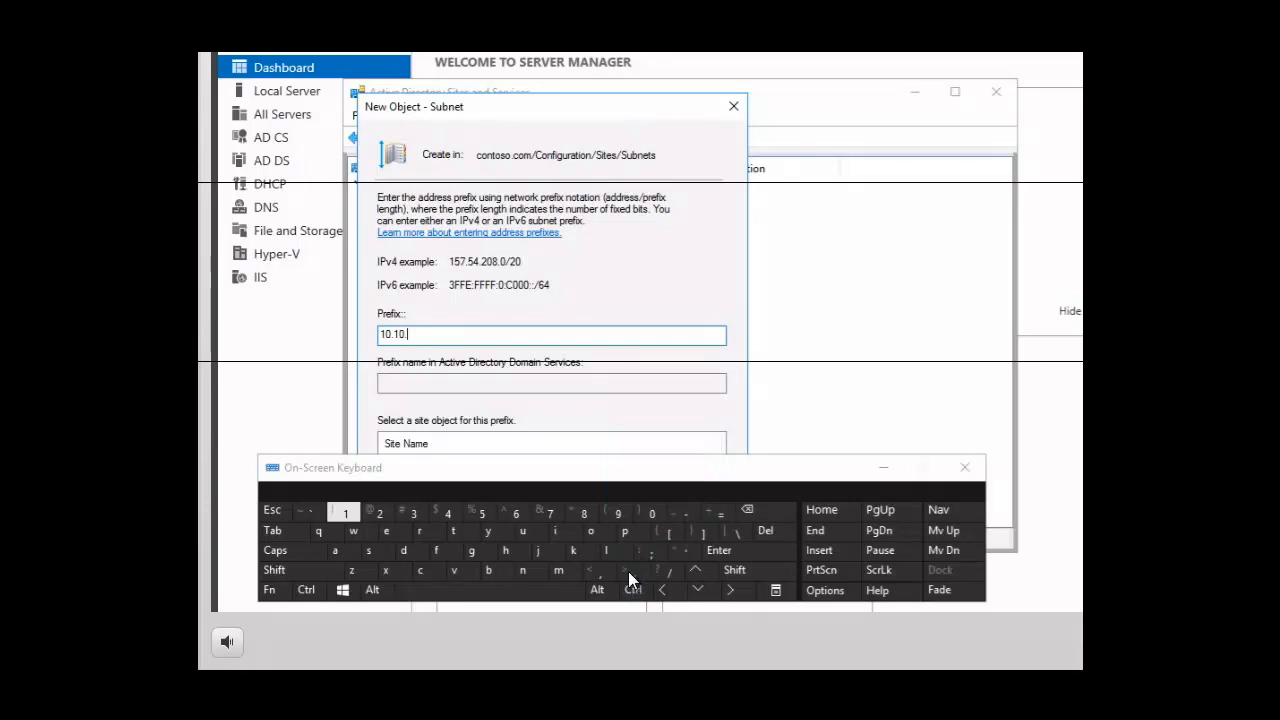
click(345, 514)
click(638, 575)
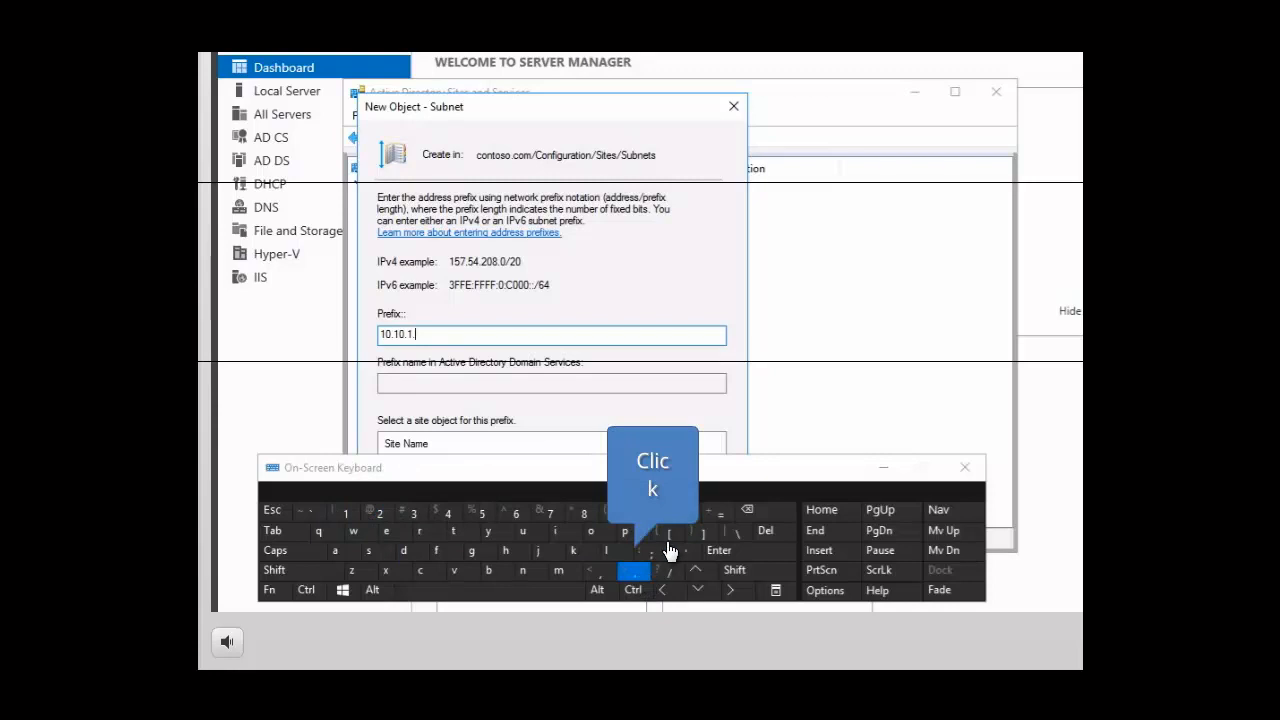
click(655, 518)
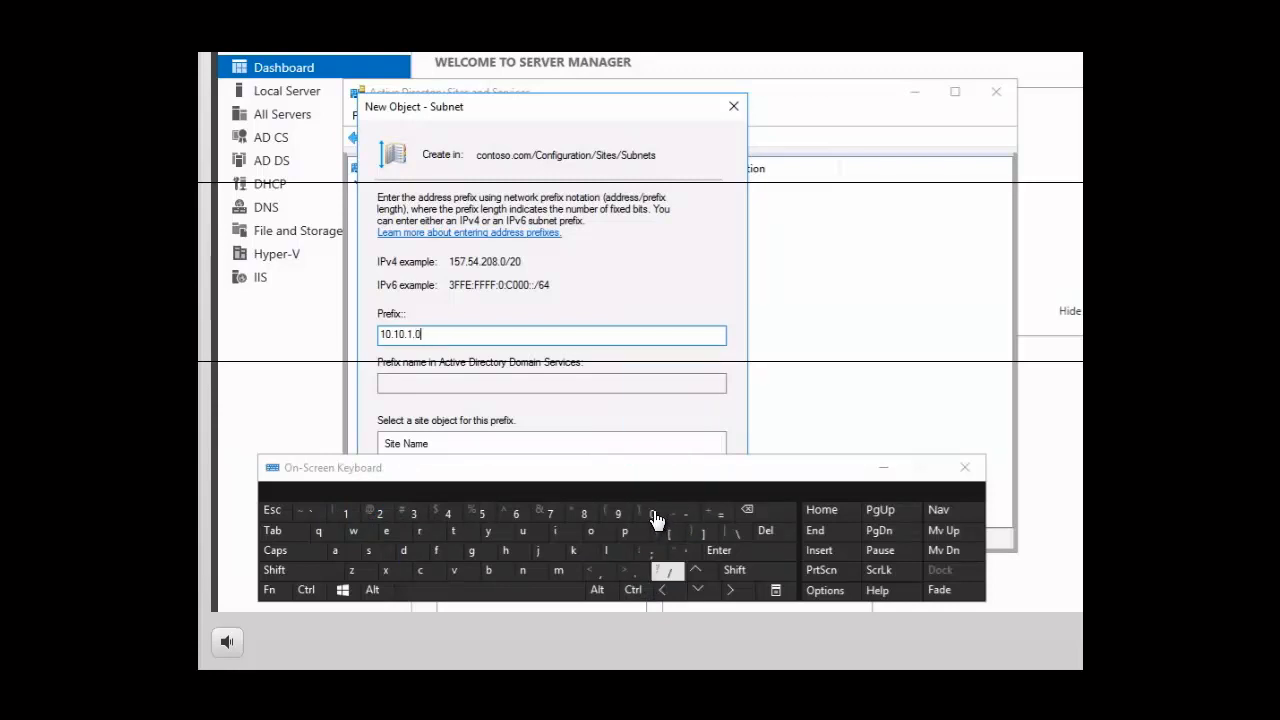
click(661, 567)
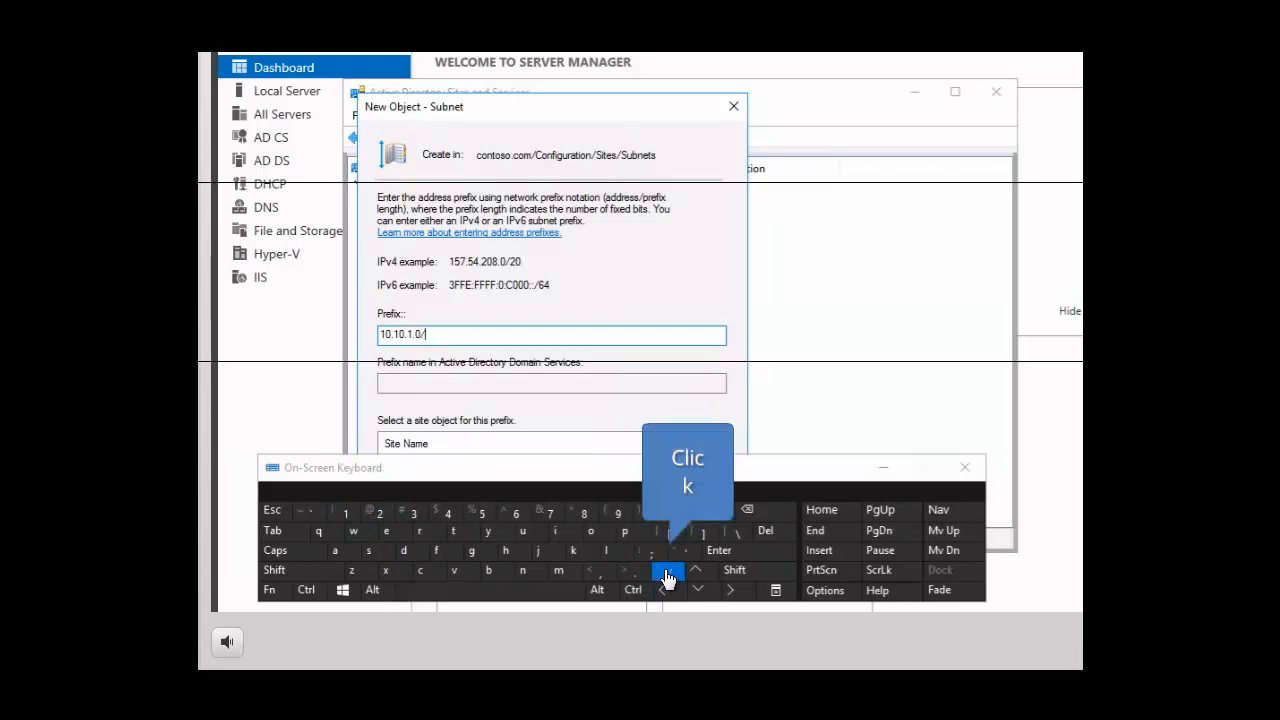
click(382, 515)
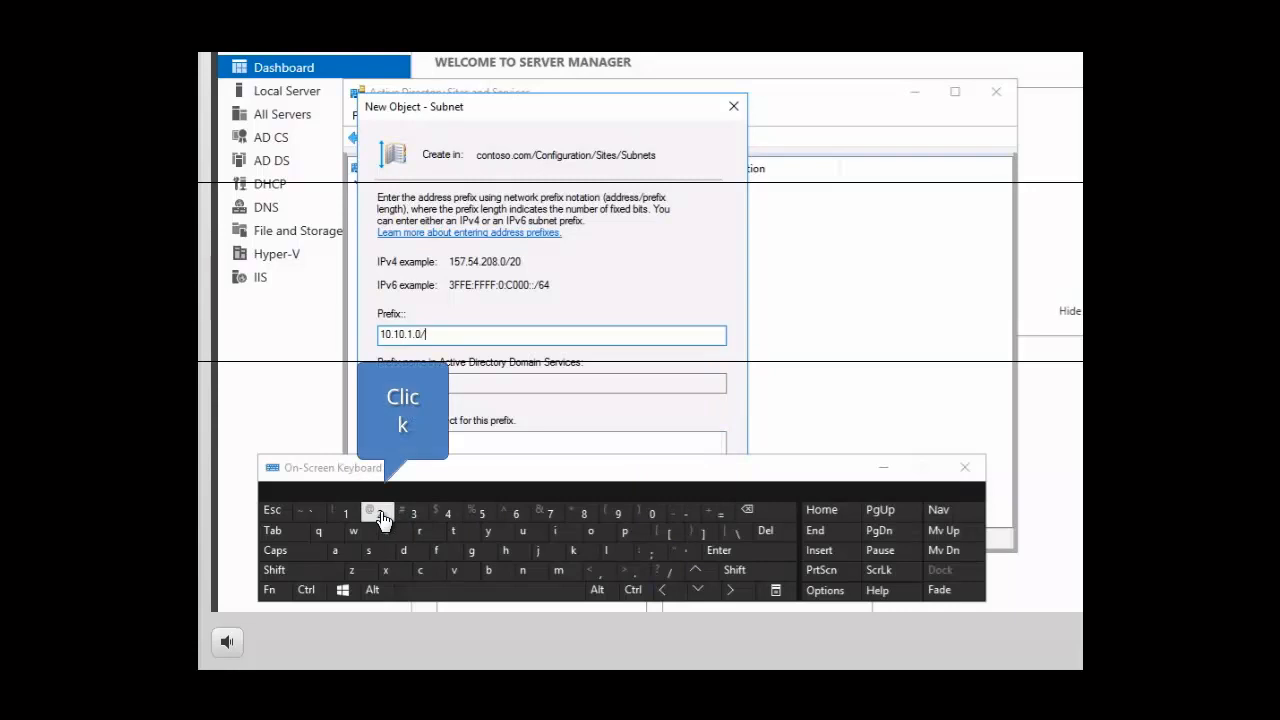
click(449, 516)
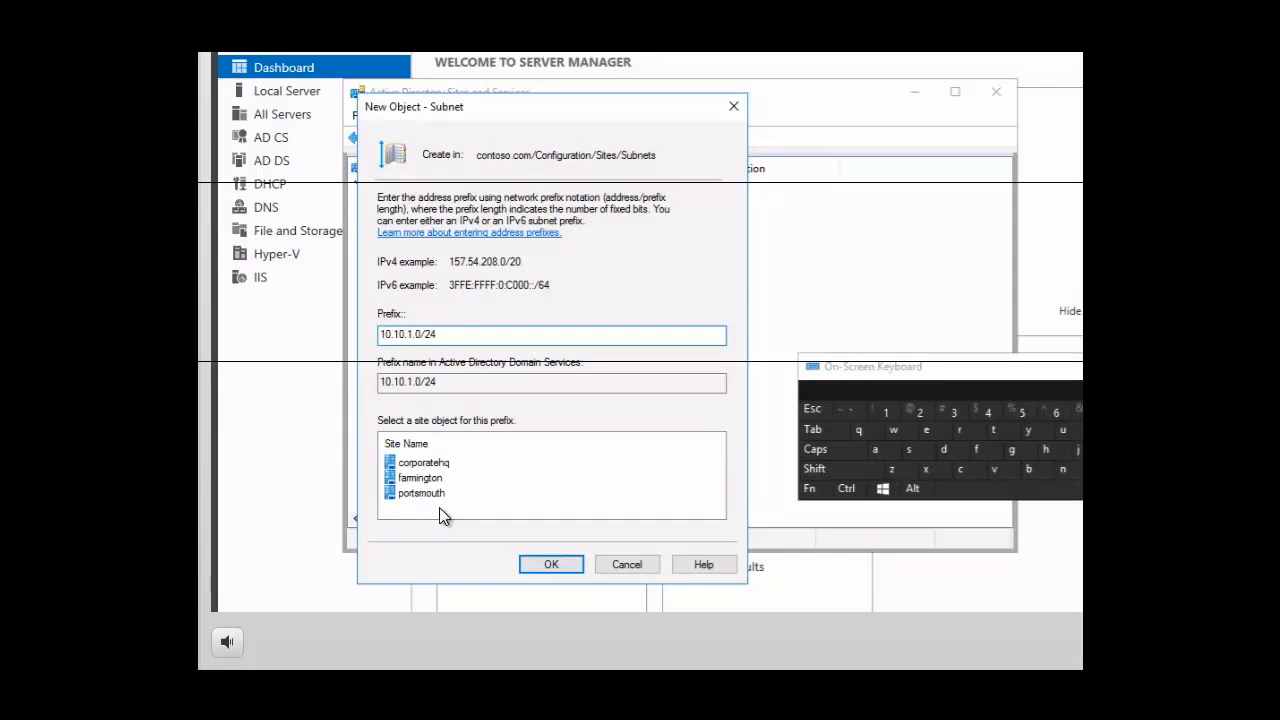
Associate the new subnet with the farmington site and create it
click(419, 480)
click(422, 479)
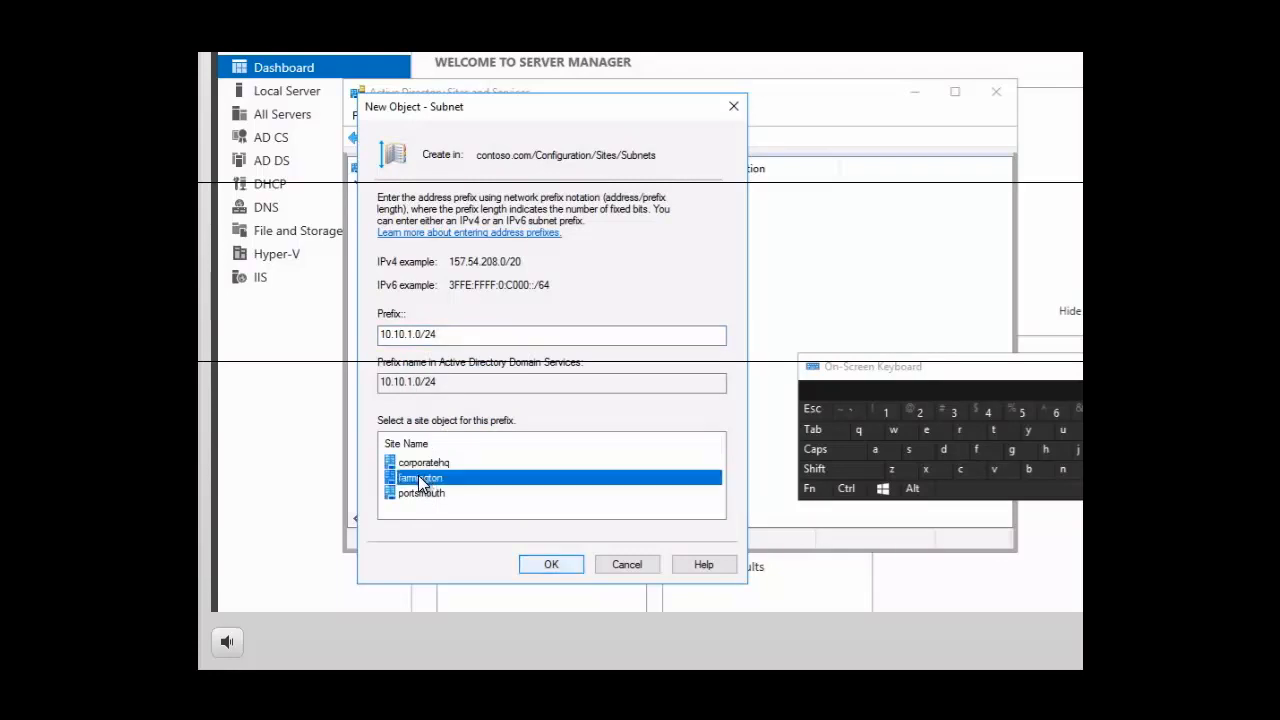
click(552, 566)
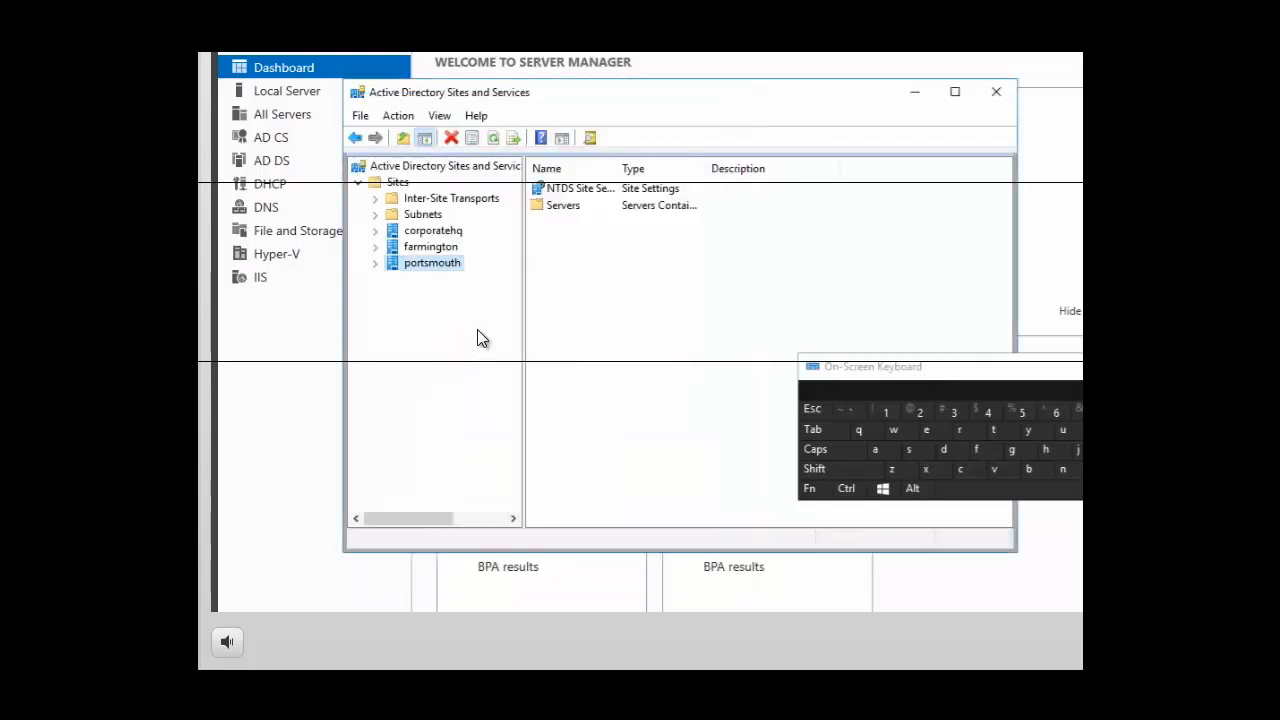
Set the description of the 10.10.1.0/24 subnet to "farmington 100mbit lan" in its properties and save the change
click(421, 218)
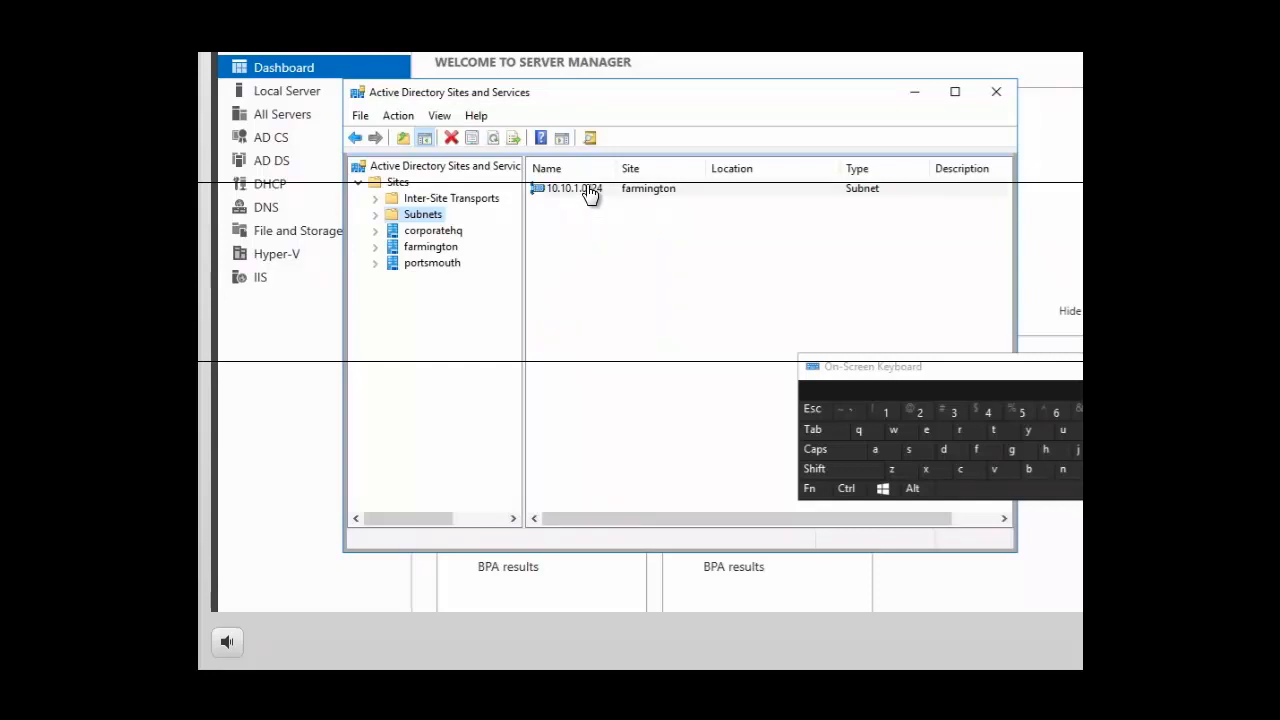
right_click(590, 193)
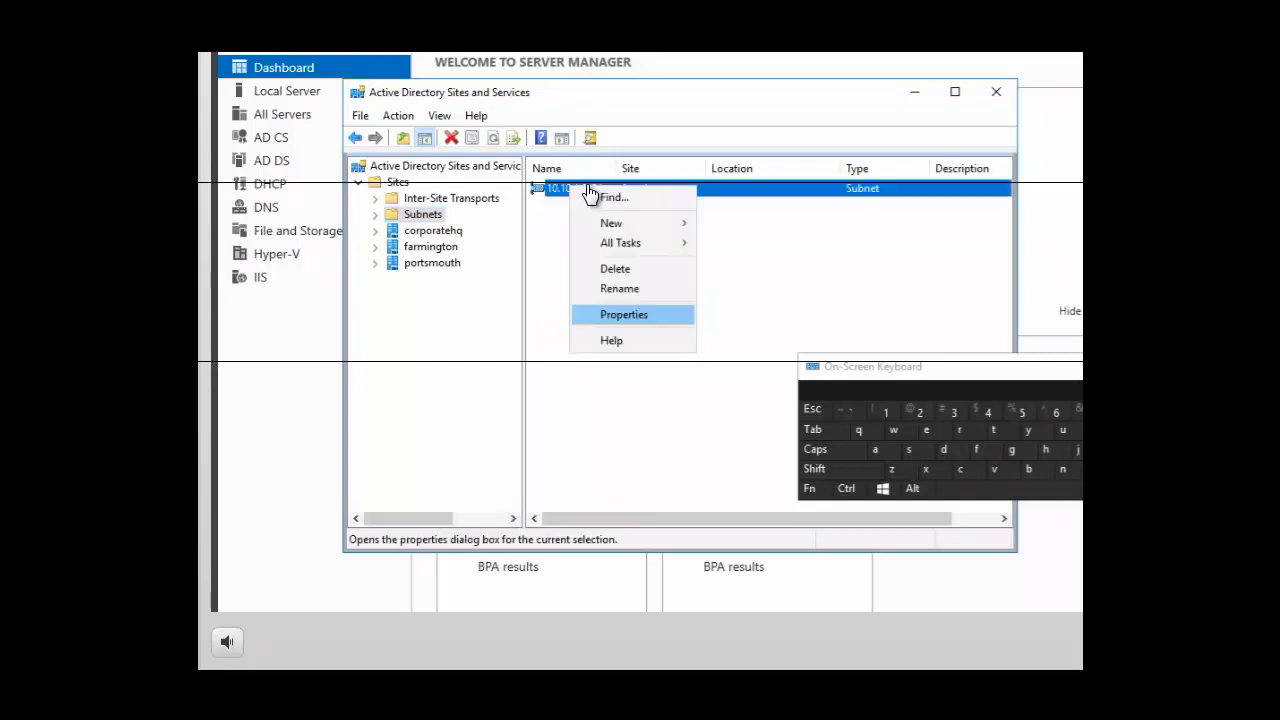
click(640, 316)
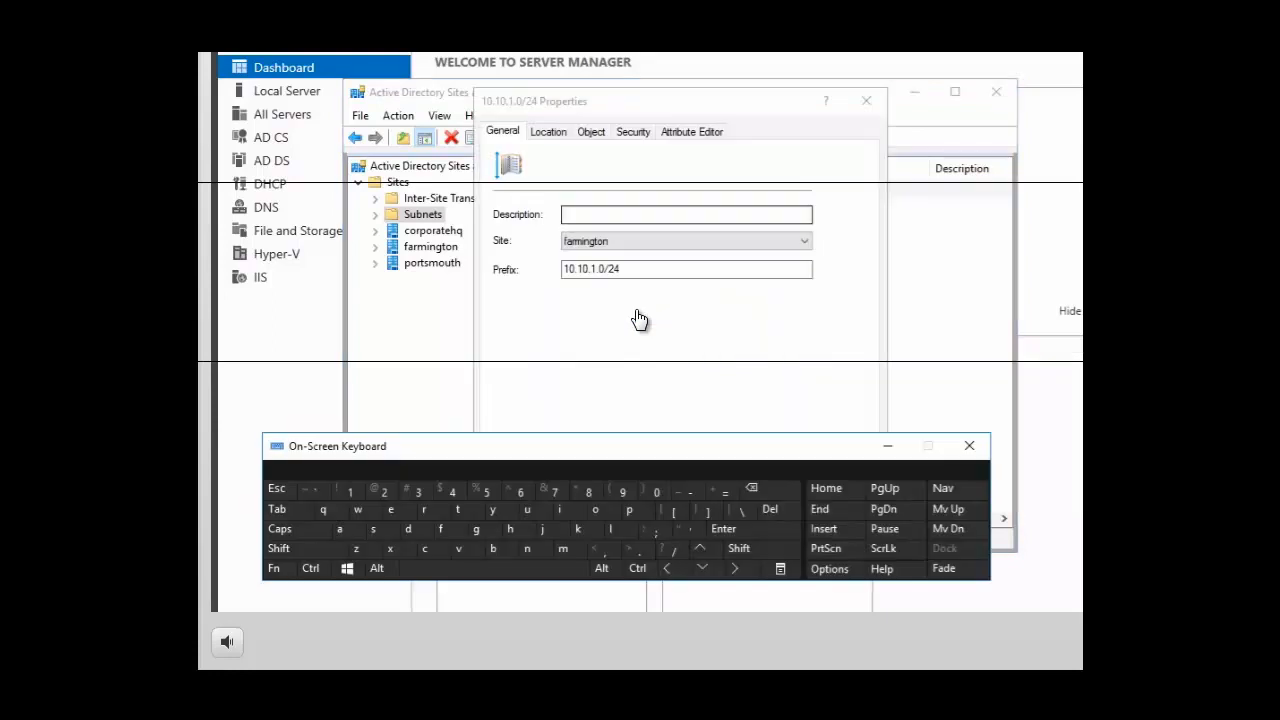
click(579, 222)
click(579, 222)
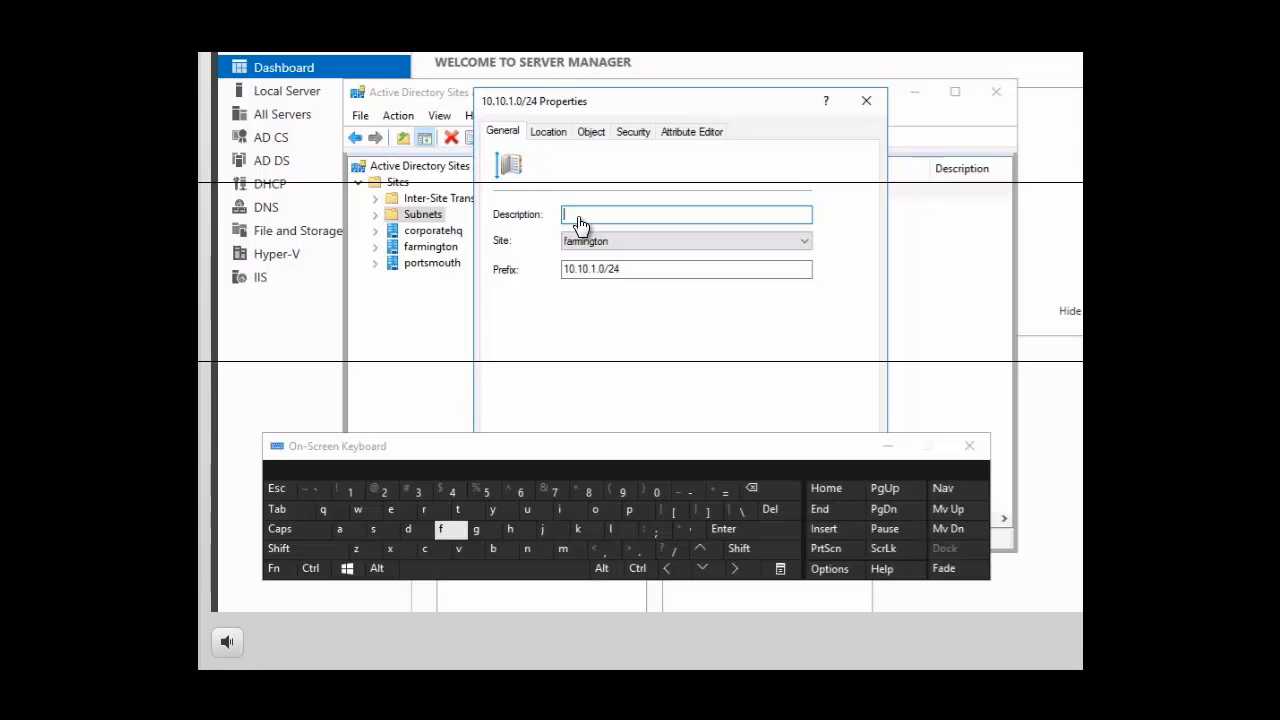
click(452, 530)
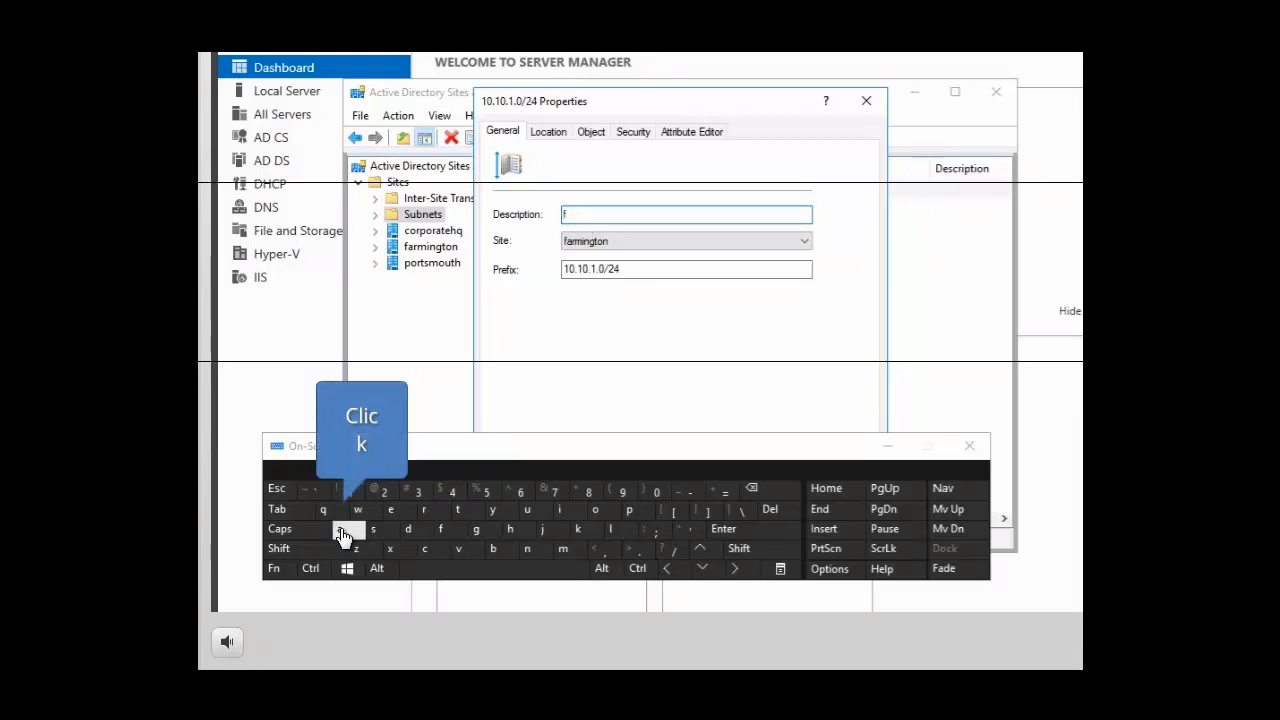
click(341, 530)
click(424, 510)
click(570, 552)
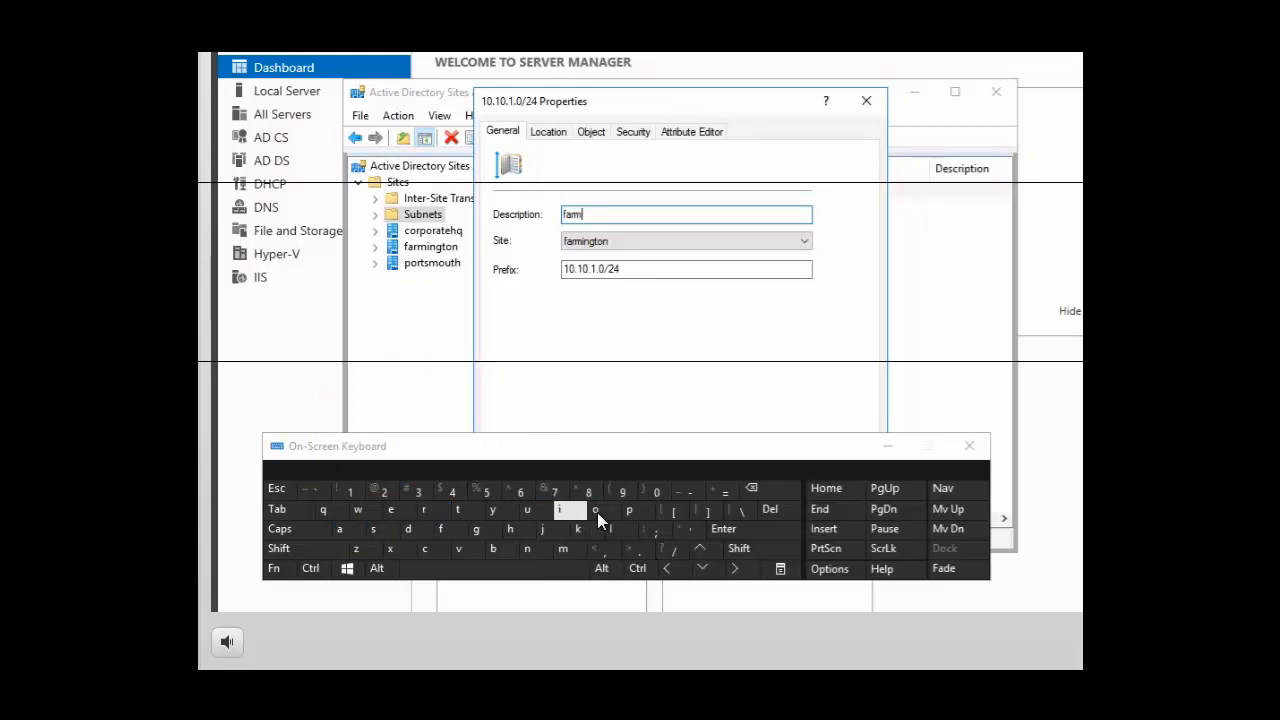
click(558, 512)
click(531, 549)
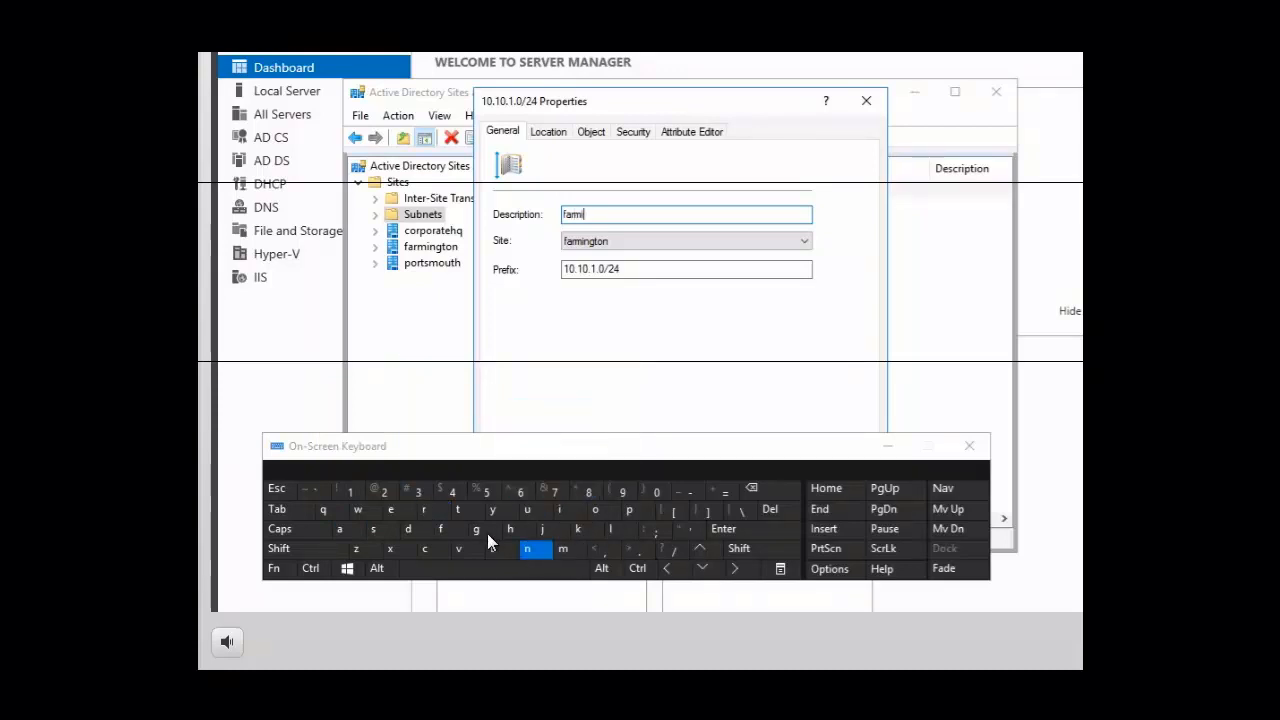
click(476, 532)
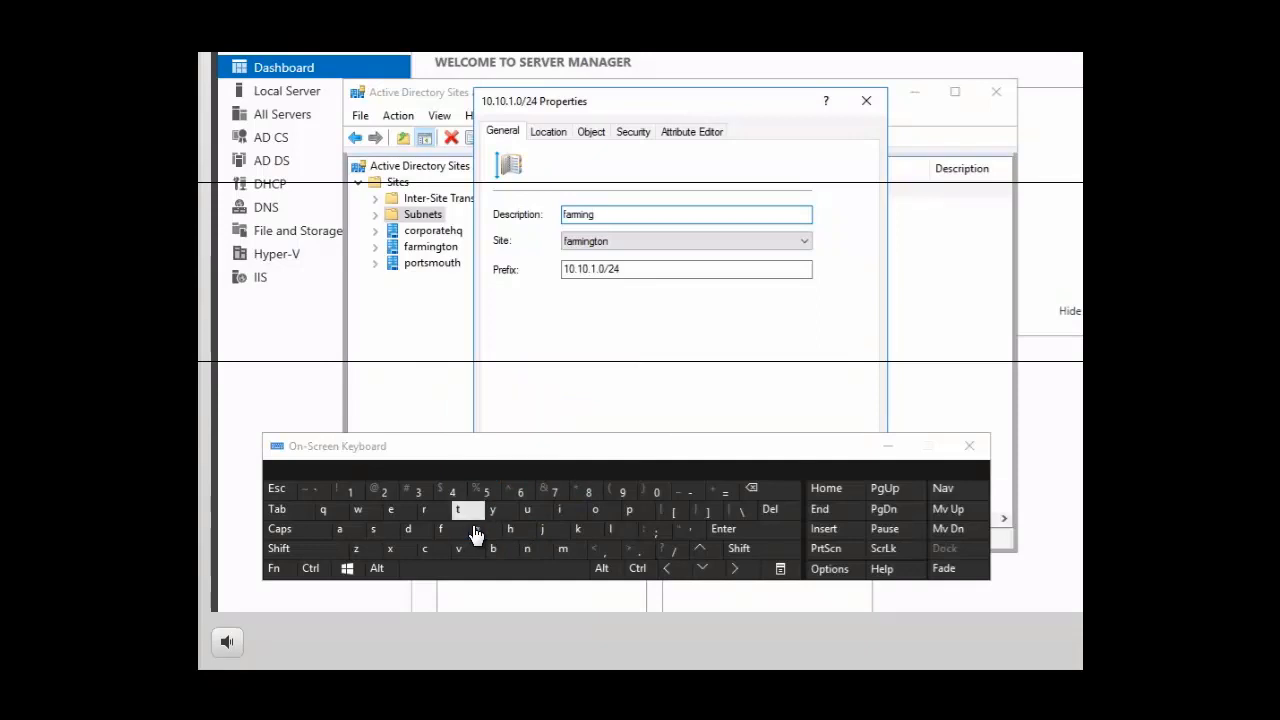
click(466, 517)
click(600, 512)
click(527, 550)
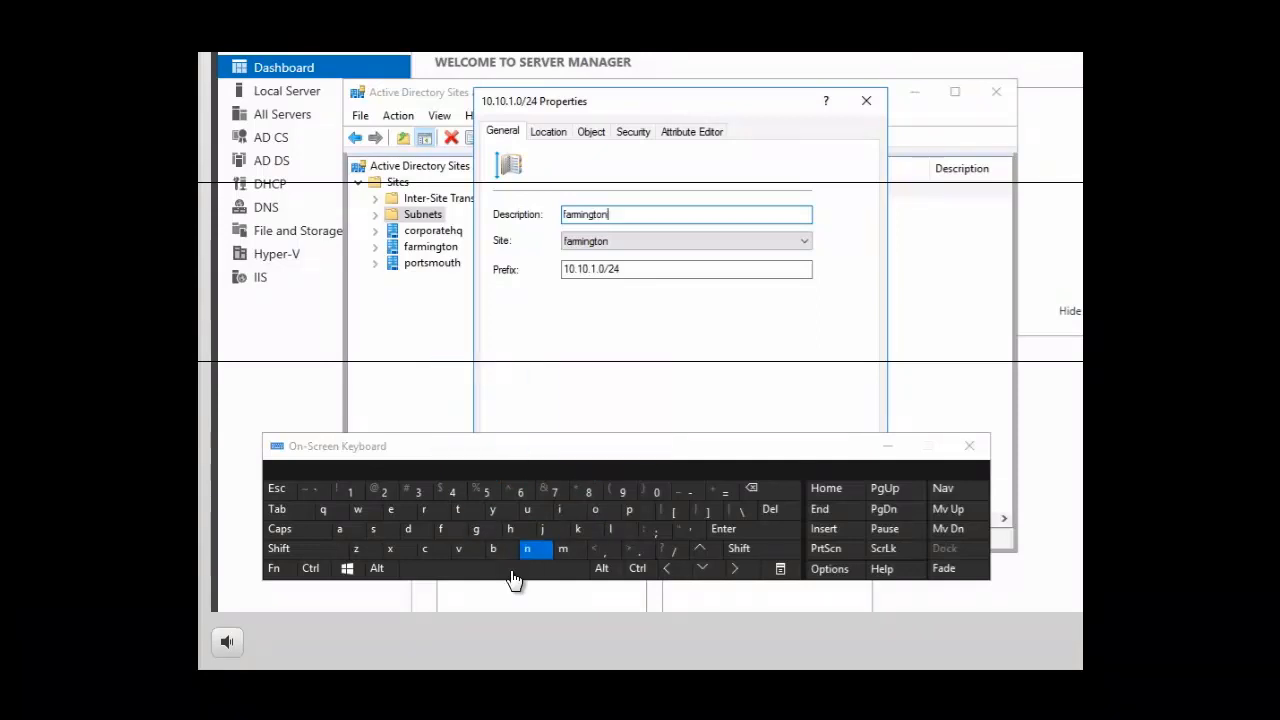
click(513, 573)
click(350, 491)
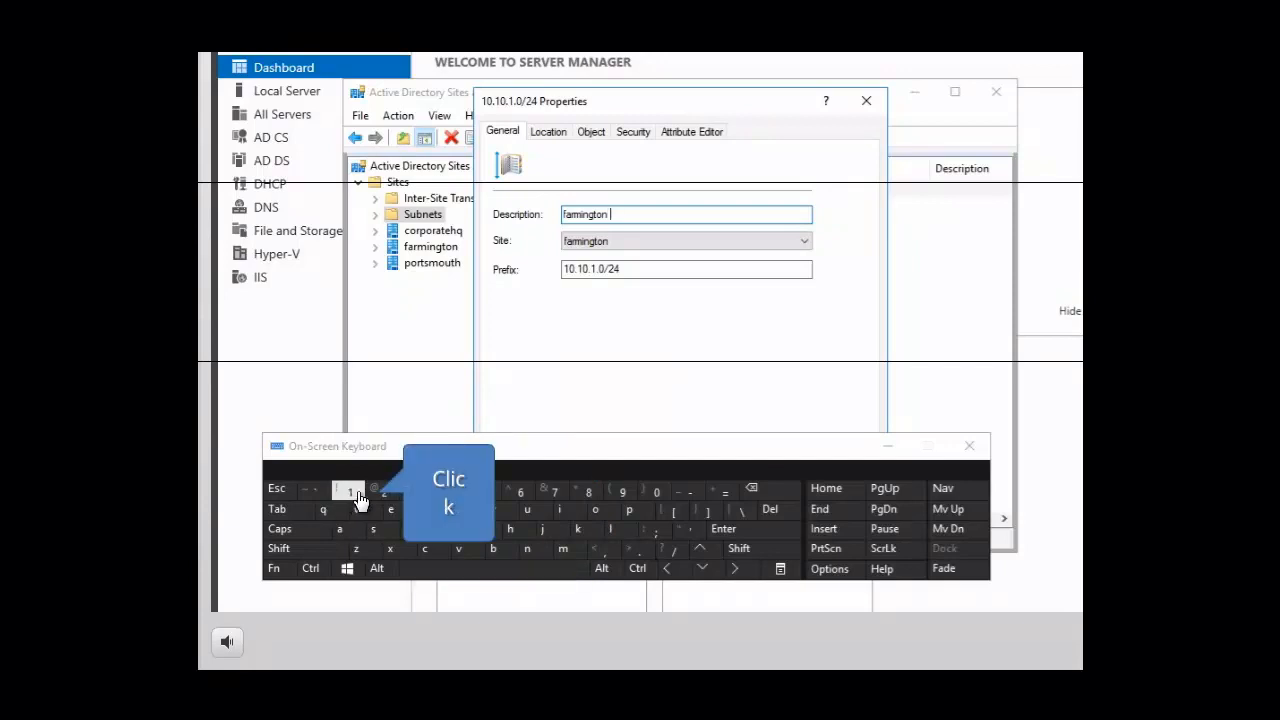
click(656, 494)
click(656, 494)
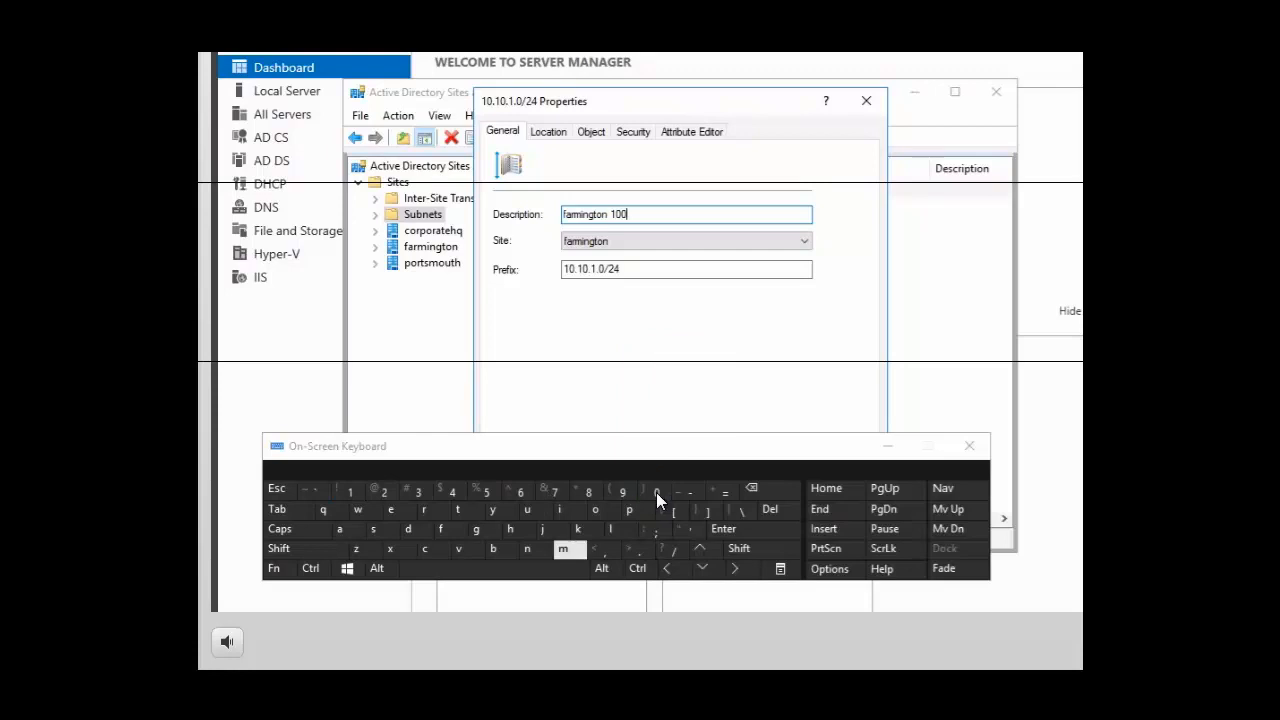
click(563, 548)
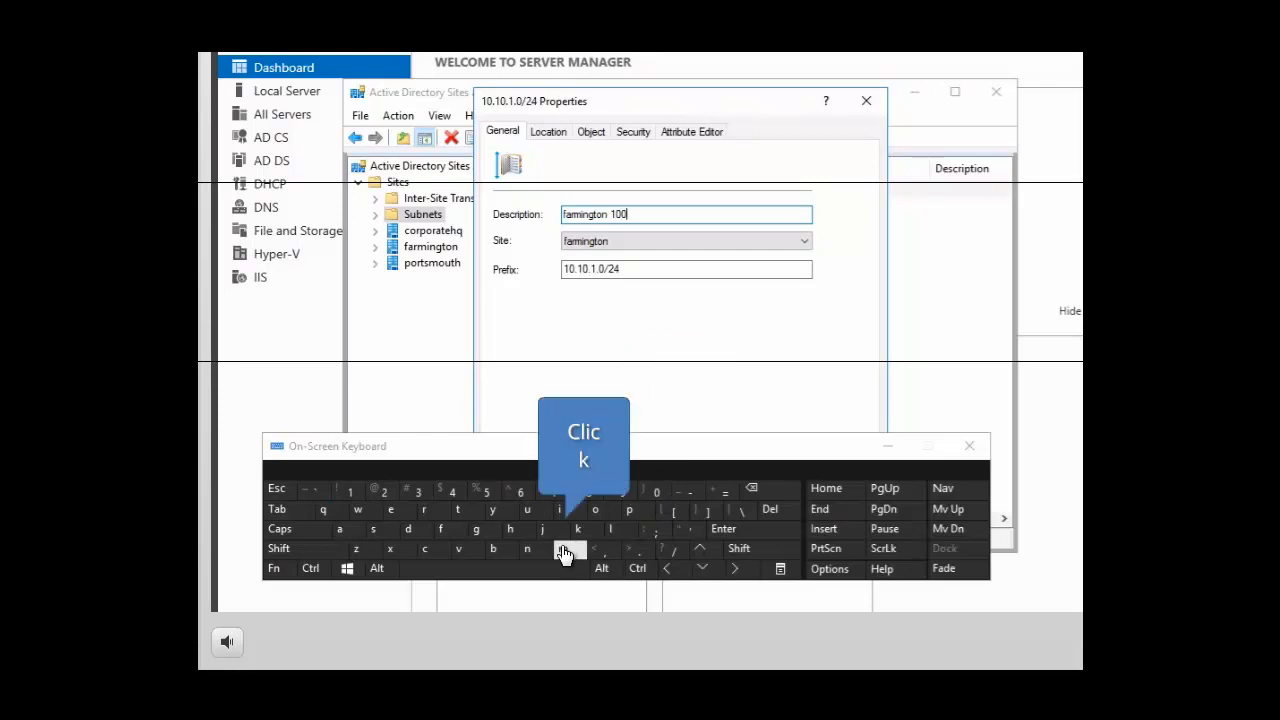
click(492, 551)
click(568, 510)
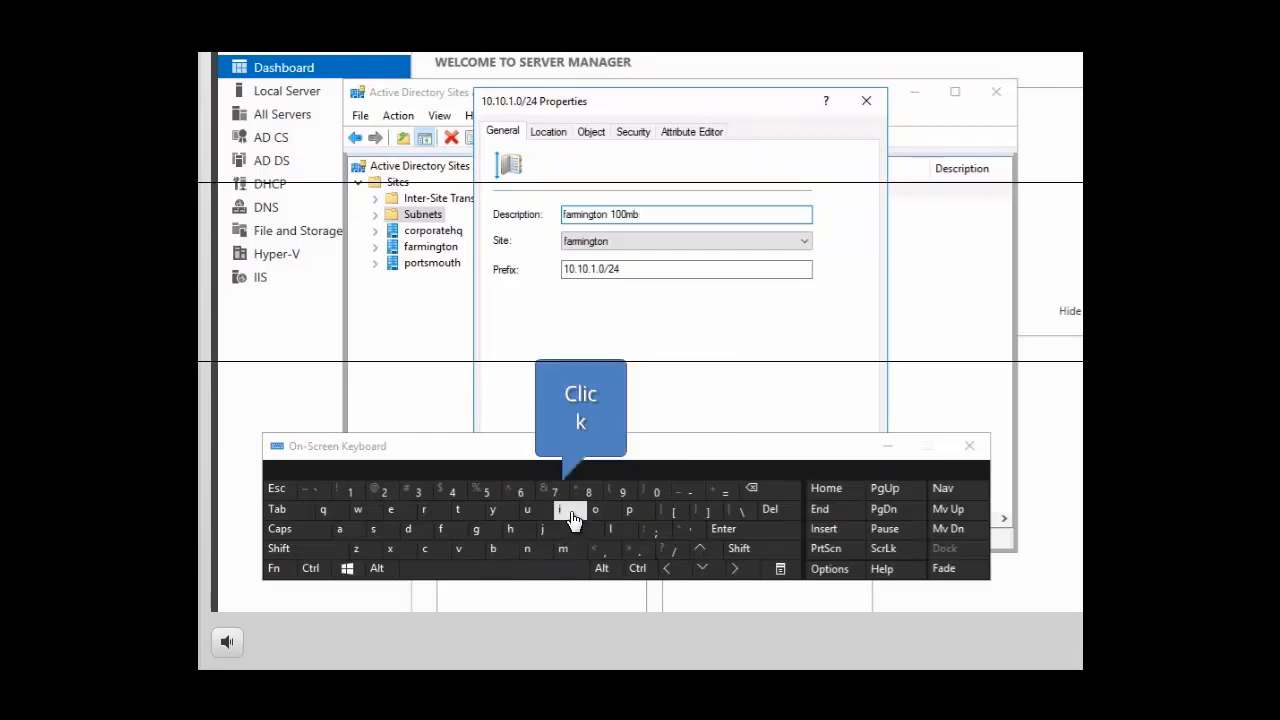
click(458, 510)
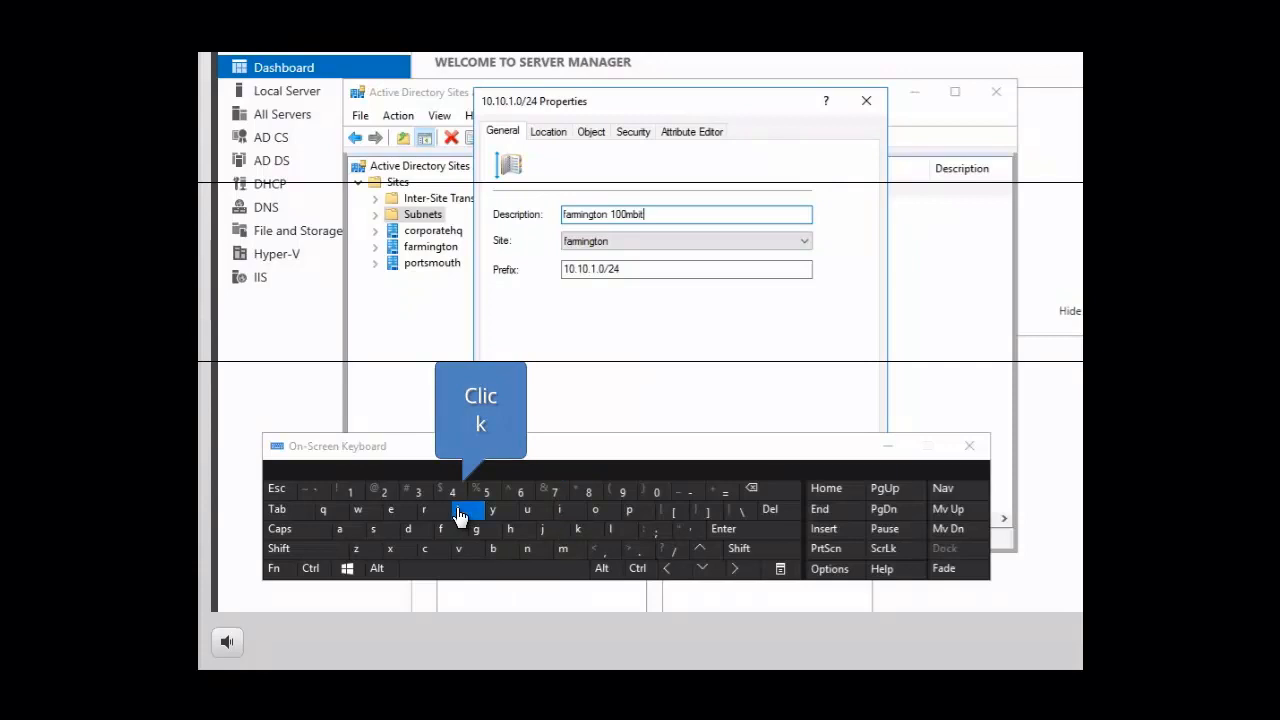
click(488, 578)
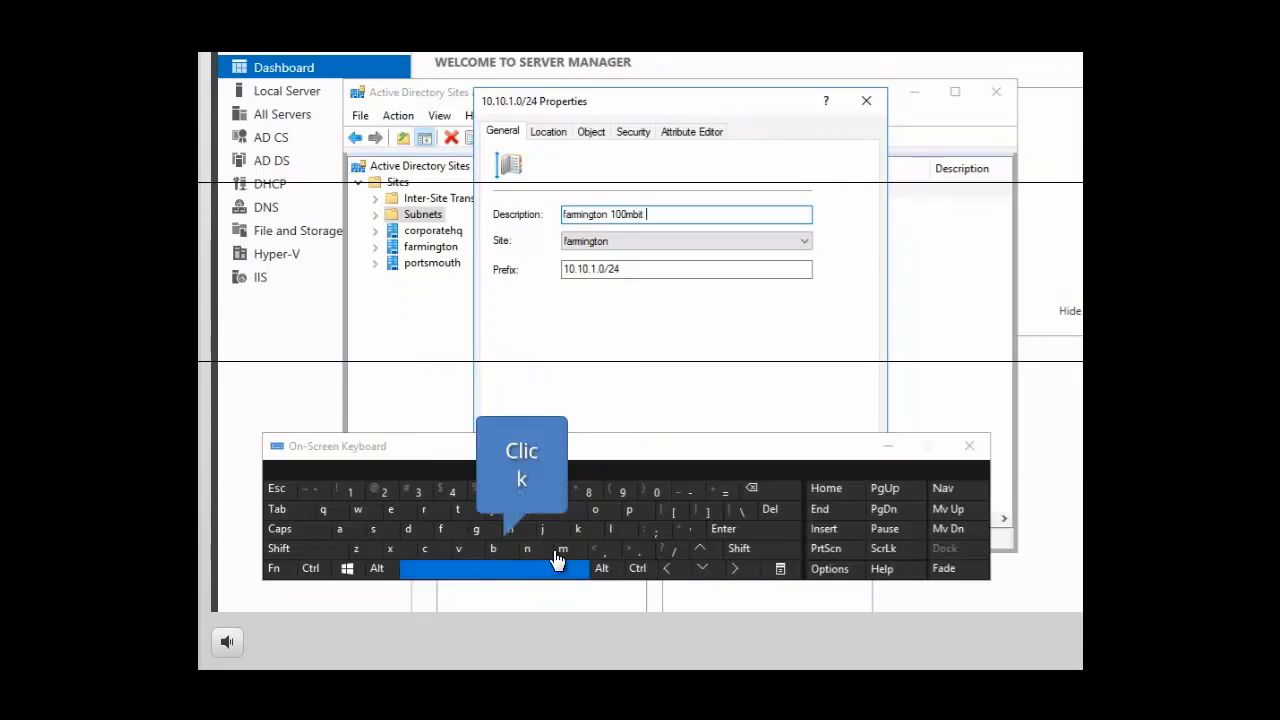
click(612, 528)
click(345, 530)
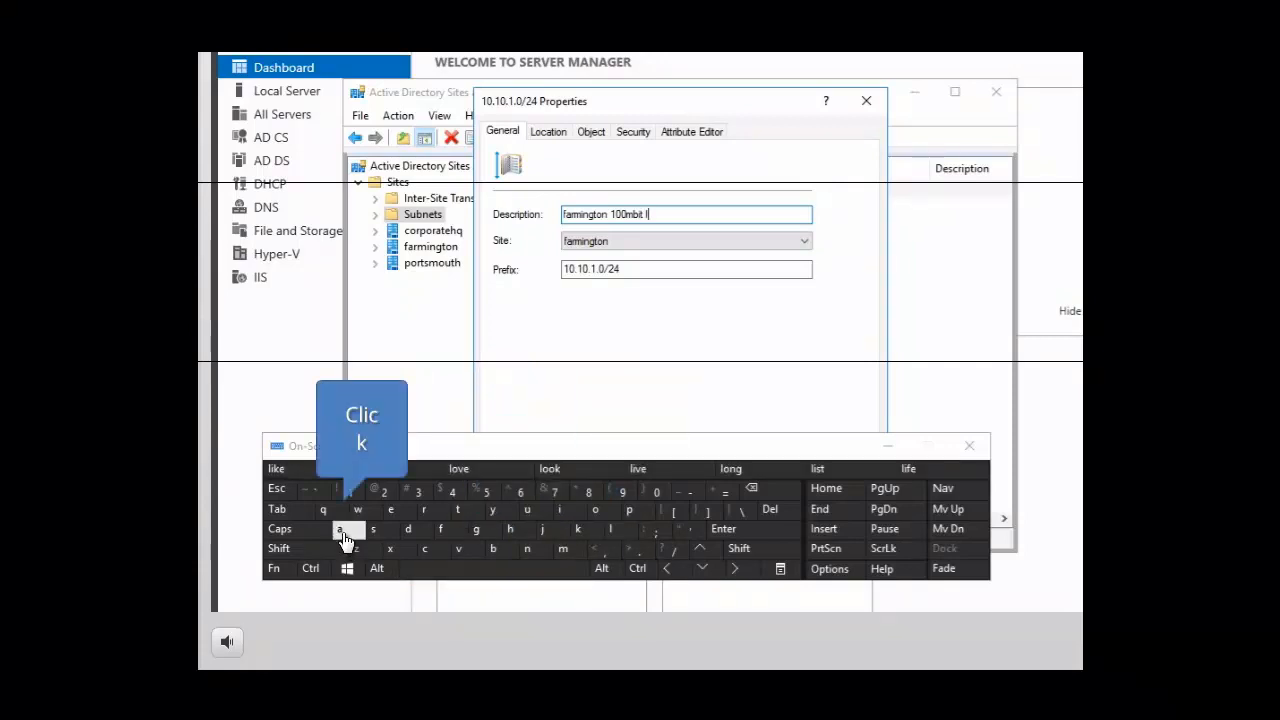
click(529, 550)
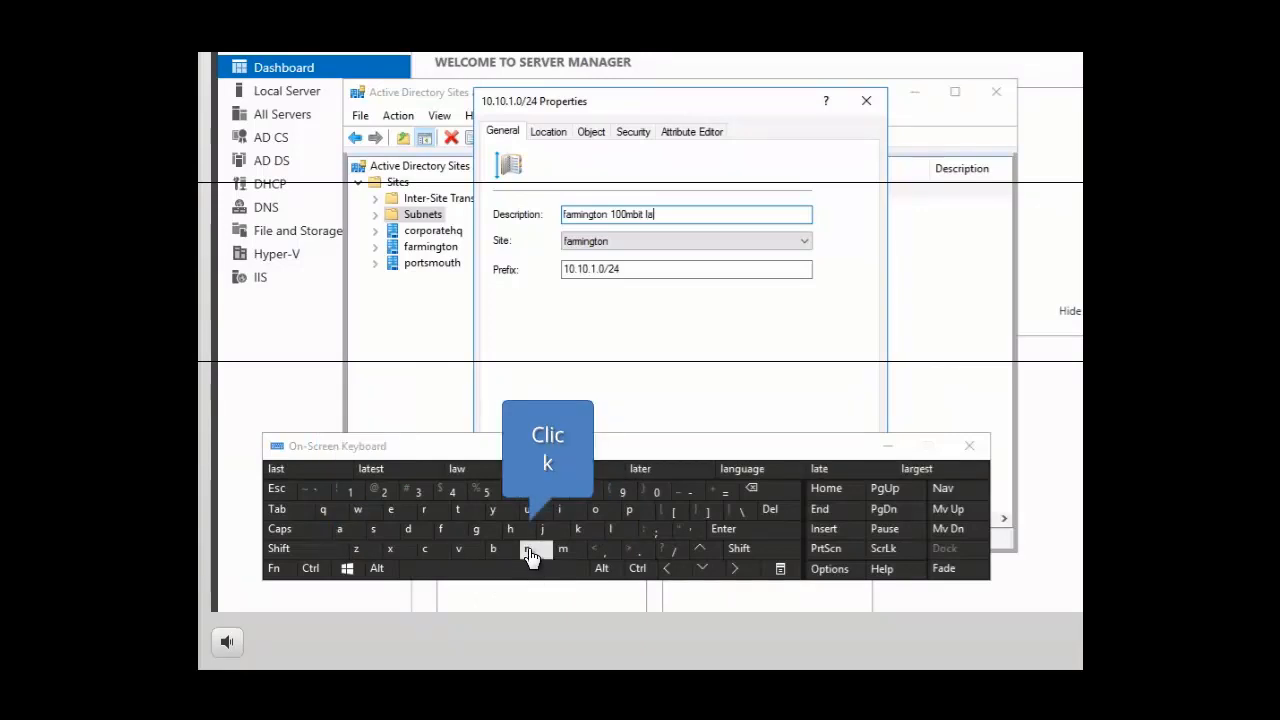
drag(280, 446, 540, 548)
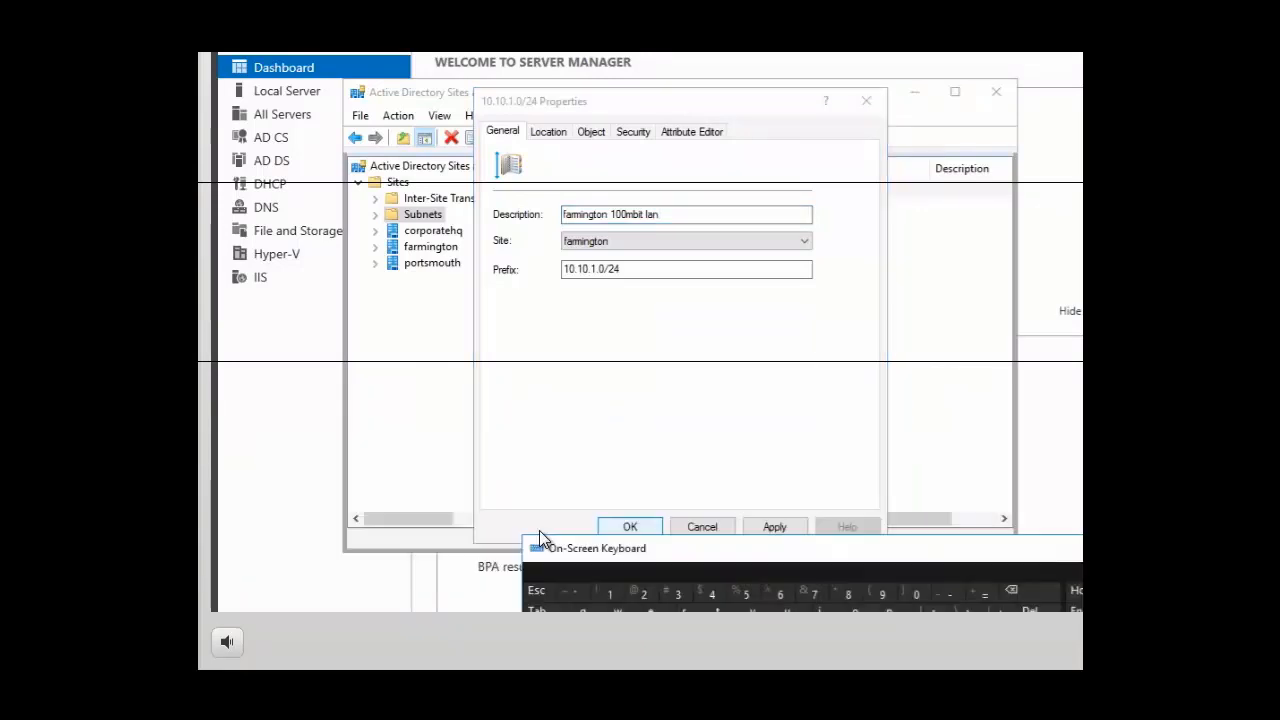
click(629, 530)
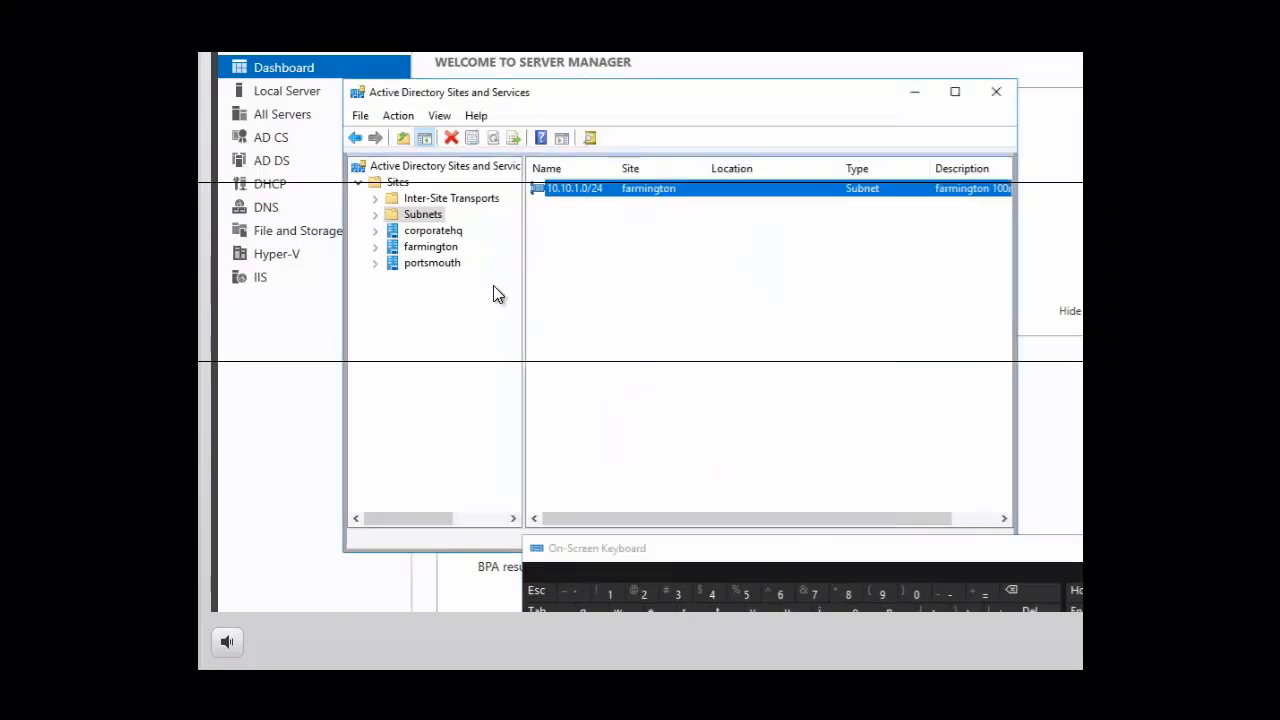
Create a new subnet object in the Subnets container with the prefix 160.25.0.0/16 and associate it with the corporatehq site
right_click(422, 216)
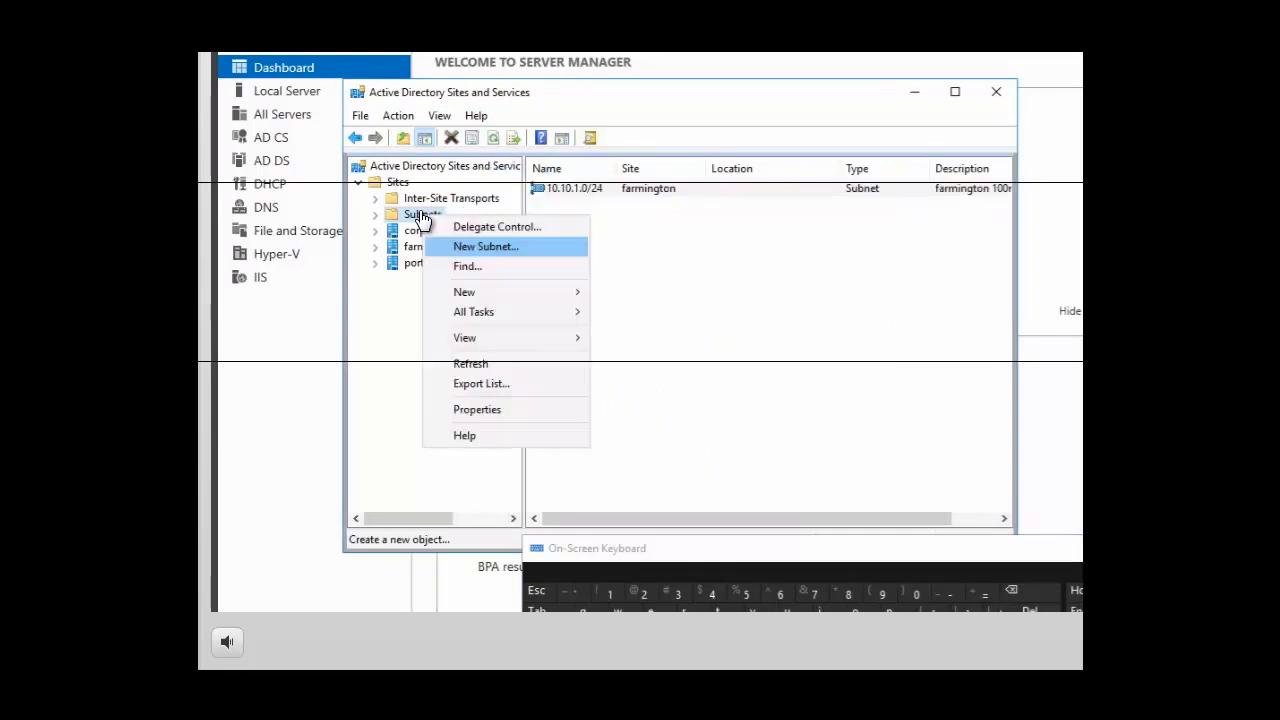
click(460, 250)
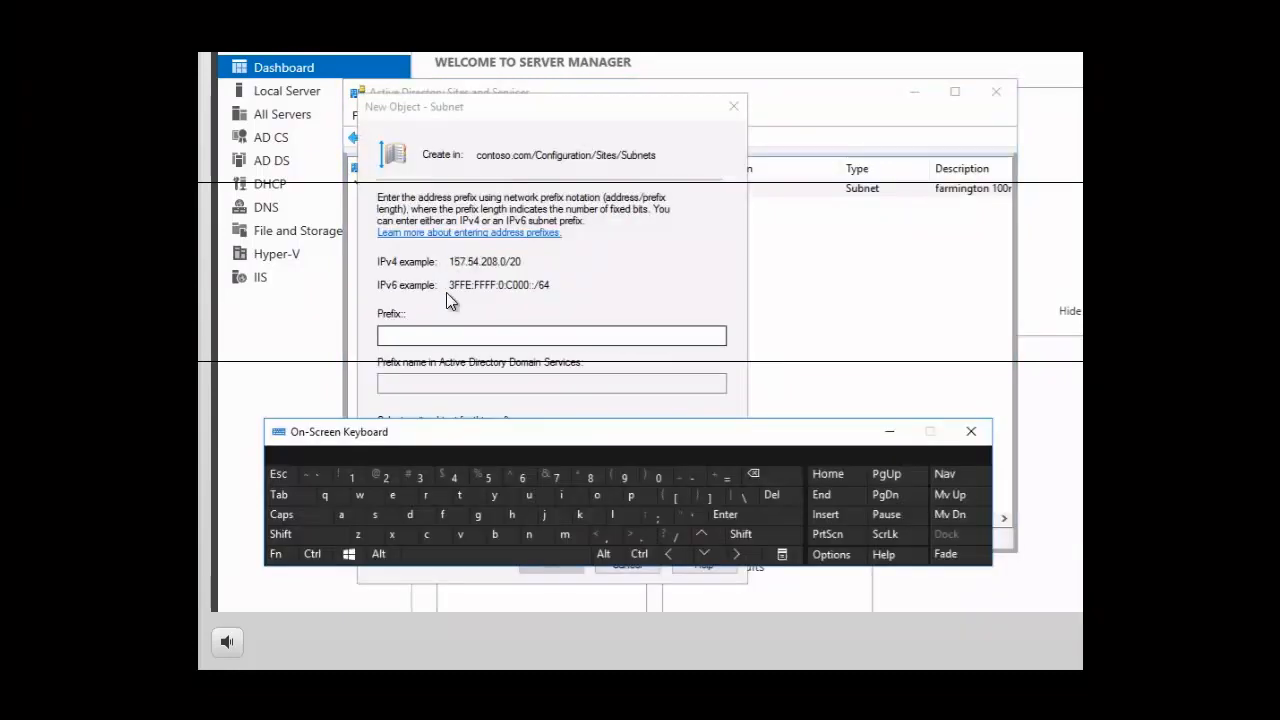
click(424, 340)
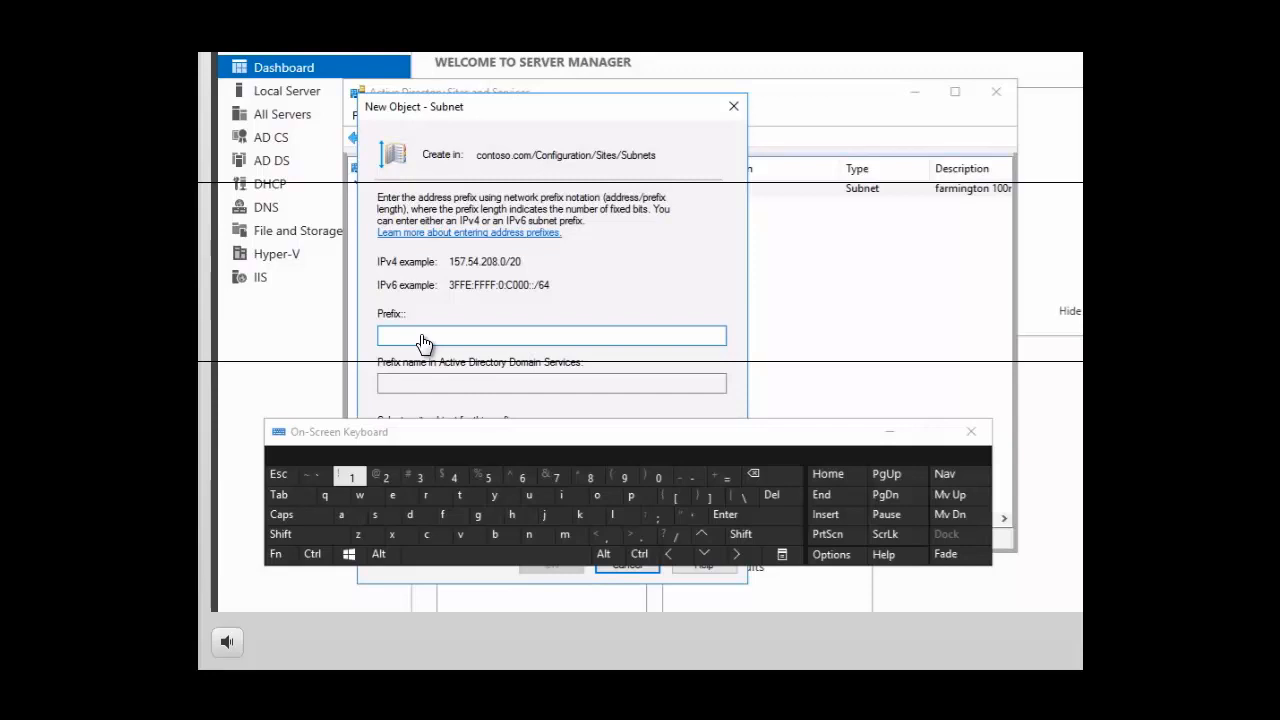
click(364, 478)
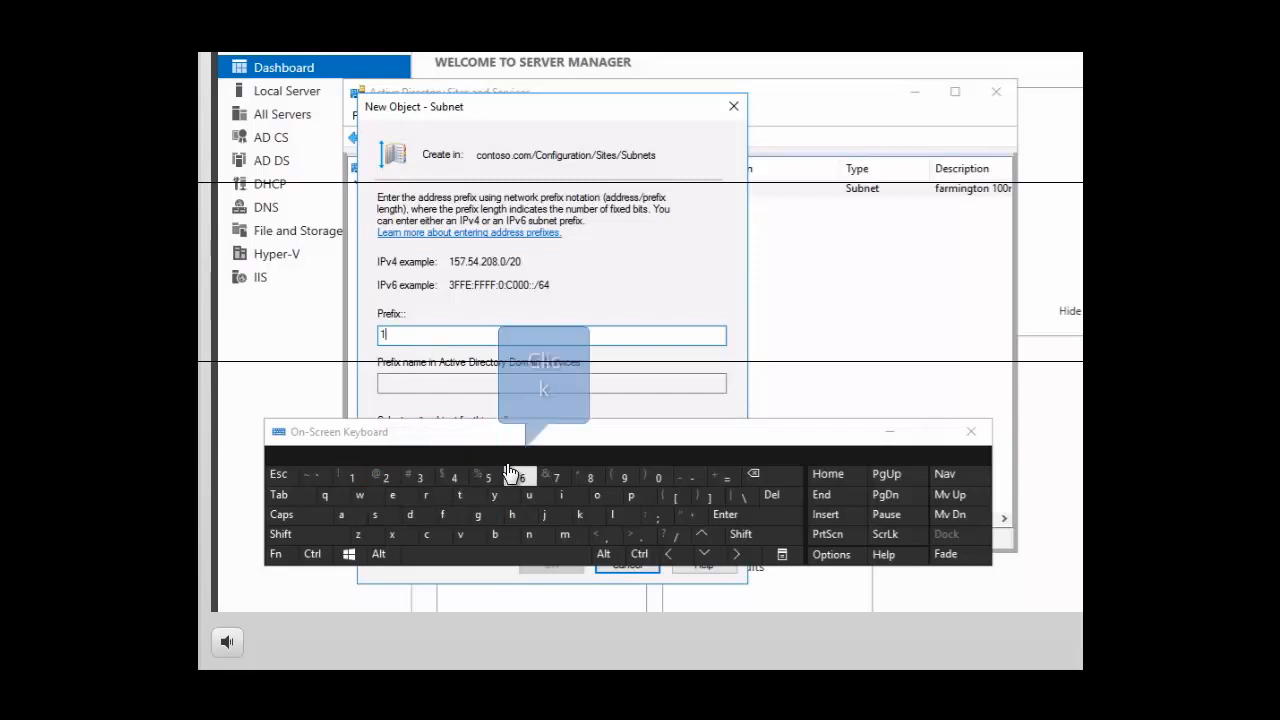
click(520, 477)
click(660, 480)
click(640, 535)
click(399, 480)
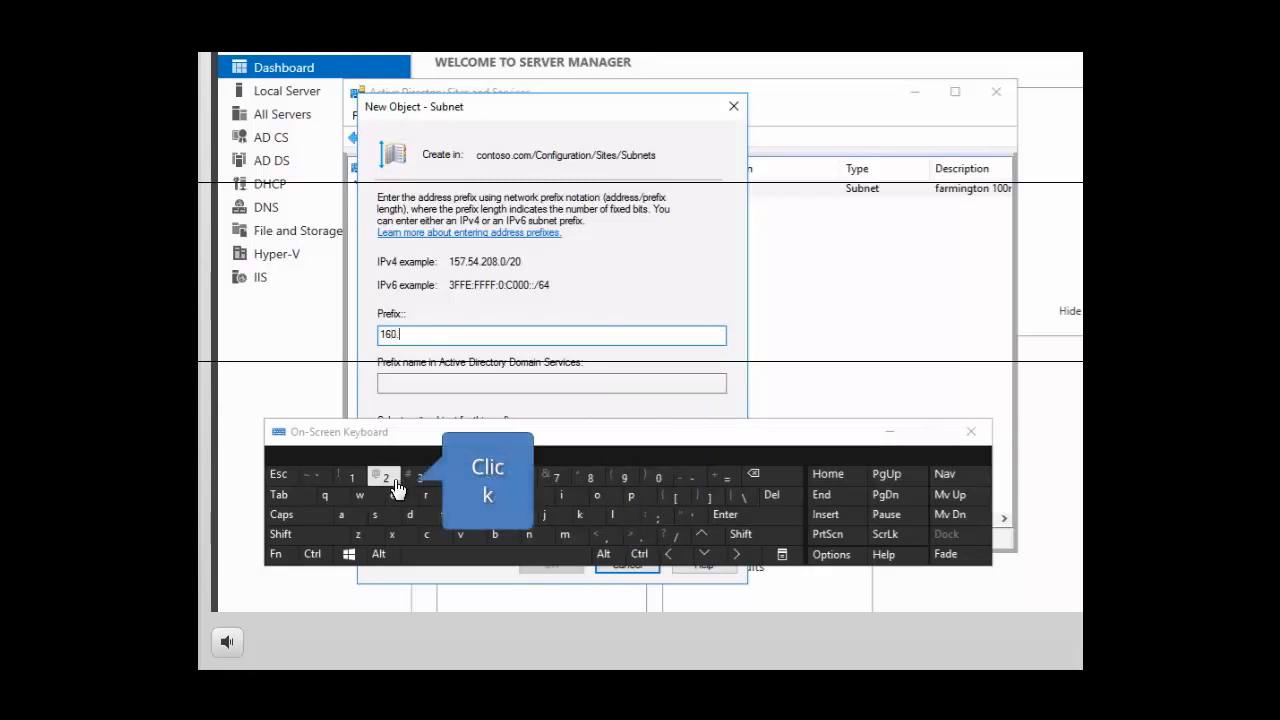
click(487, 480)
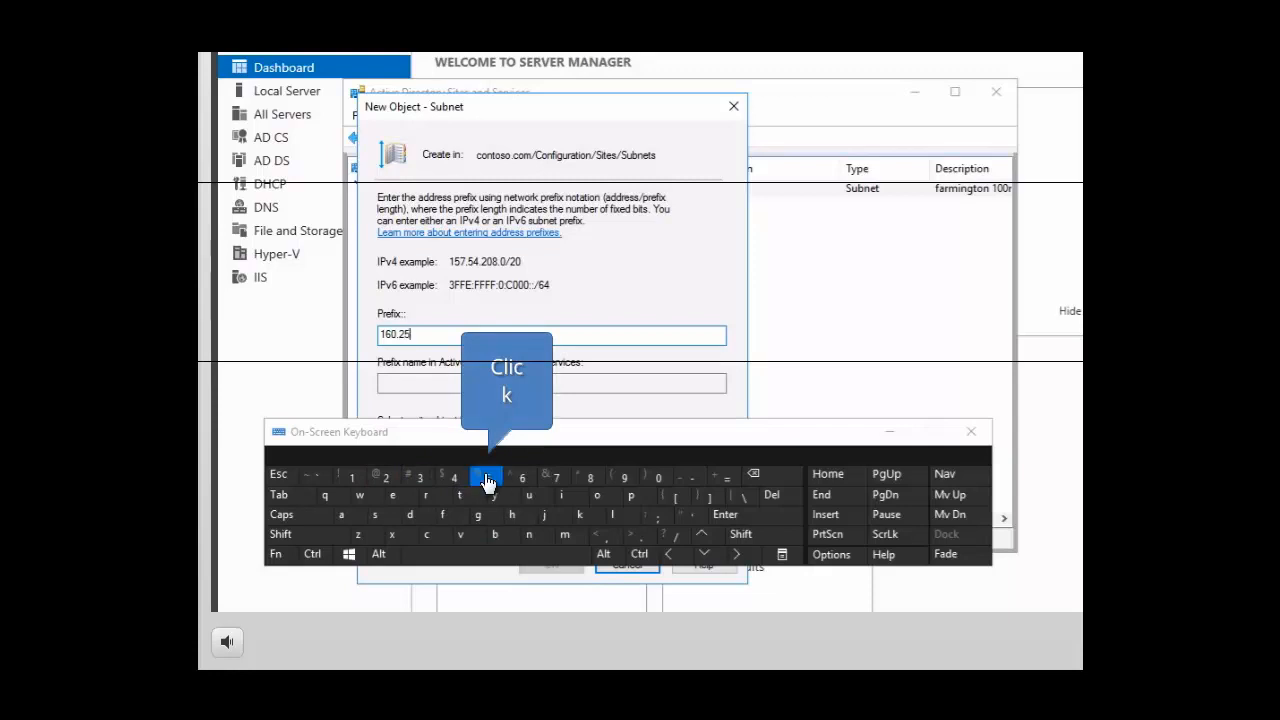
click(640, 535)
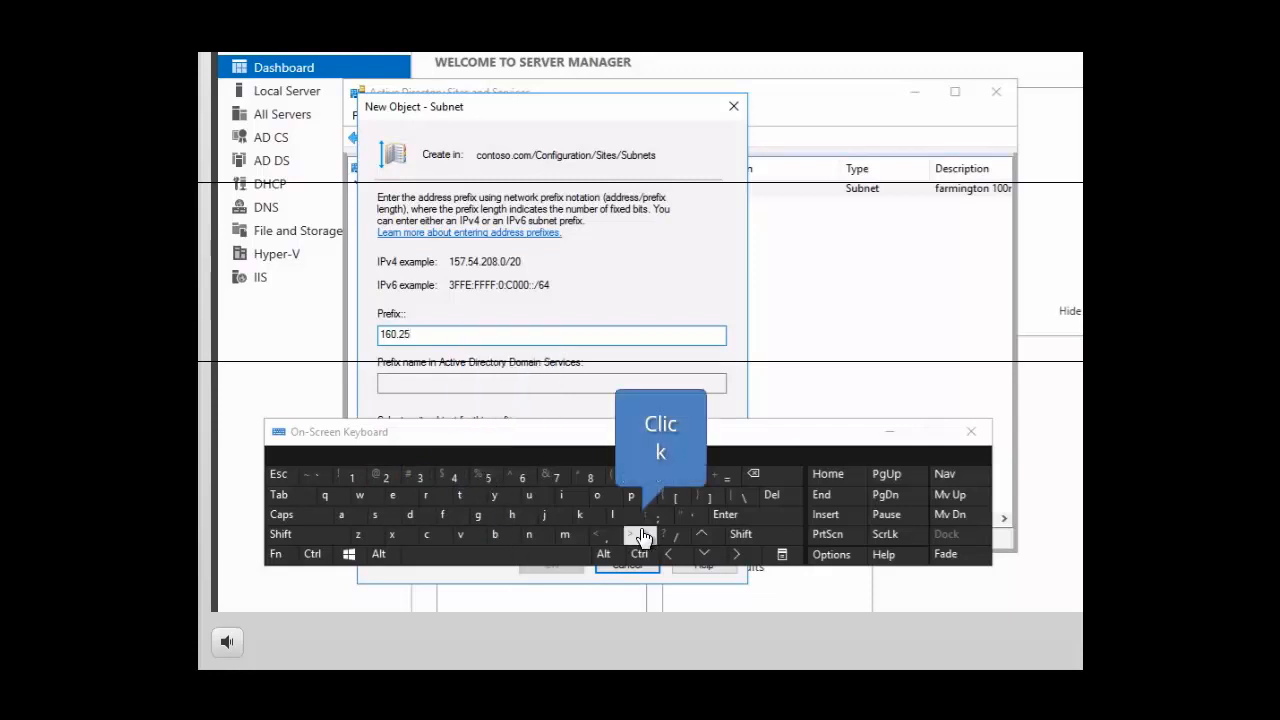
click(665, 481)
click(665, 481)
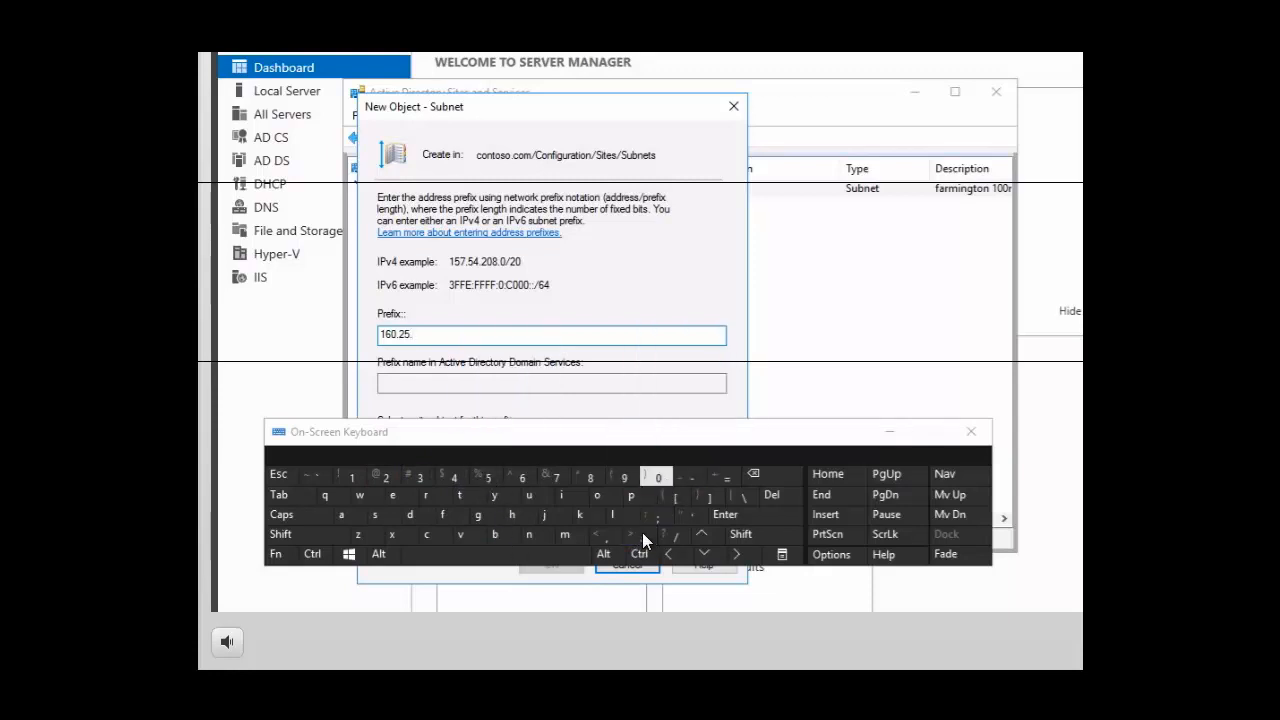
click(660, 480)
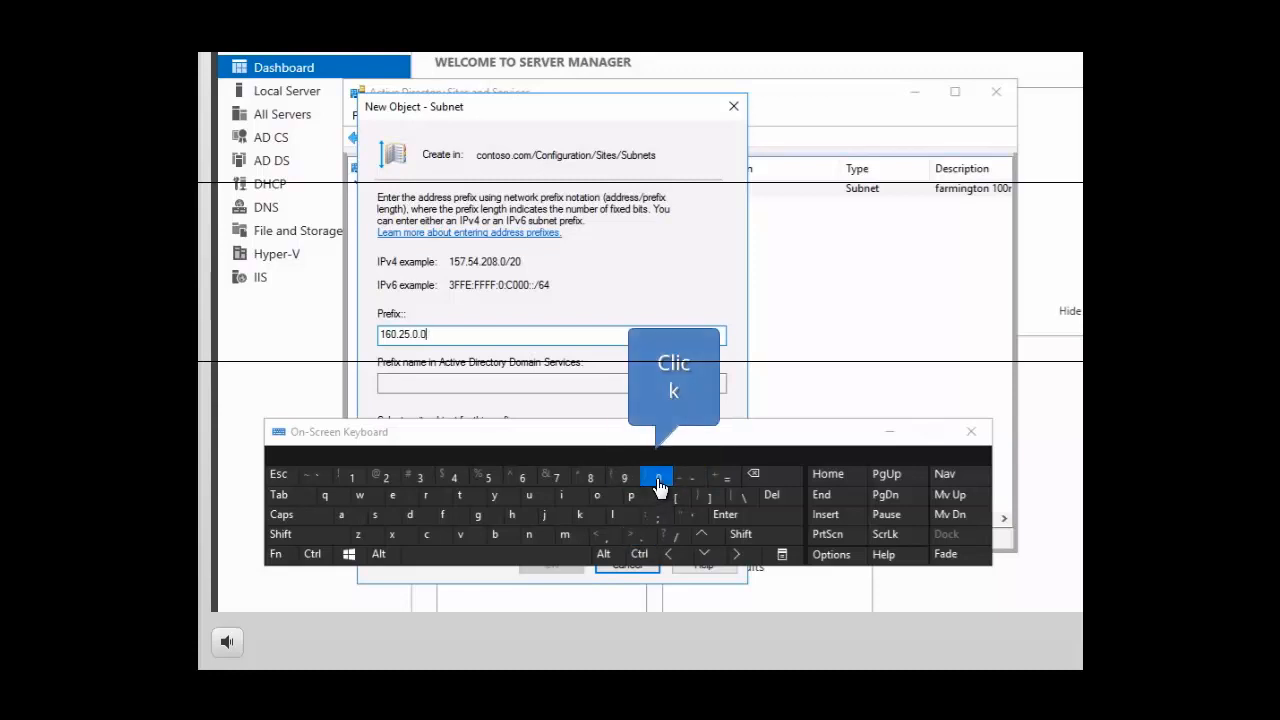
click(676, 540)
click(352, 478)
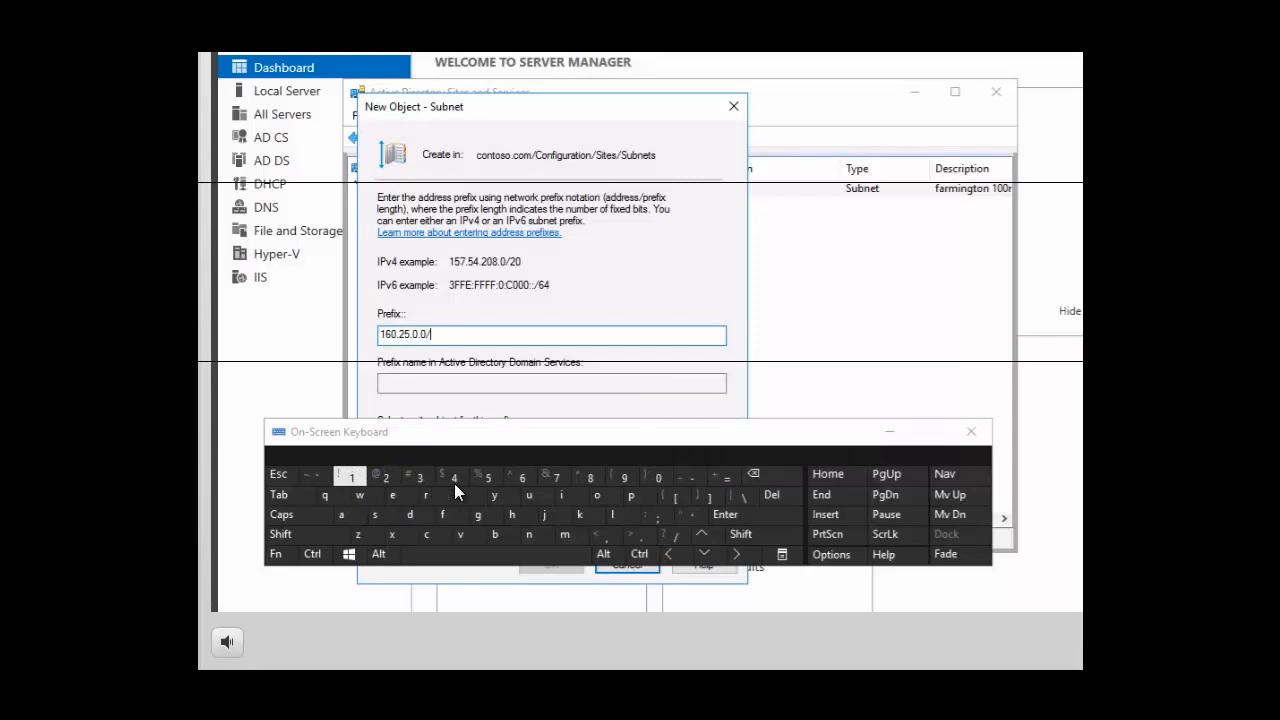
click(524, 481)
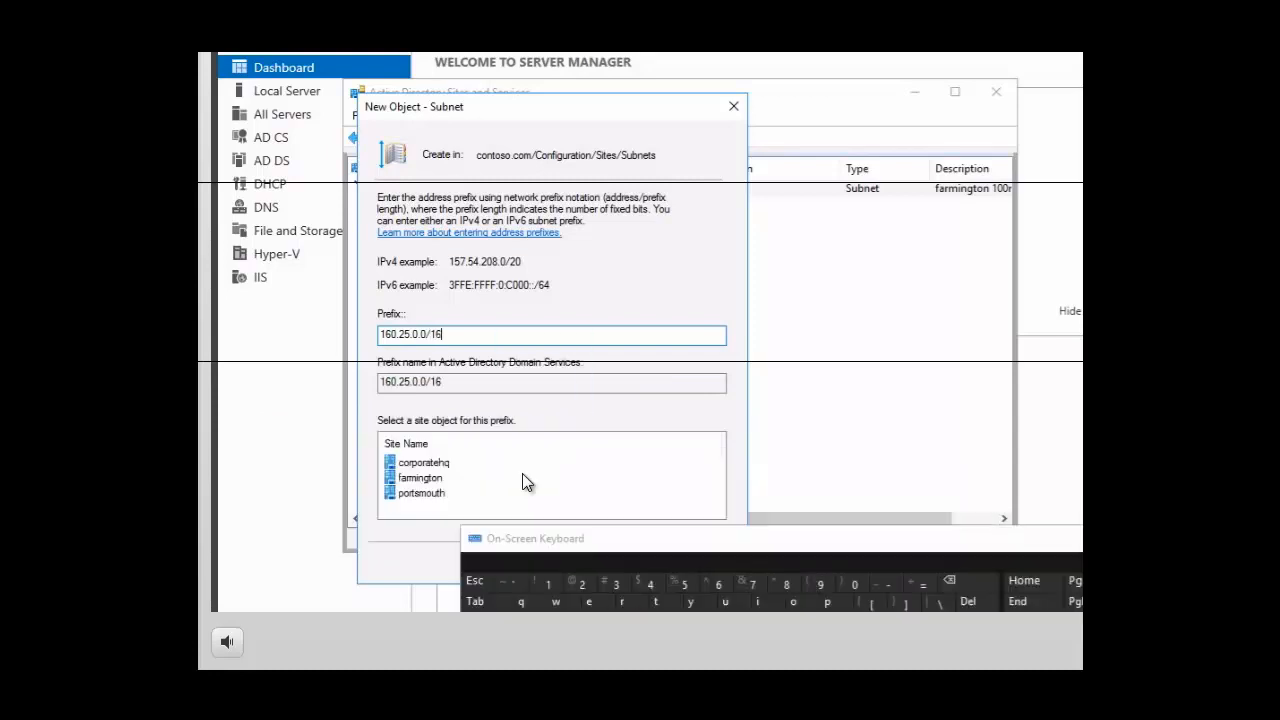
click(429, 464)
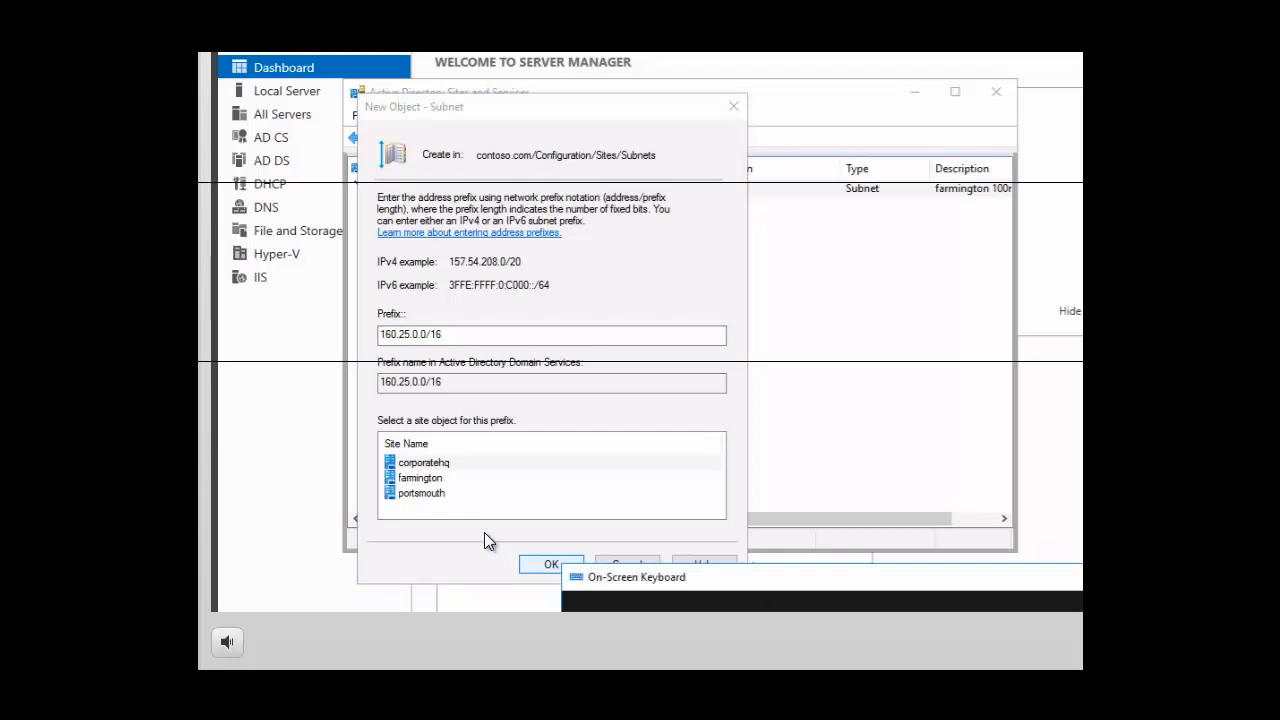
click(548, 566)
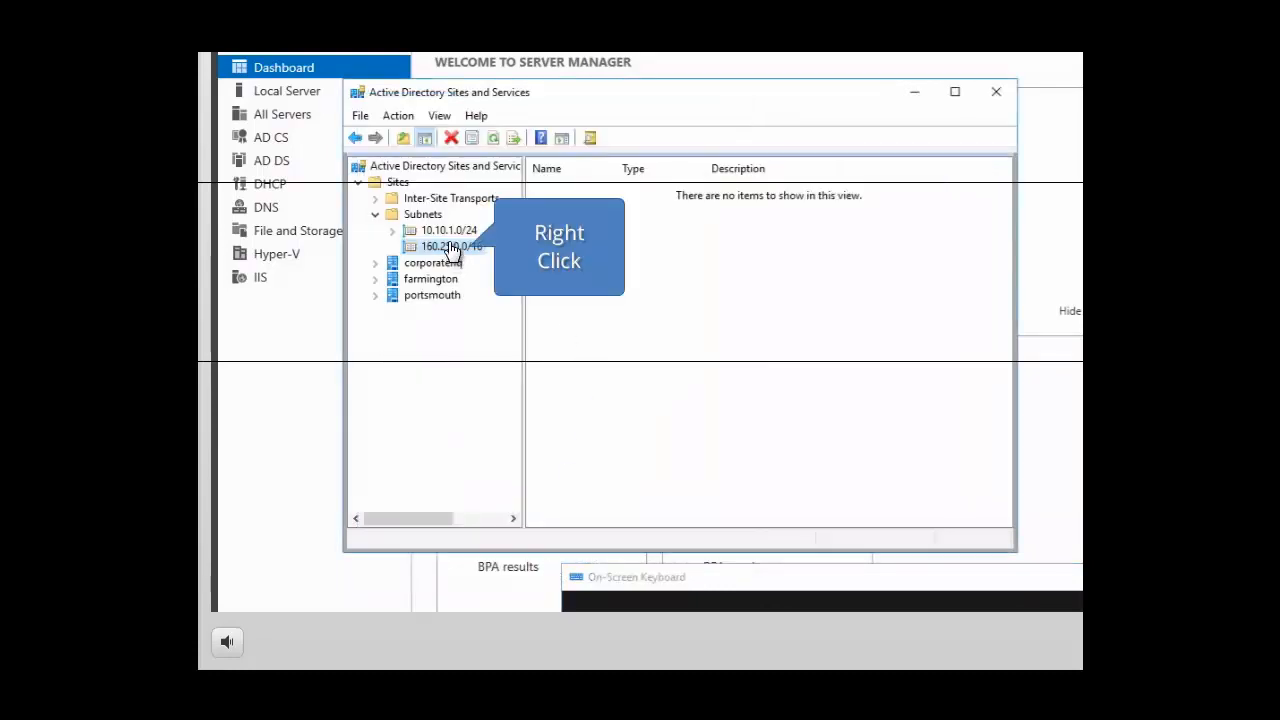
Set the description of the 160.25.0.0/16 subnet to "corporatehq" in its properties and save the change
right_click(451, 248)
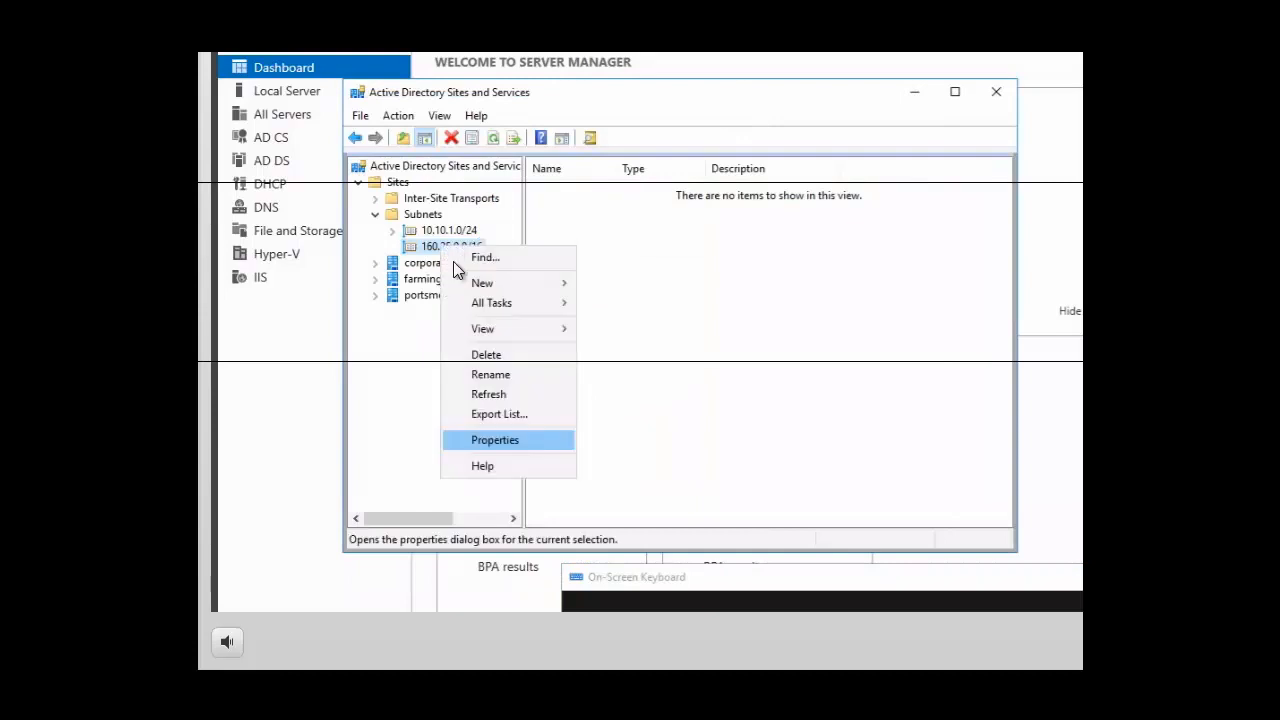
click(495, 441)
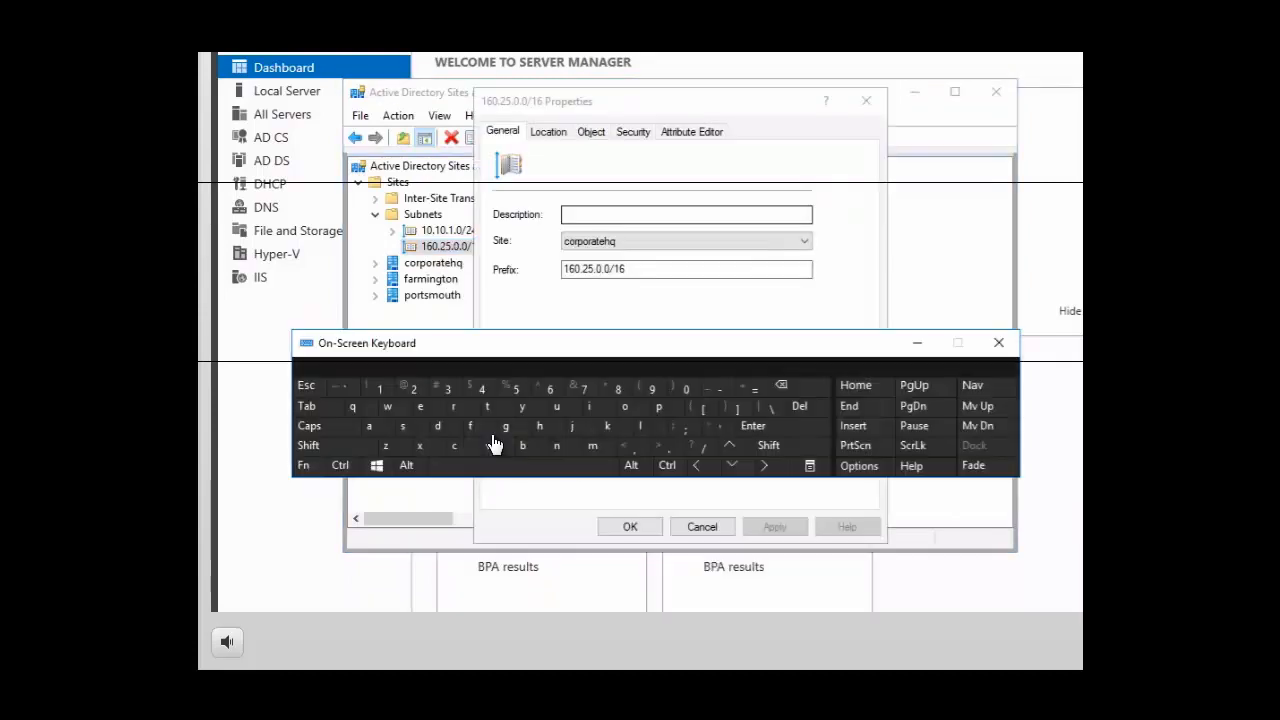
click(577, 217)
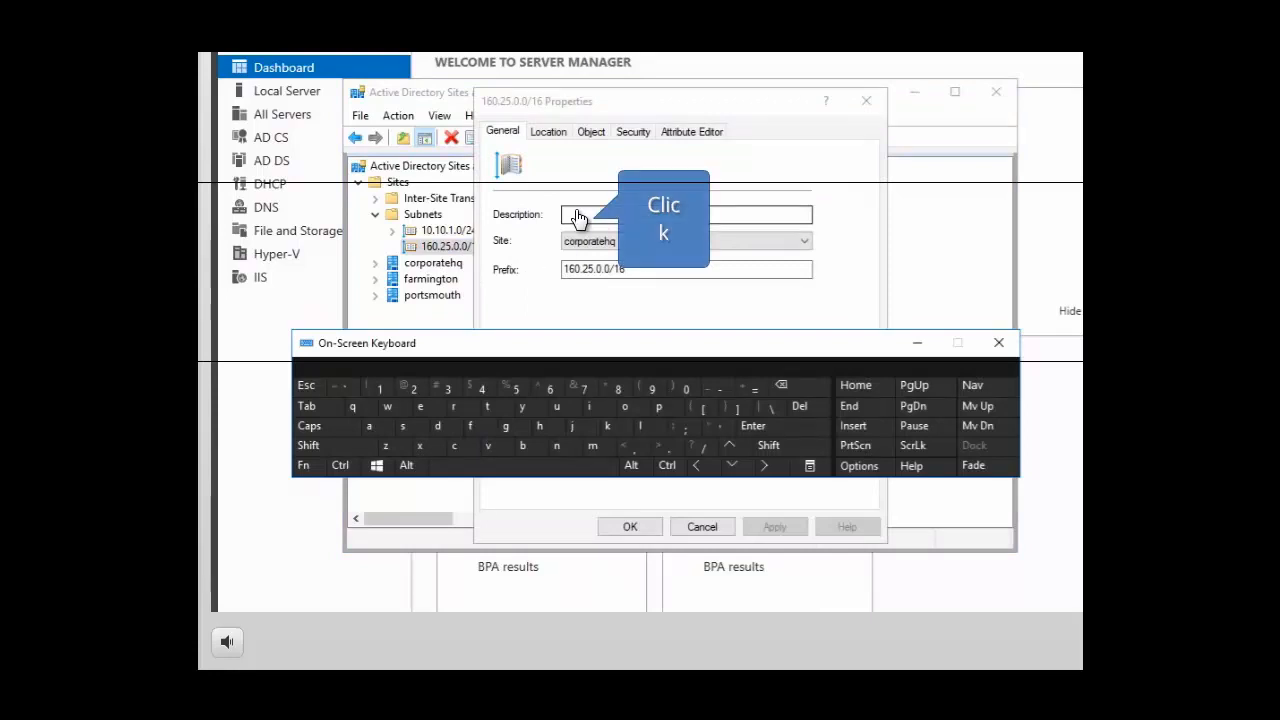
click(577, 217)
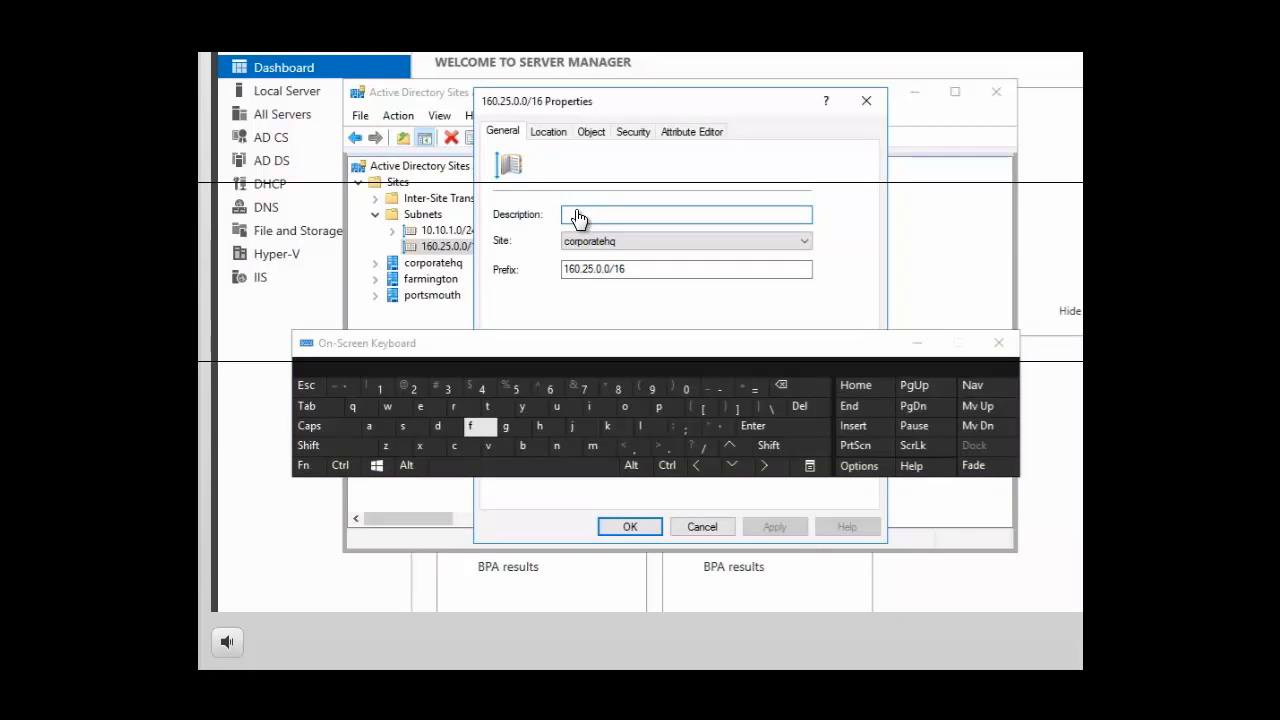
click(453, 446)
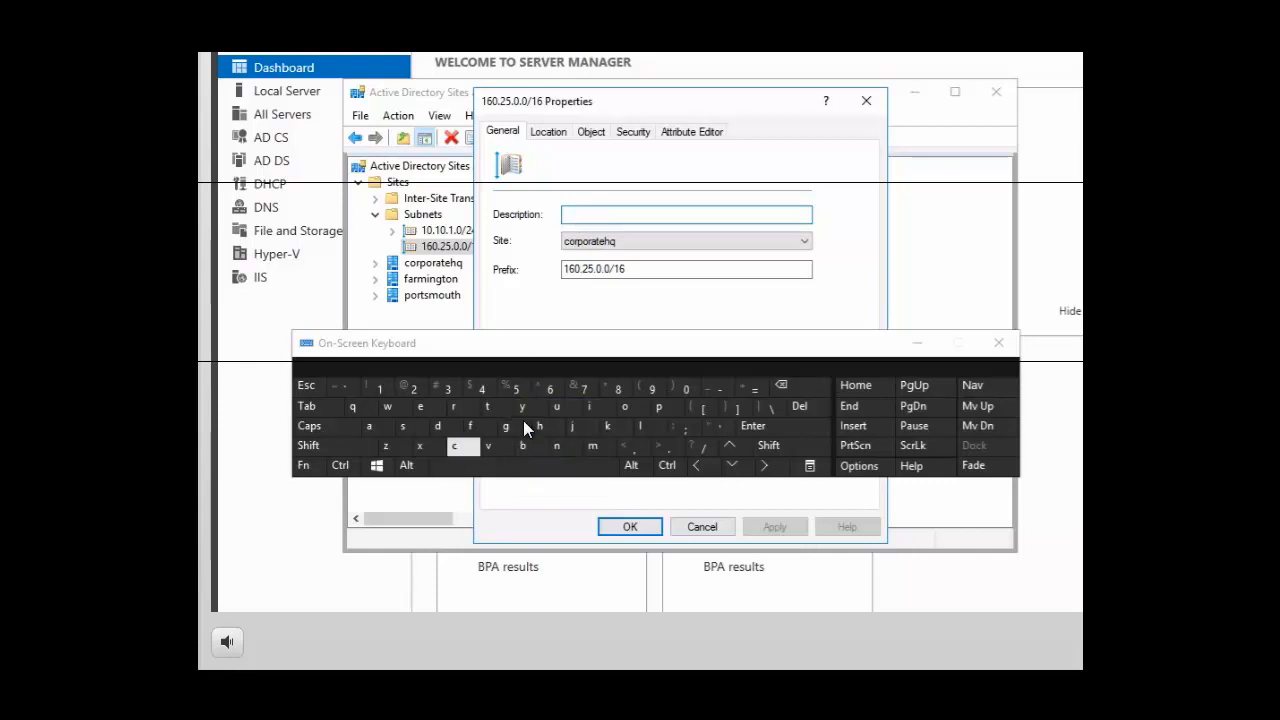
click(627, 408)
click(460, 409)
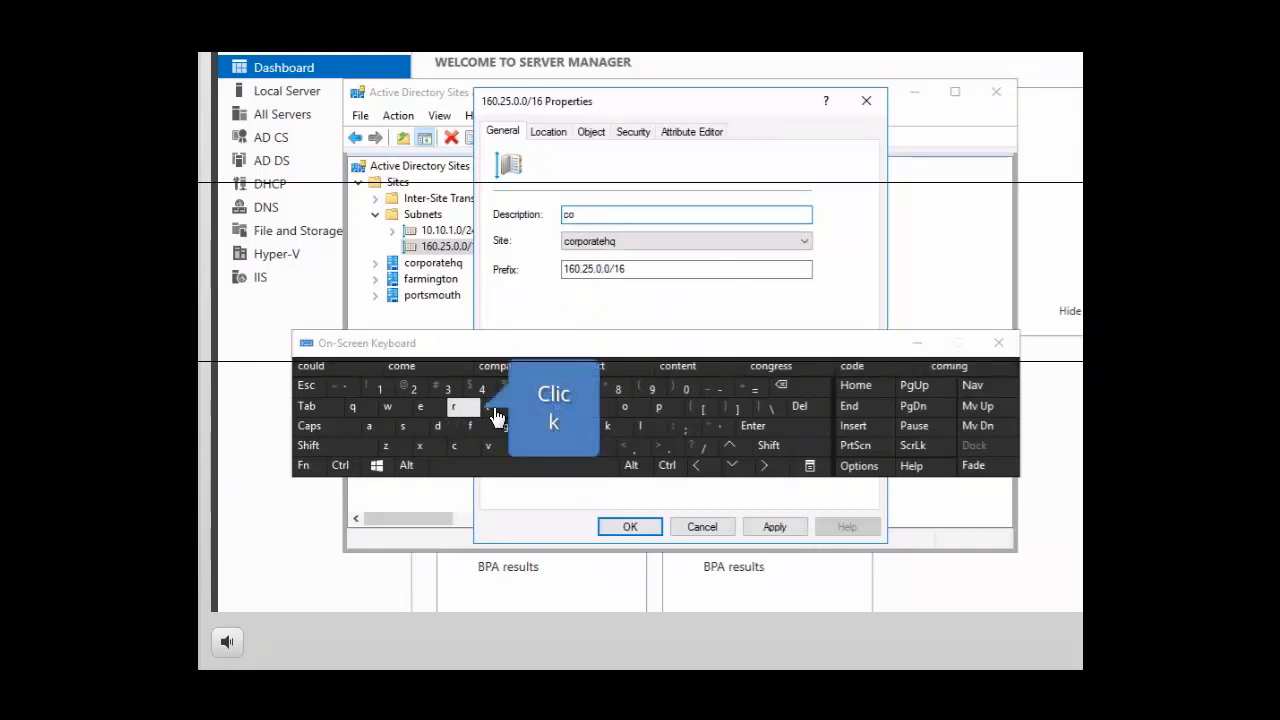
click(660, 410)
click(625, 408)
click(455, 406)
click(370, 426)
click(487, 408)
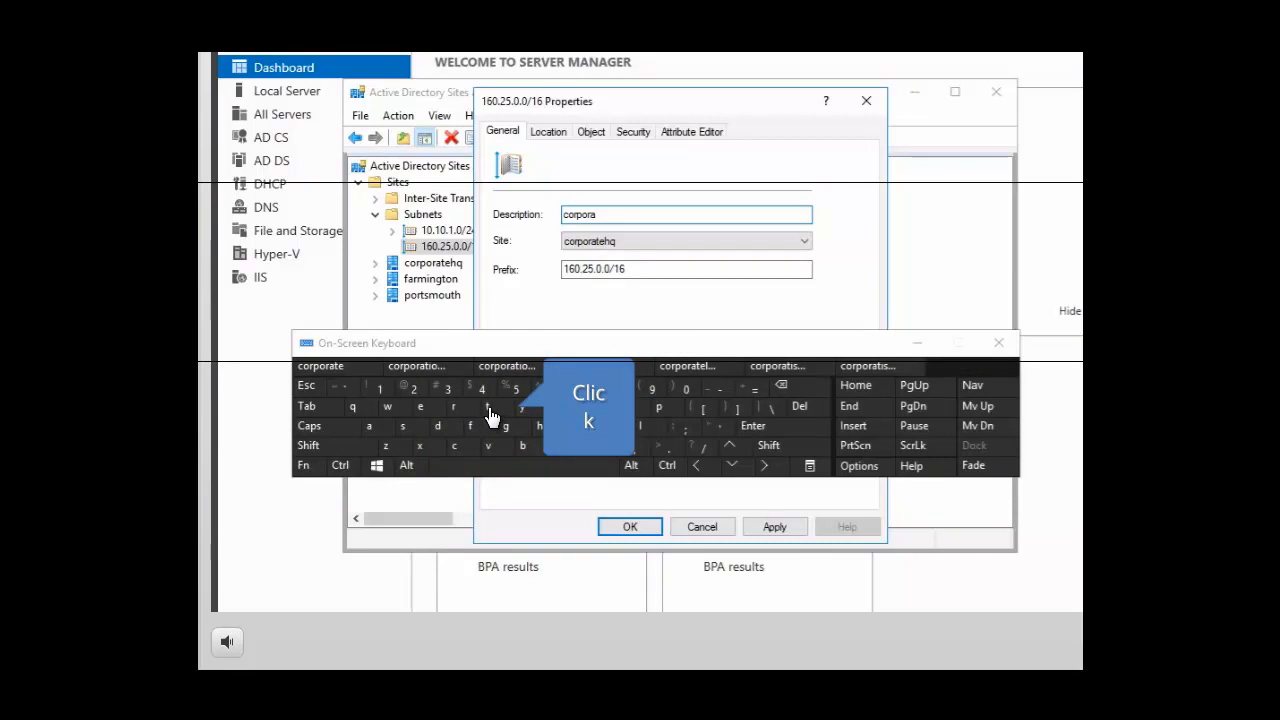
click(420, 406)
click(539, 426)
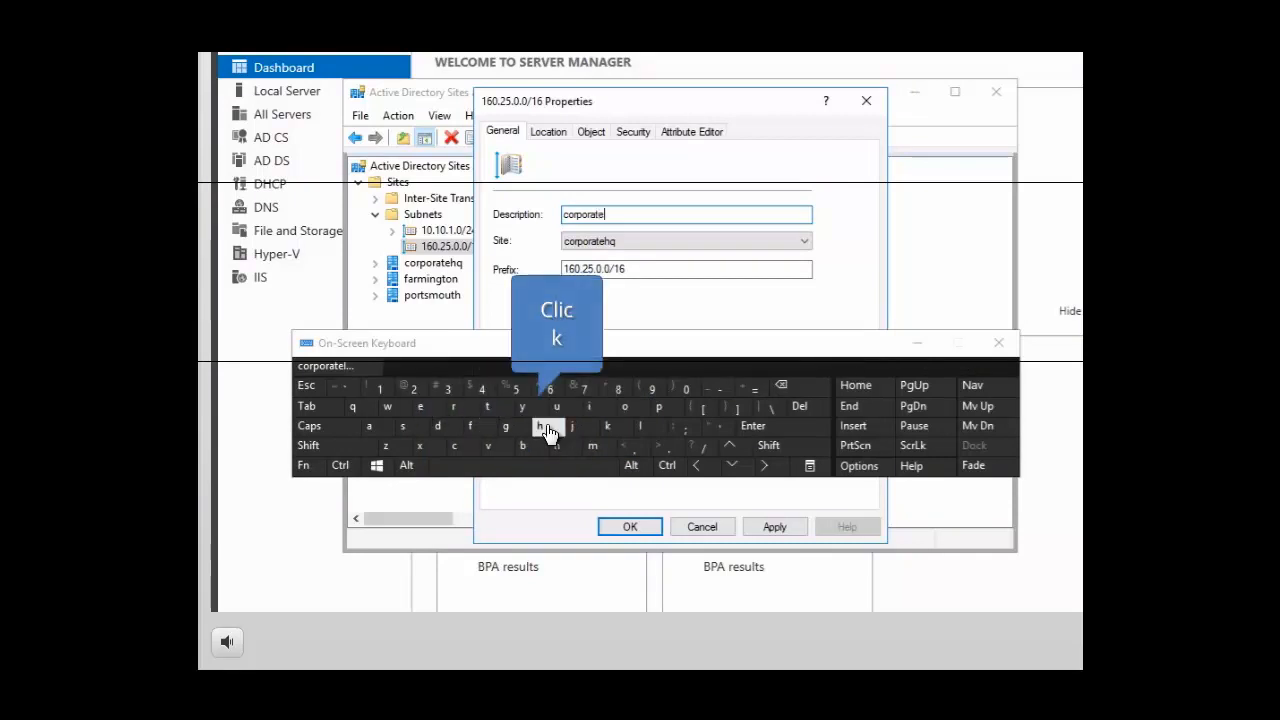
click(362, 409)
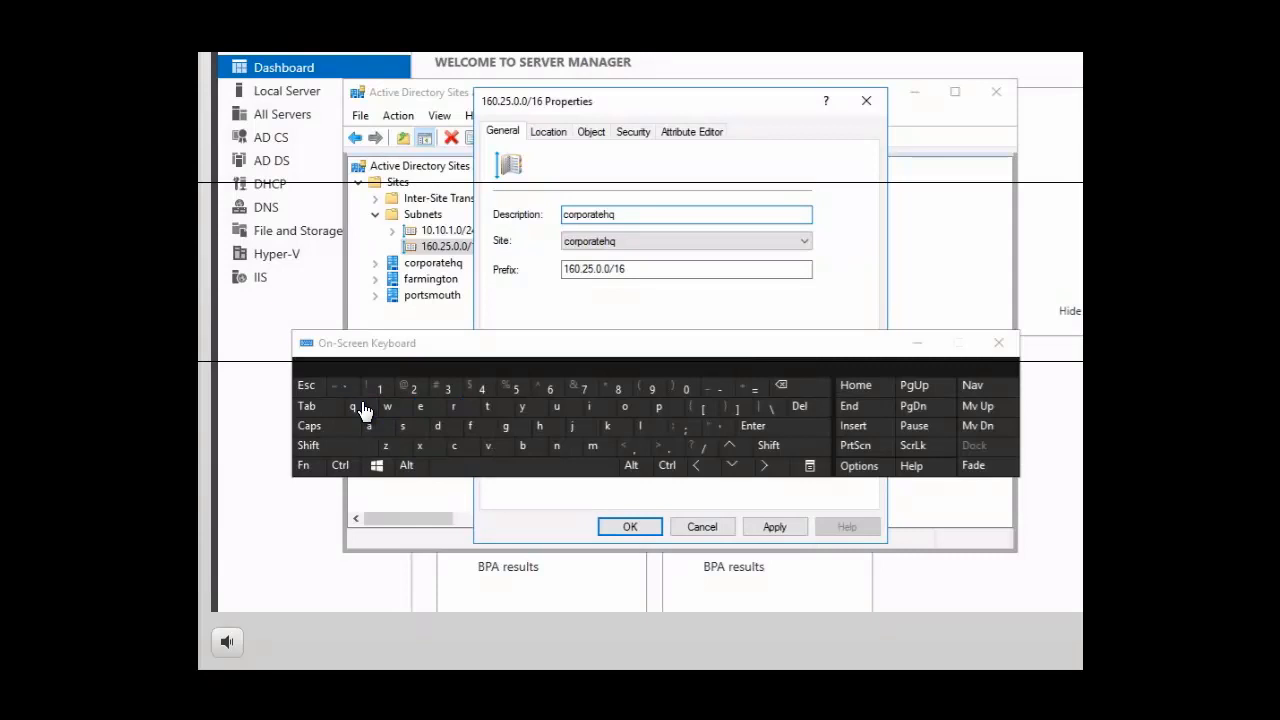
click(630, 527)
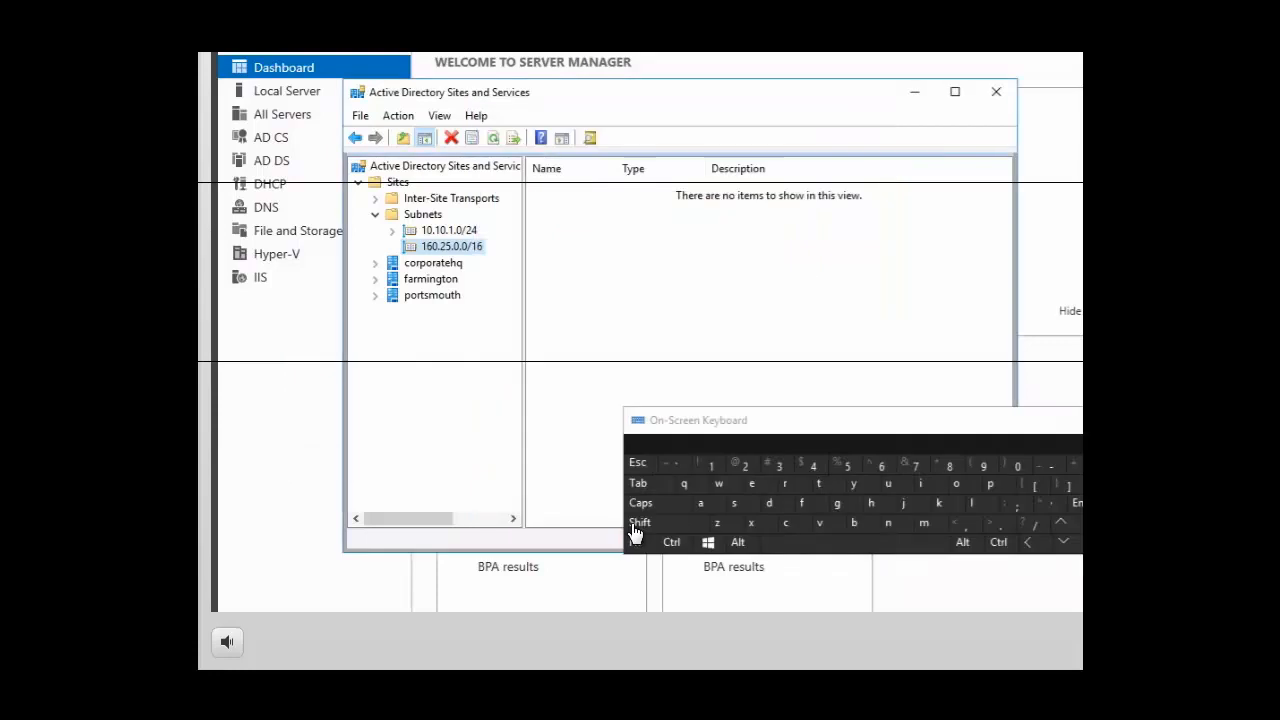
Create a new subnet object in the Subnets container with the prefix 176.33.0.0/16 and associate it with the portsmouth site
right_click(419, 221)
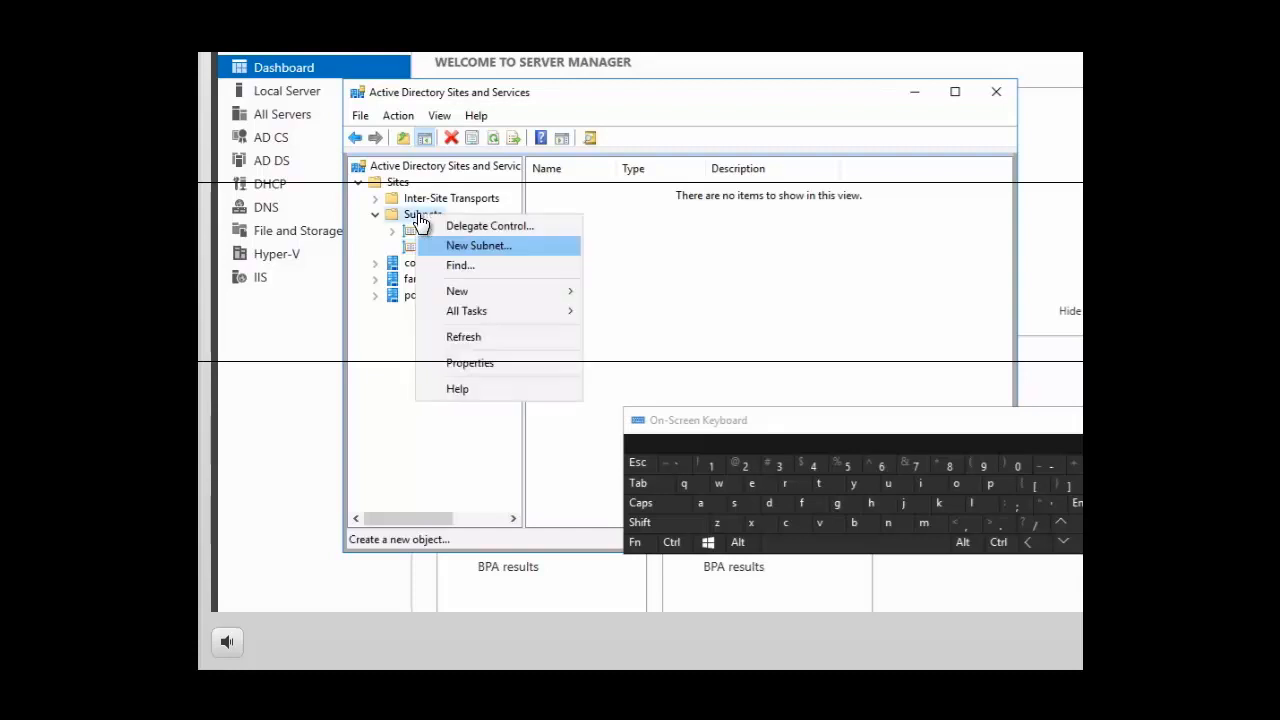
click(480, 248)
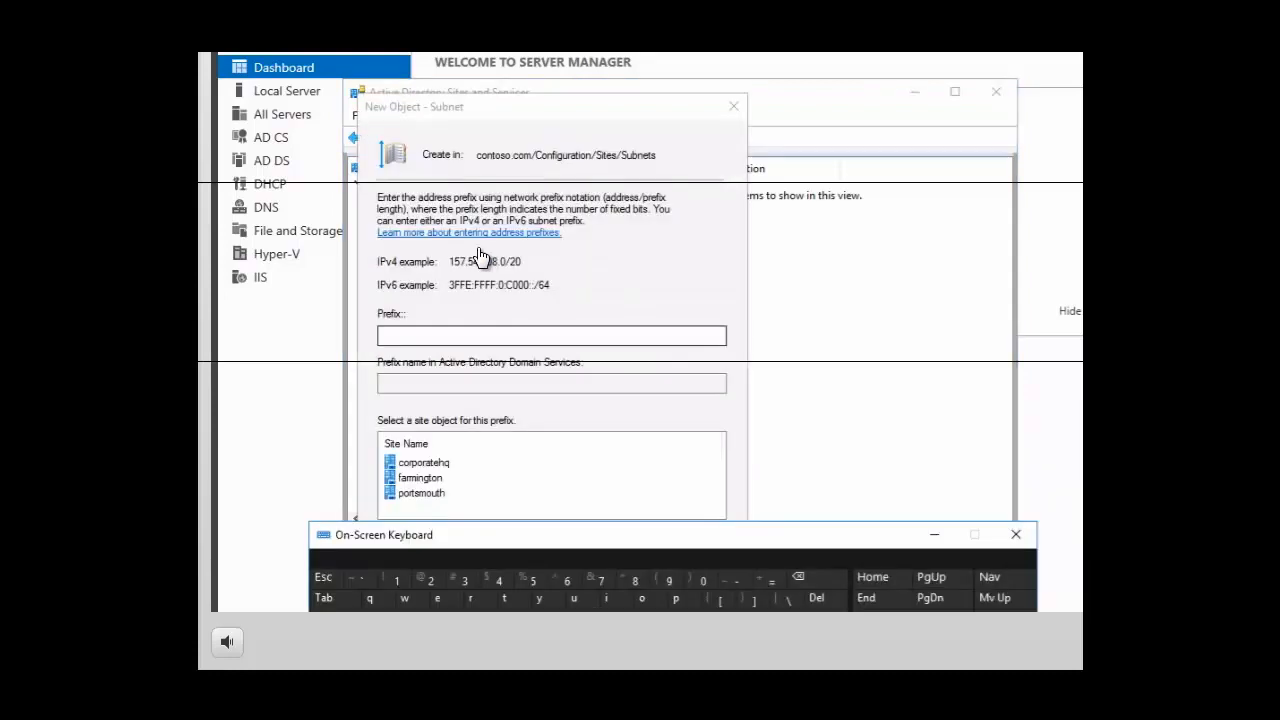
click(396, 343)
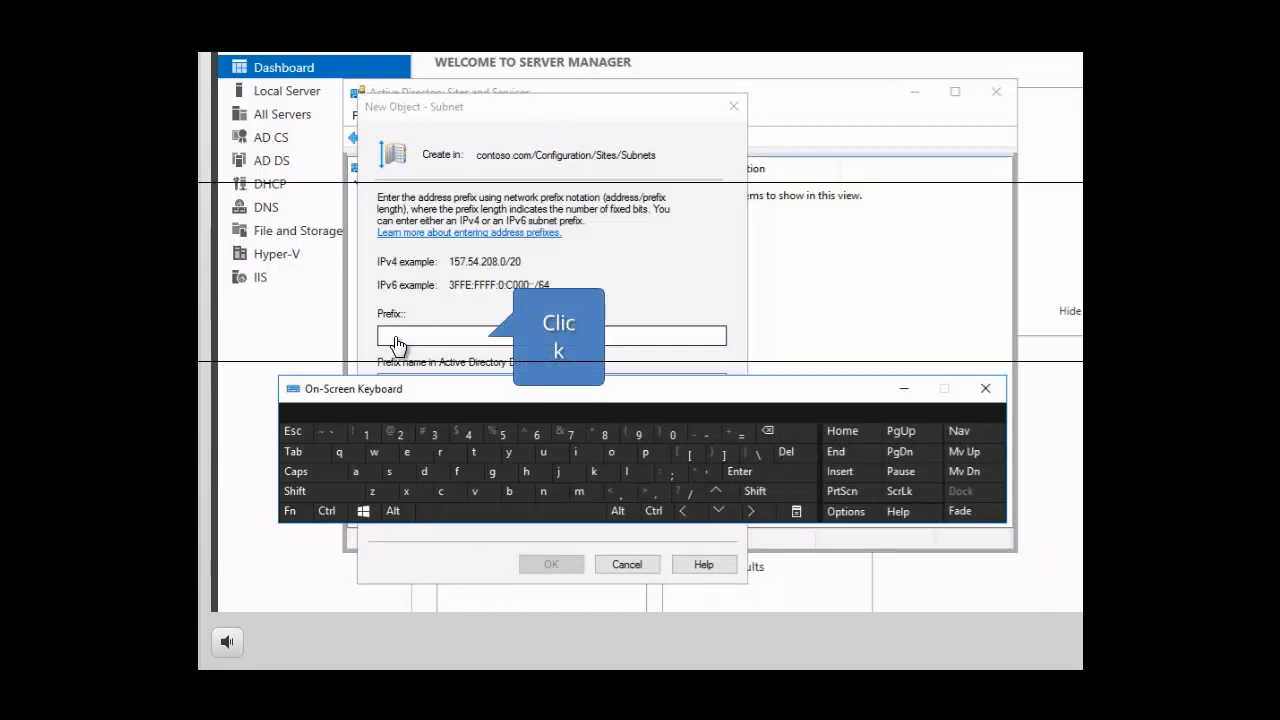
click(396, 343)
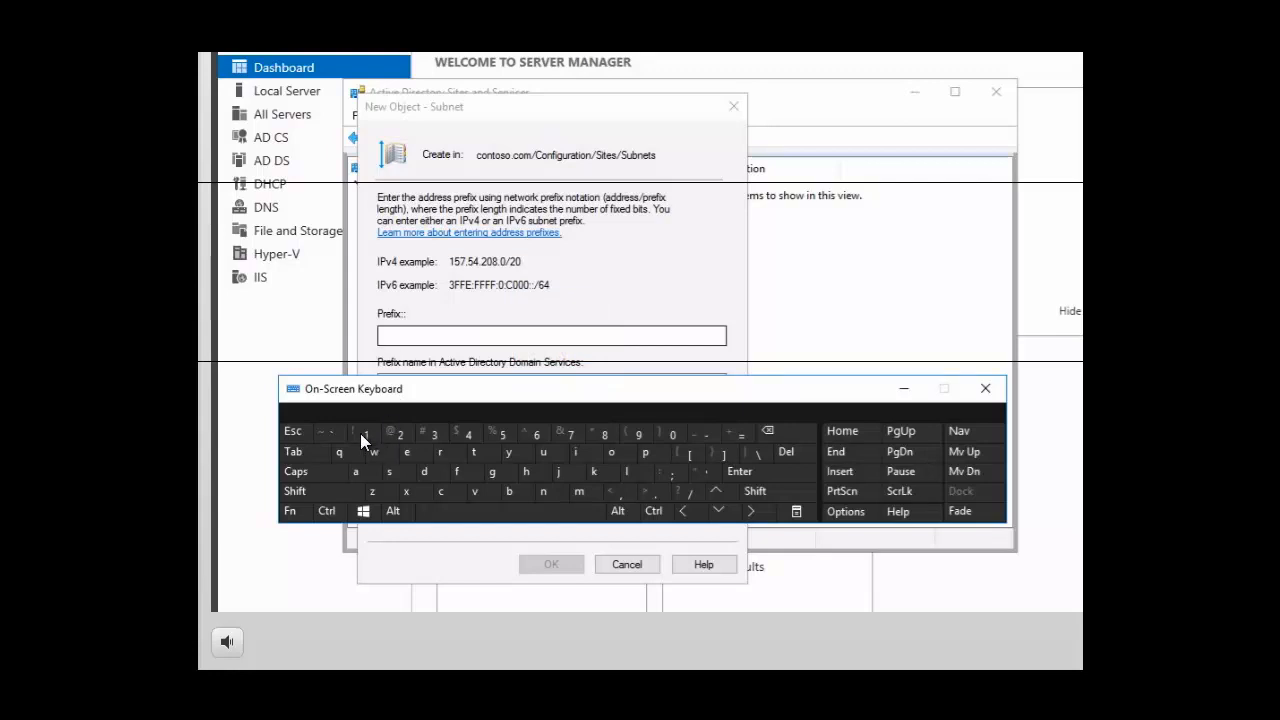
click(408, 346)
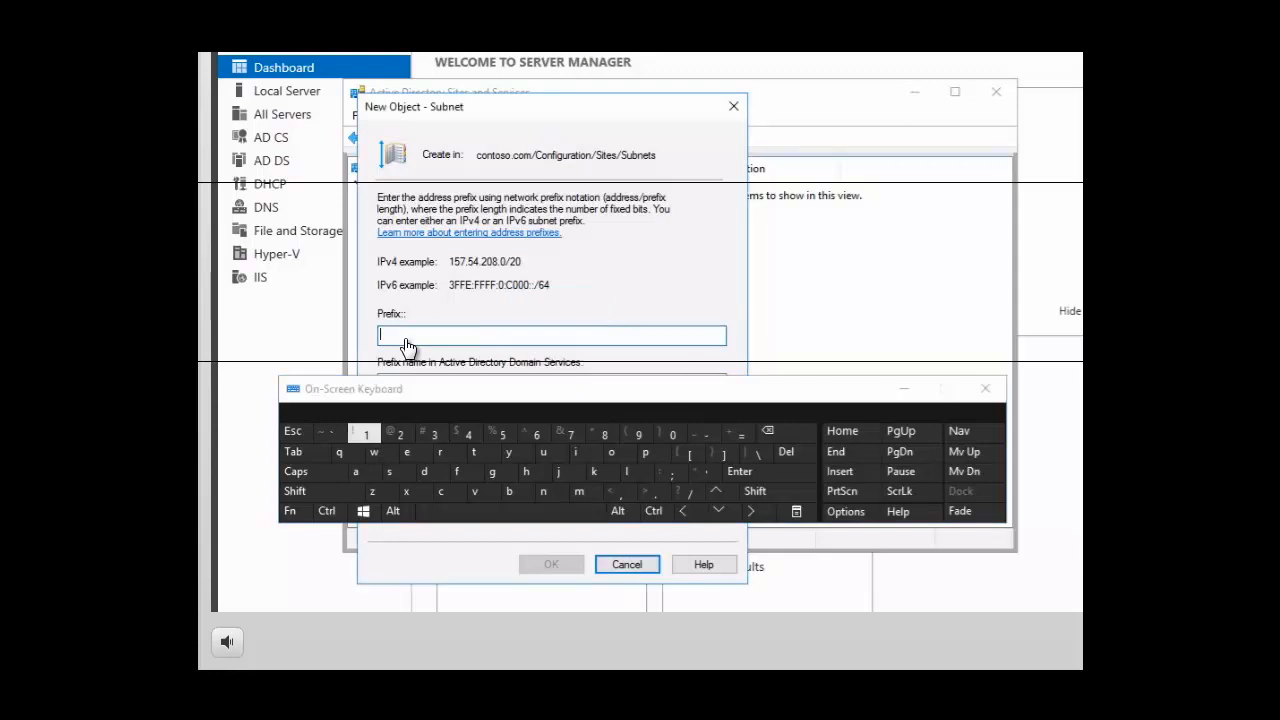
text(1)
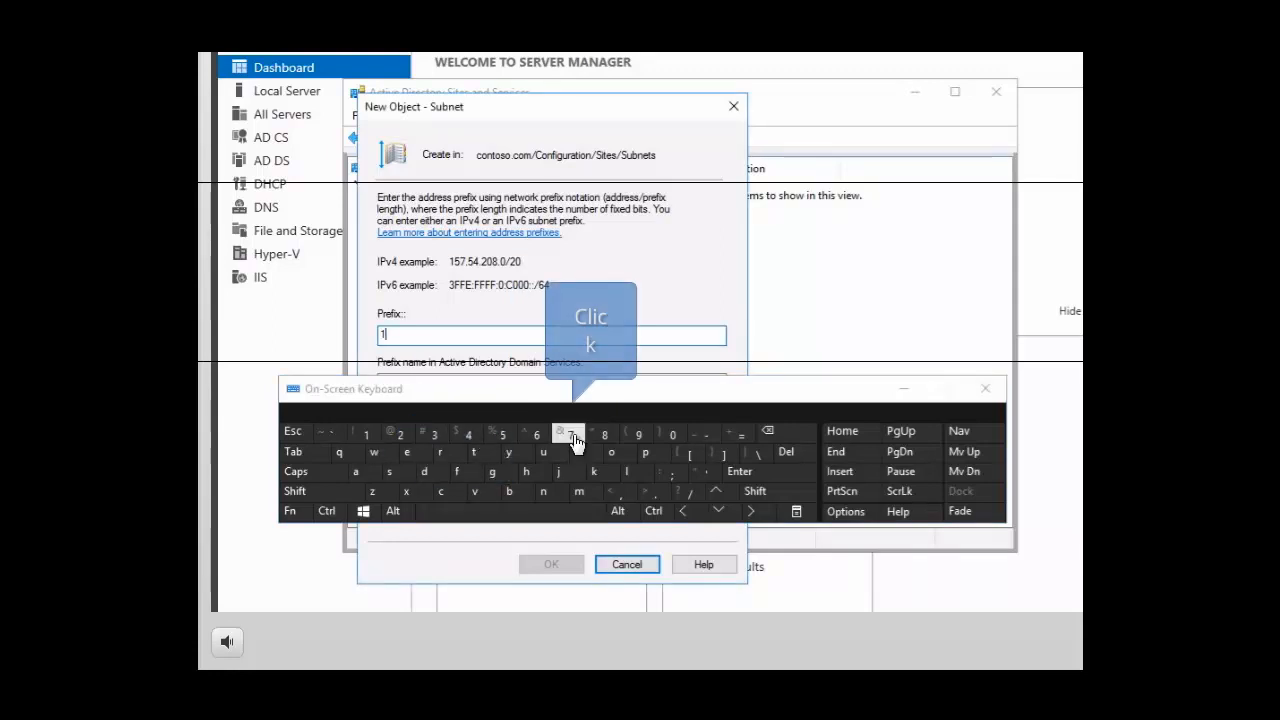
text(76)
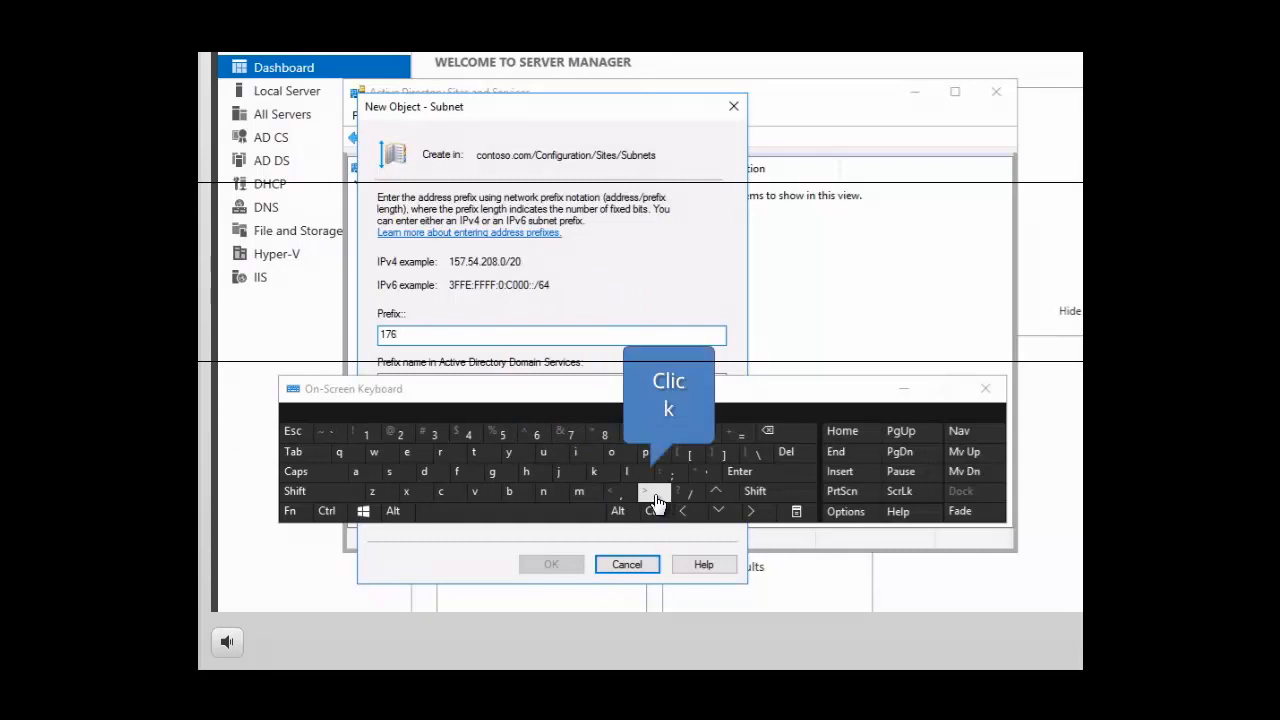
text(.)
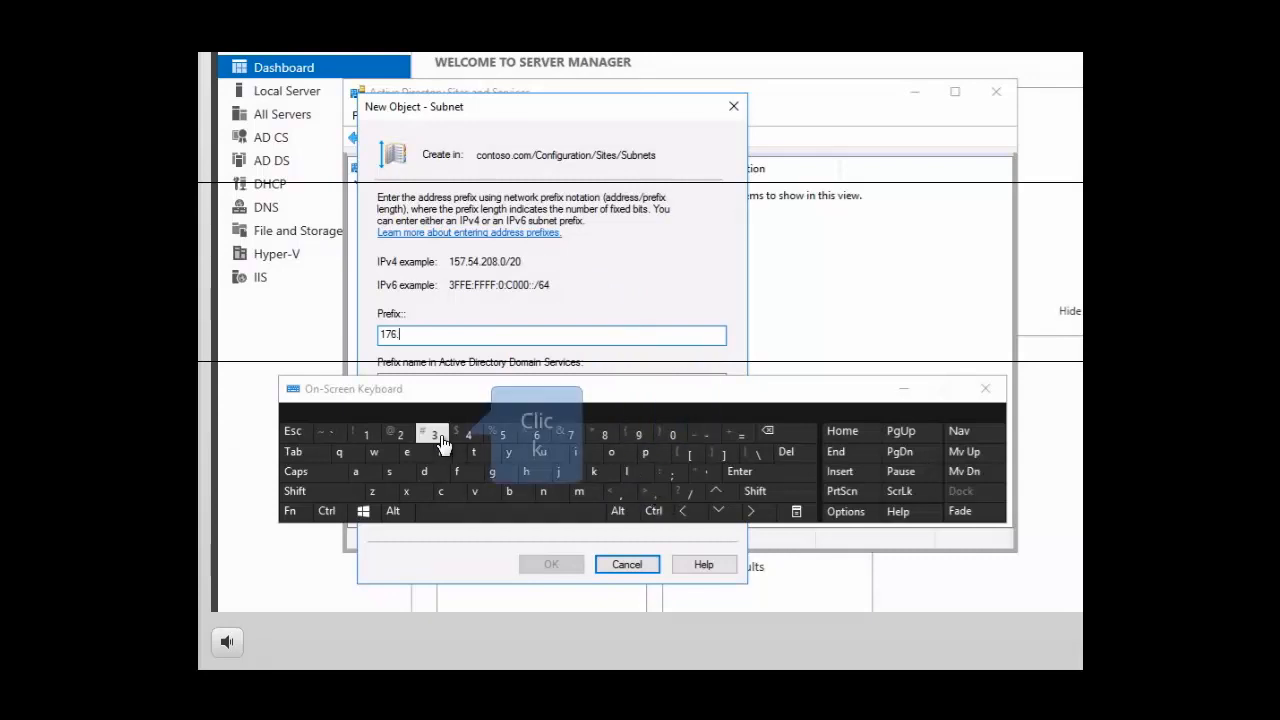
text(3)
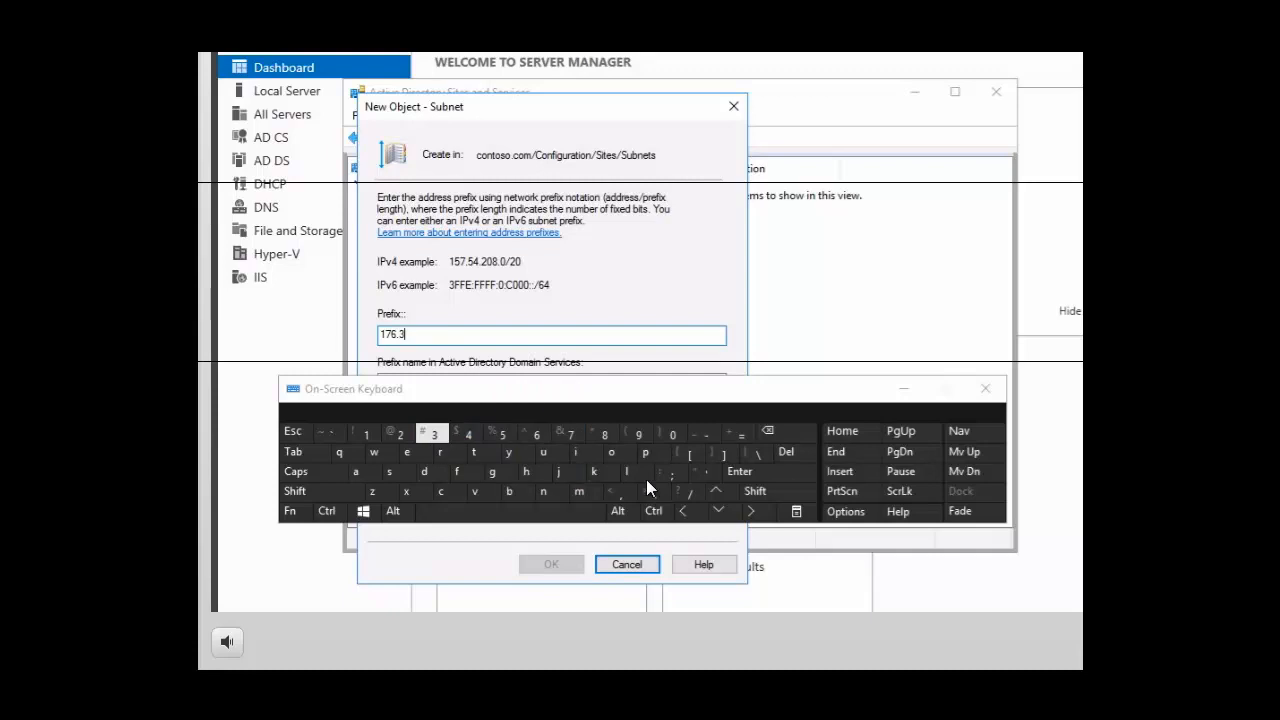
text(3)
click(659, 500)
click(672, 436)
click(665, 490)
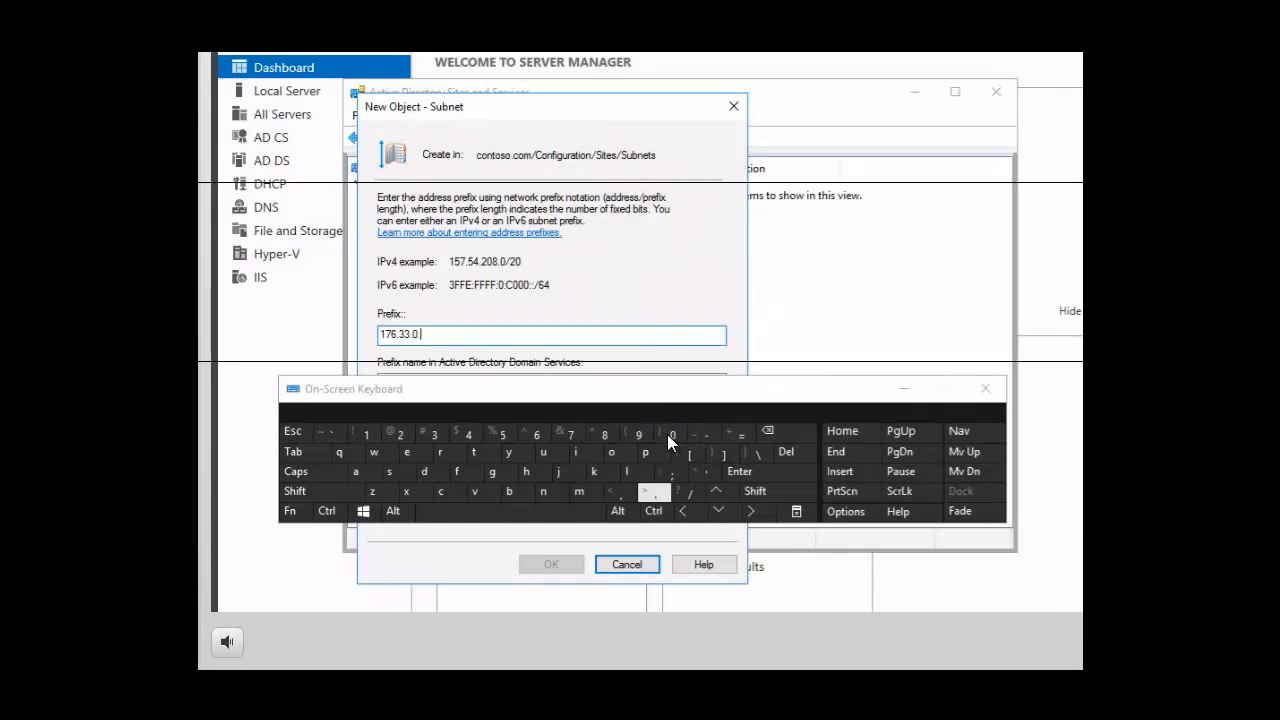
click(672, 437)
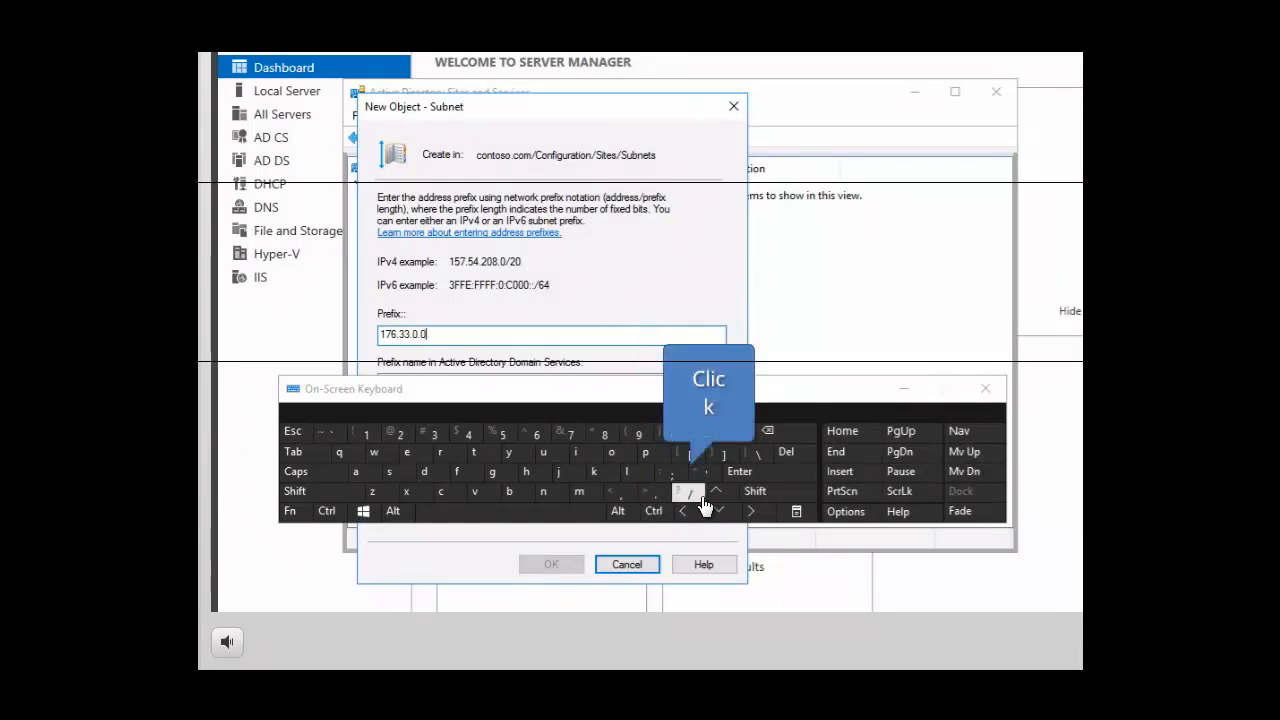
click(691, 496)
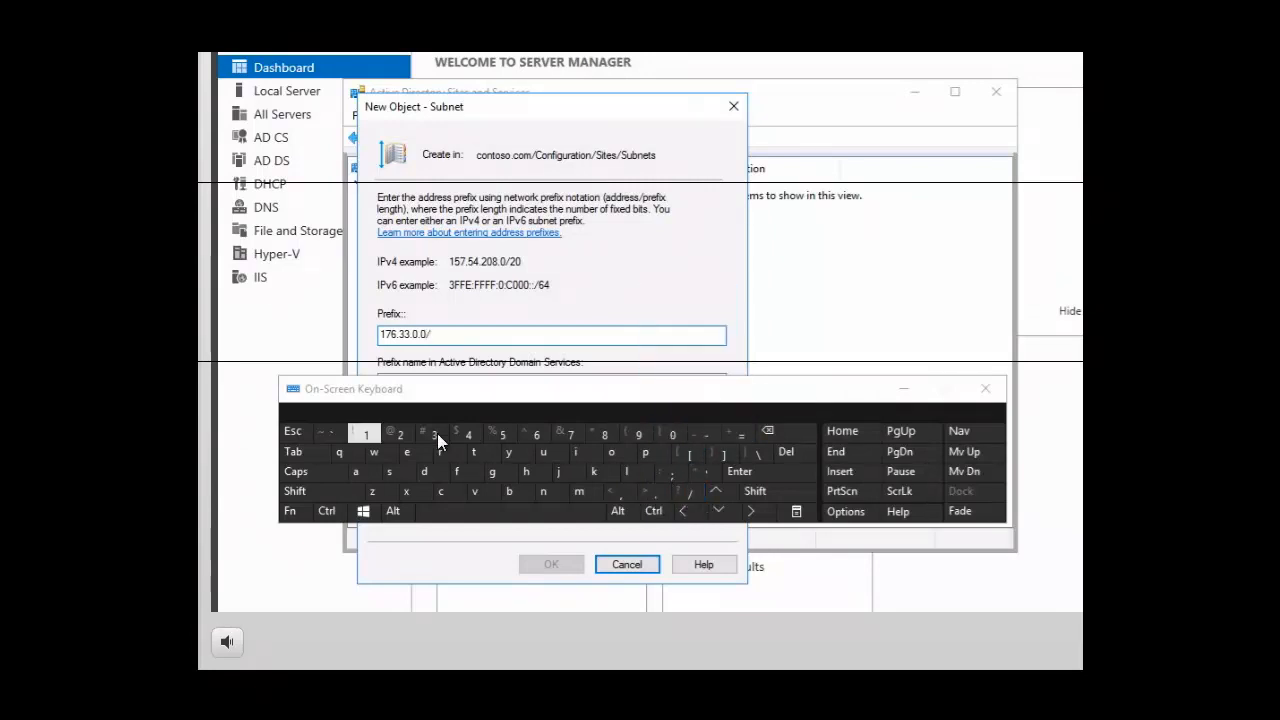
click(370, 438)
click(538, 438)
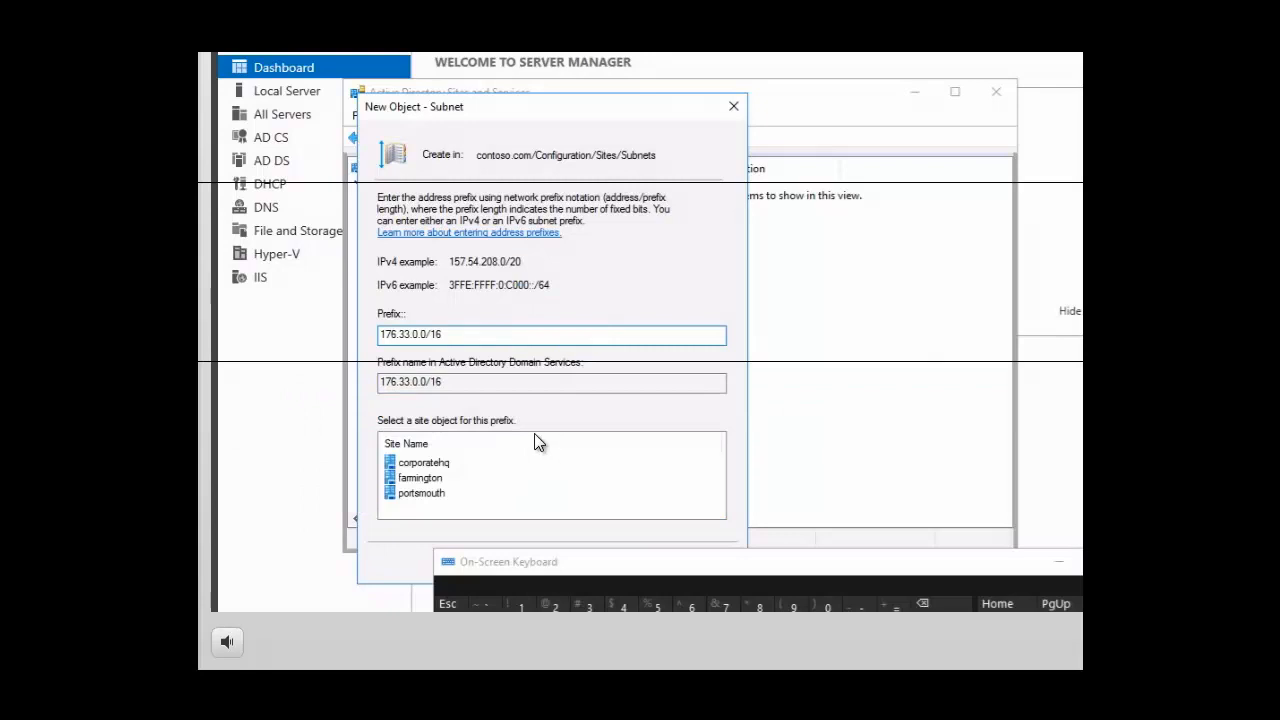
click(424, 500)
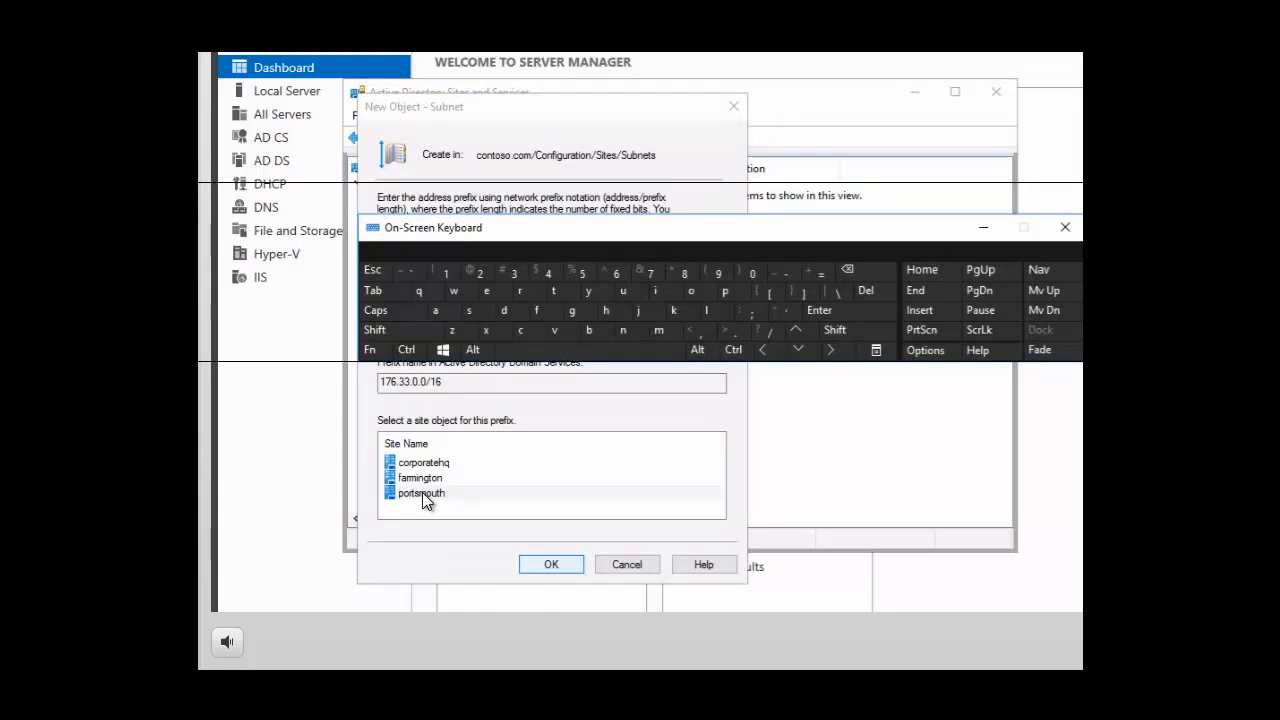
click(551, 565)
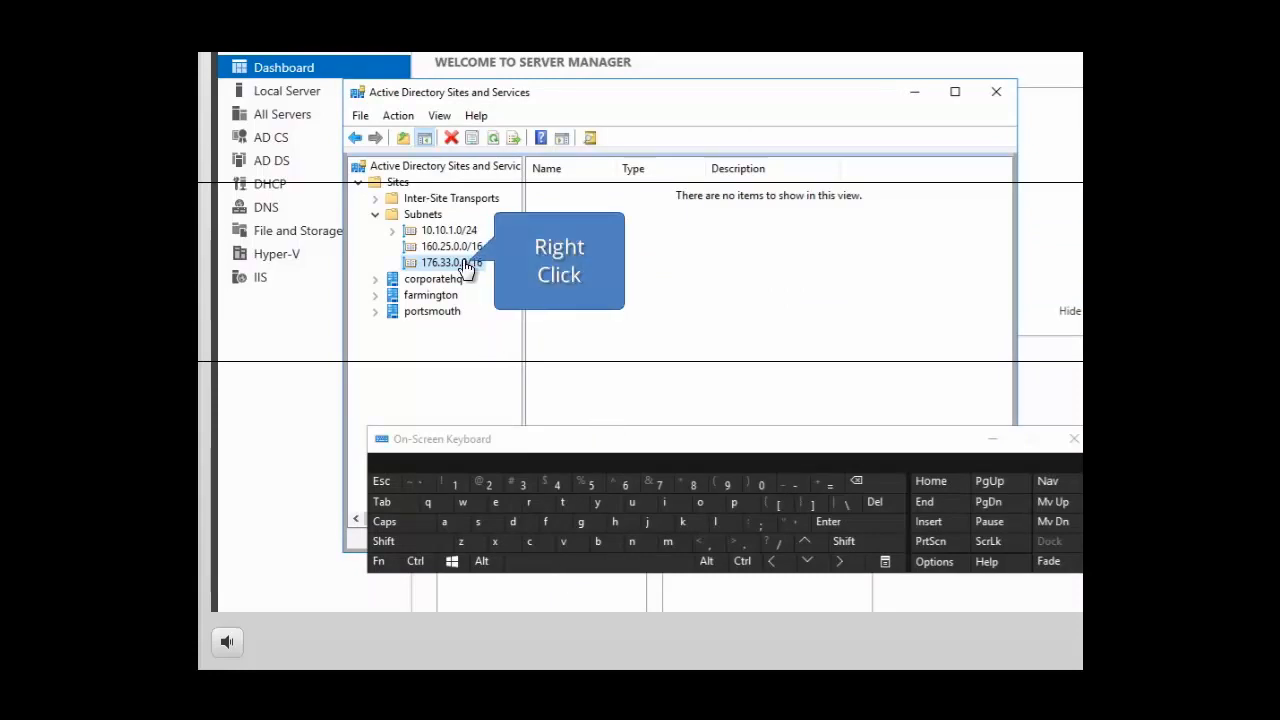
Save the description "portsmouth 100mb switched lan" in the 176.33.0.0/16 subnet's properties and list the contents of the Subnets container
click(543, 466)
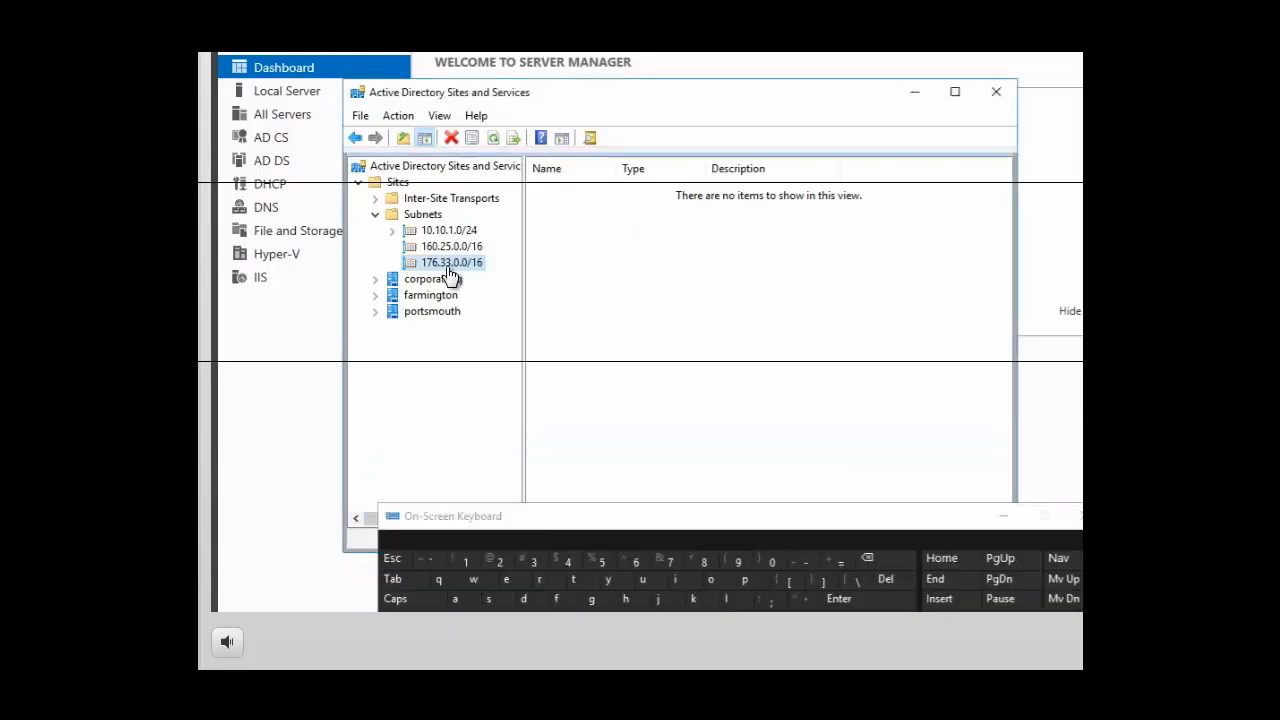
right_click(462, 264)
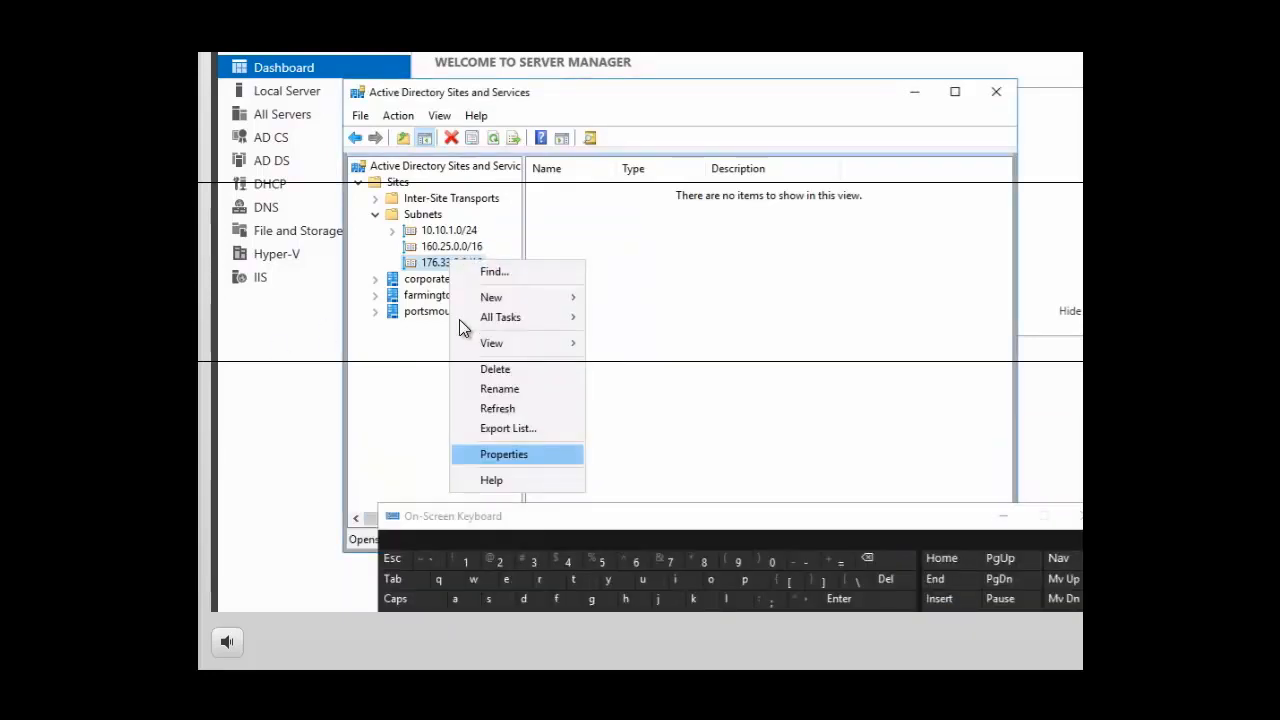
click(498, 456)
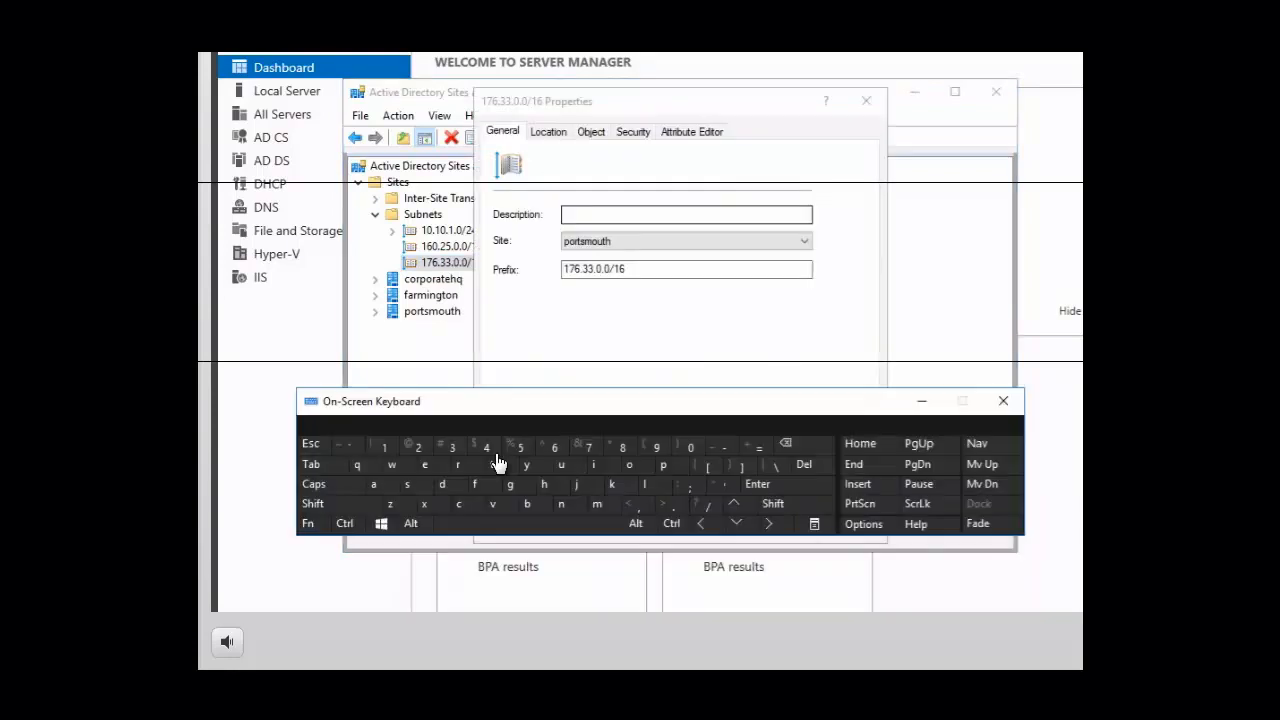
click(585, 218)
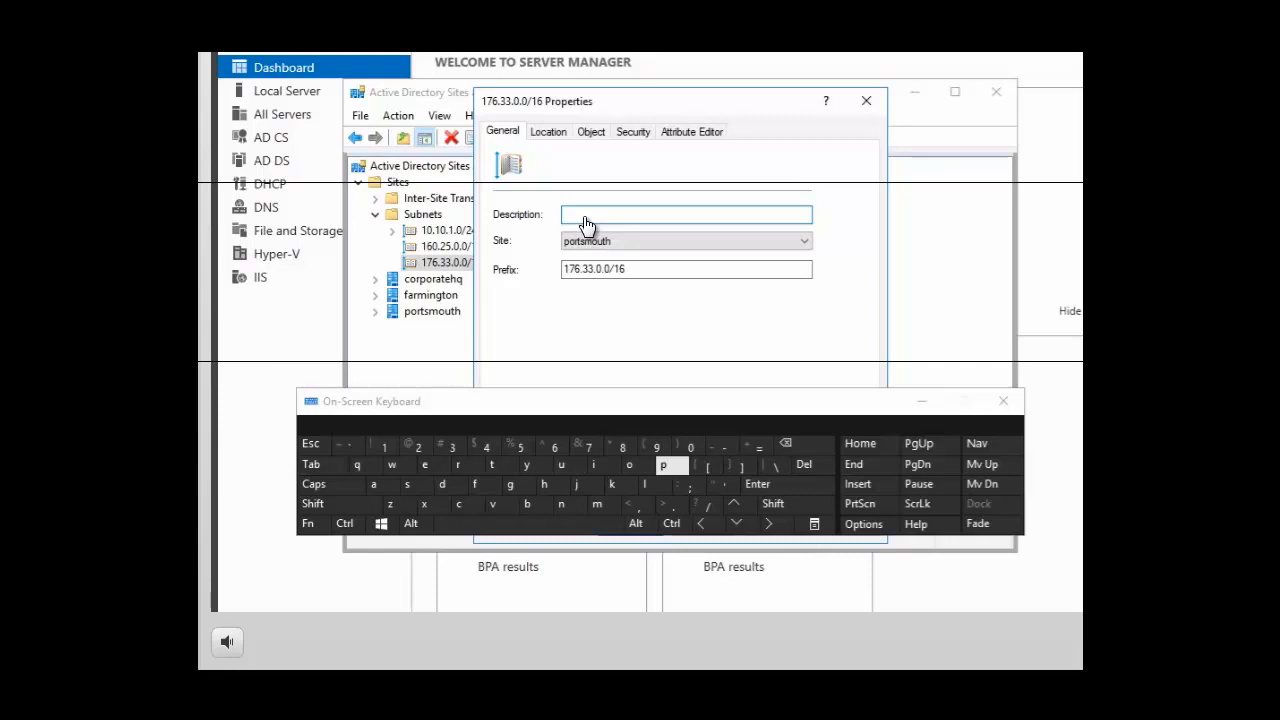
click(677, 467)
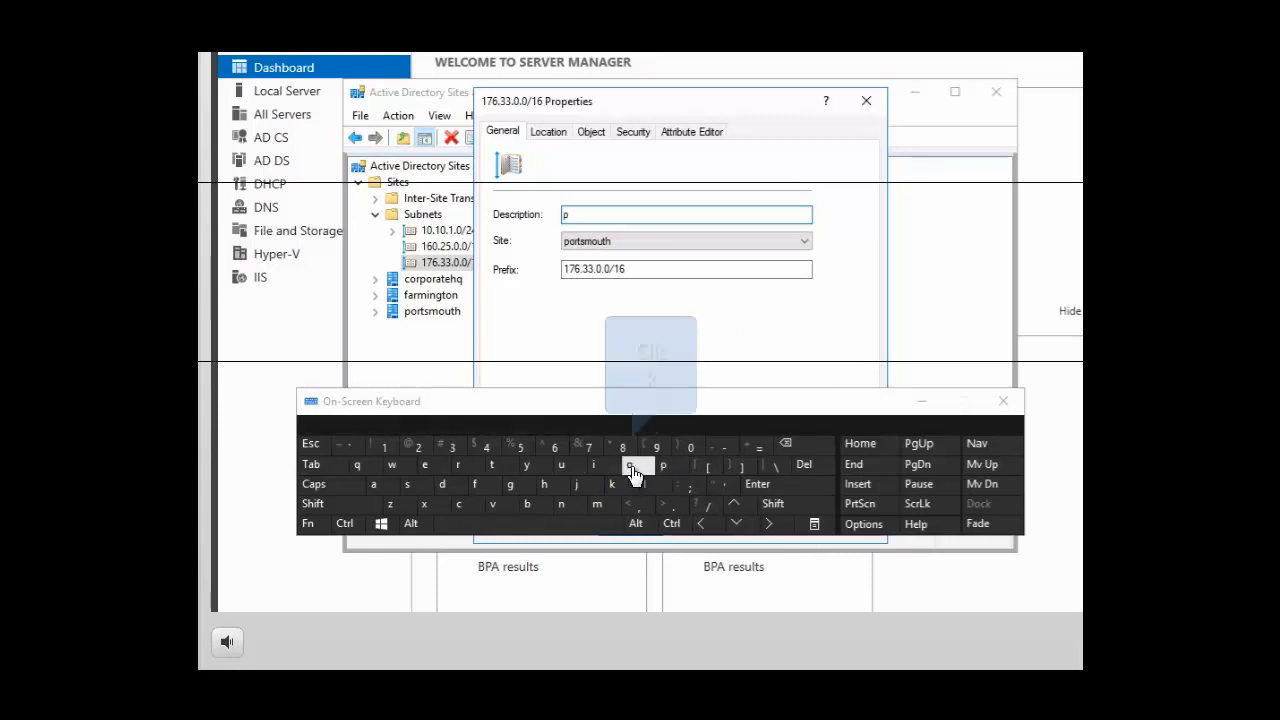
click(633, 468)
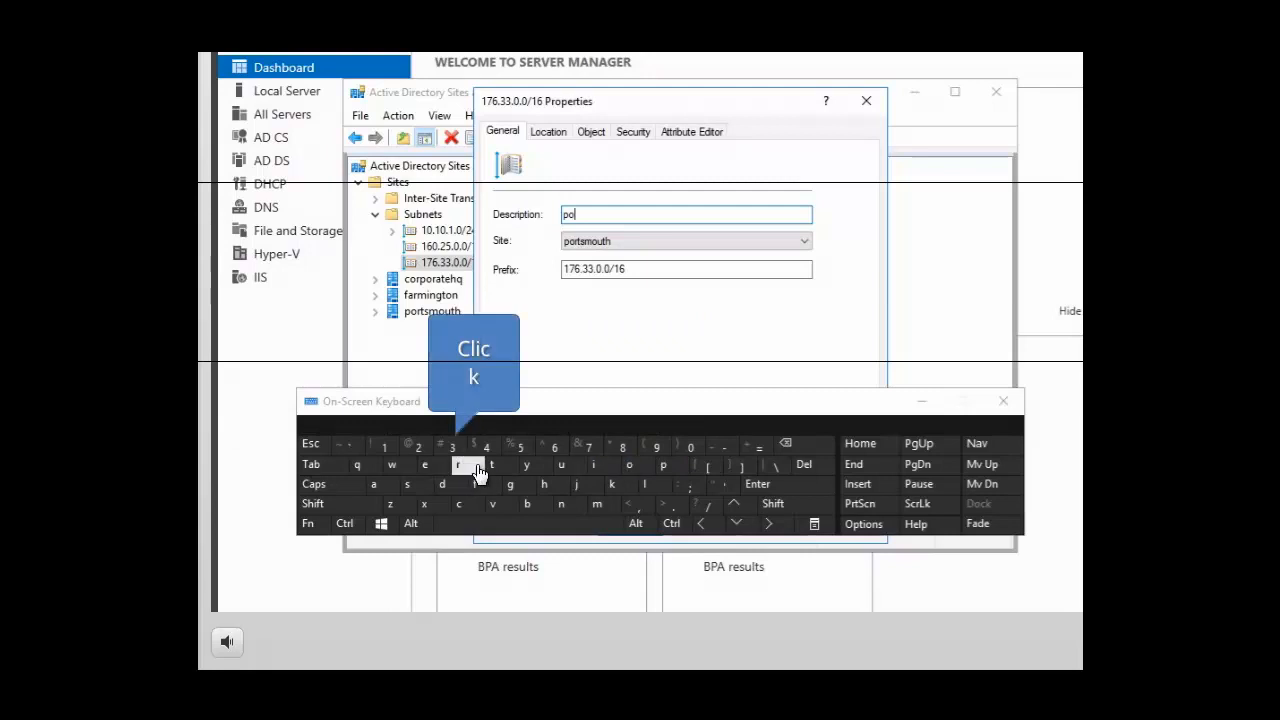
click(458, 467)
click(489, 466)
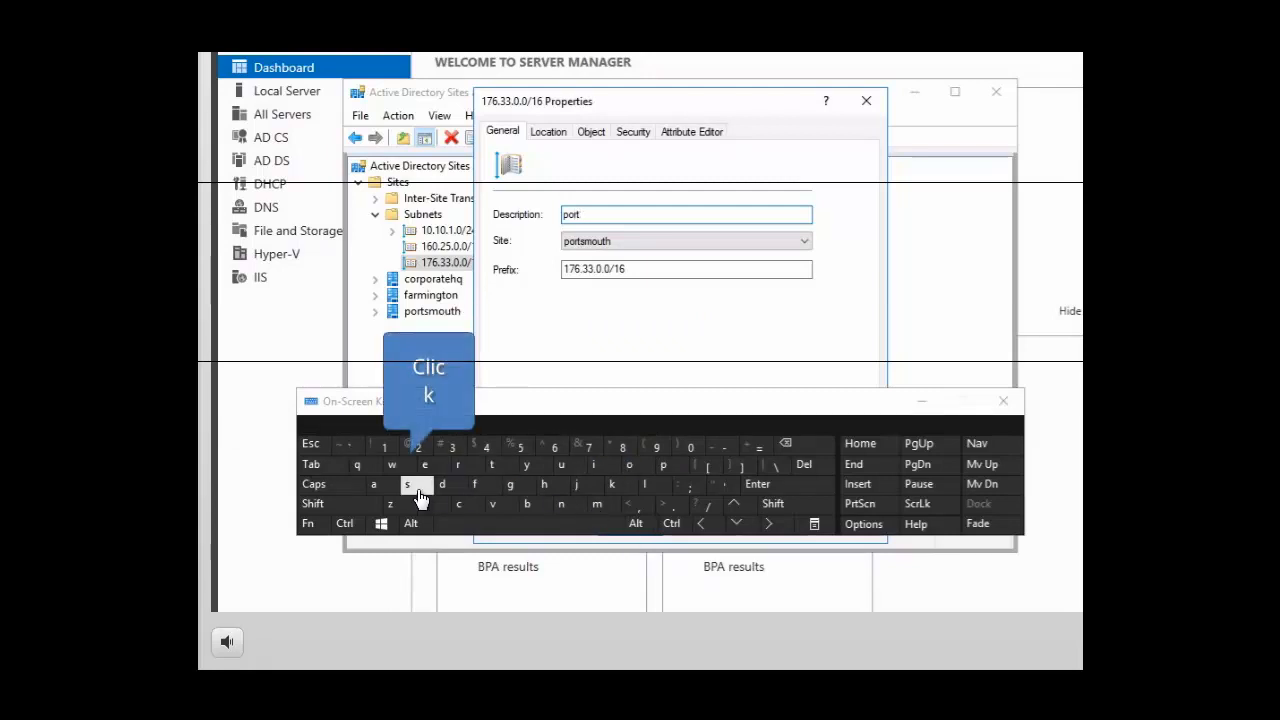
click(599, 506)
click(636, 470)
click(561, 464)
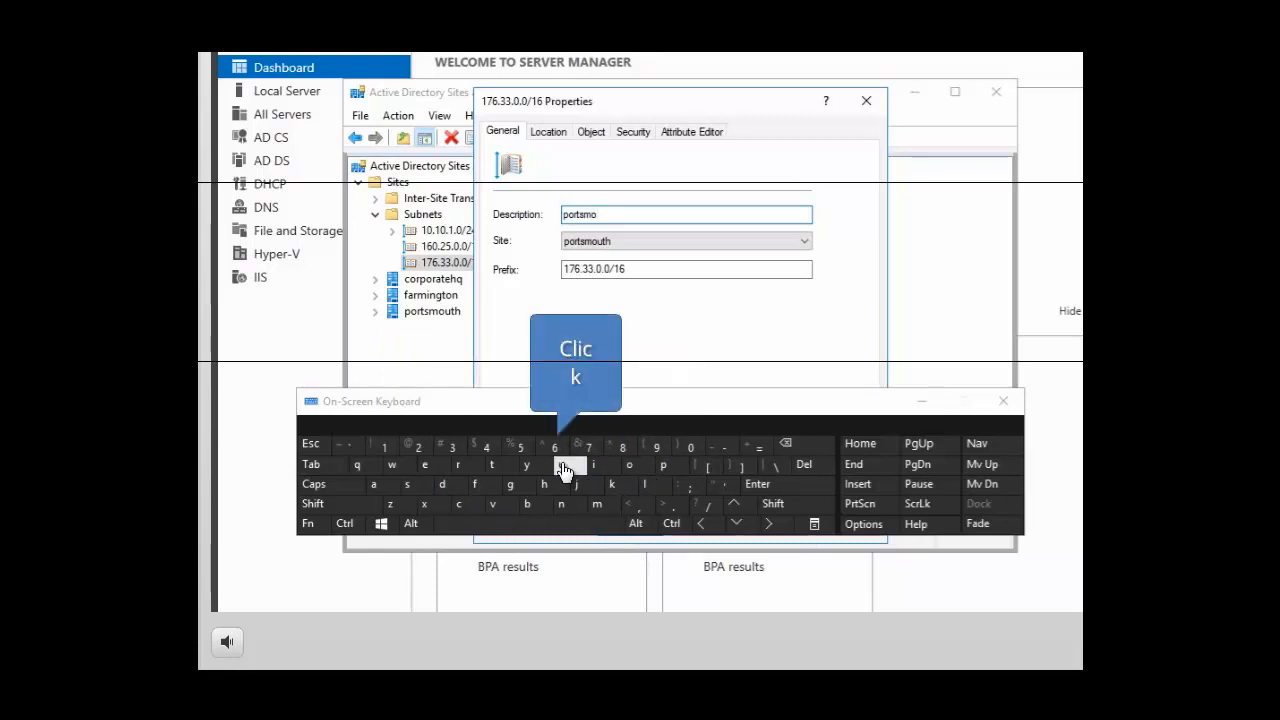
click(491, 465)
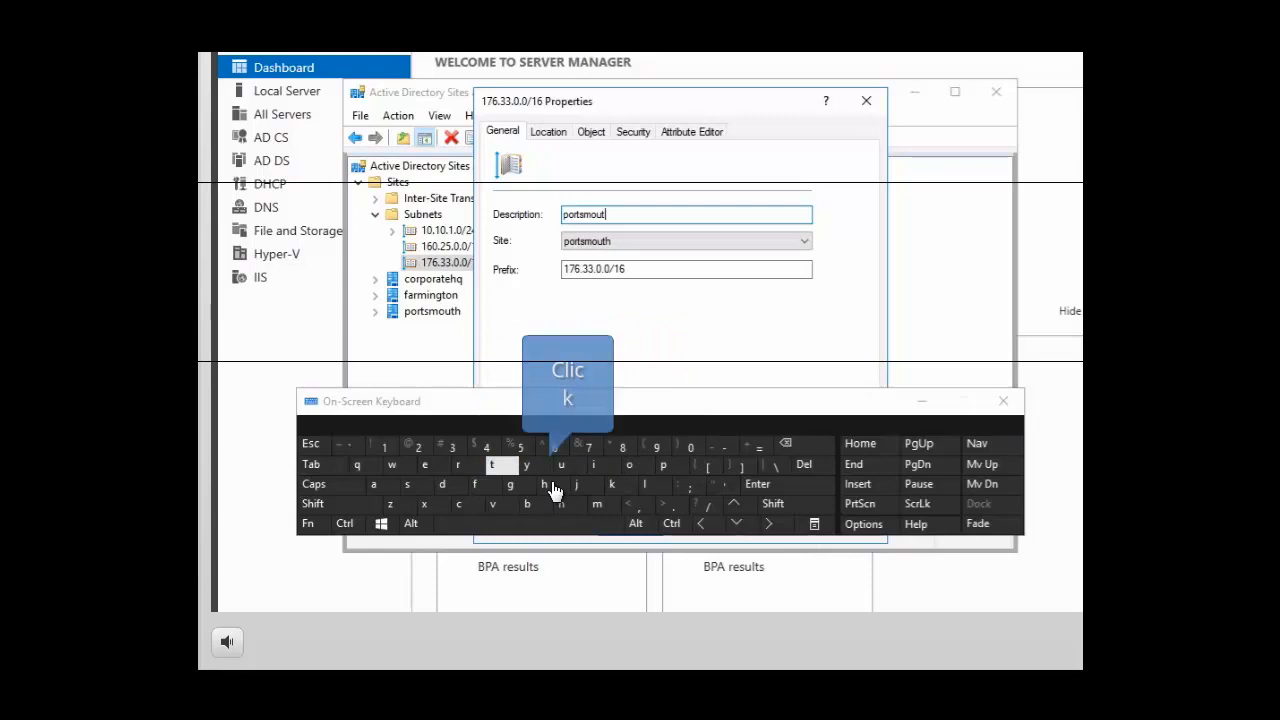
click(548, 488)
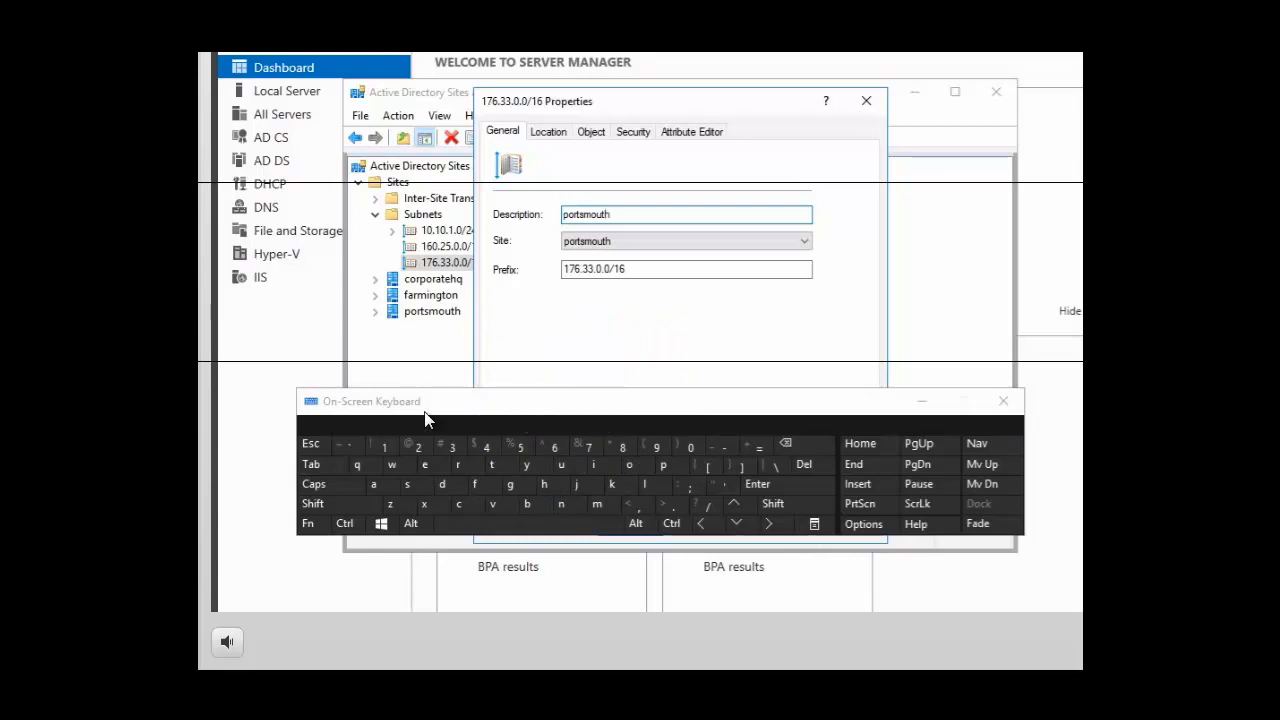
click(569, 527)
click(385, 451)
click(689, 448)
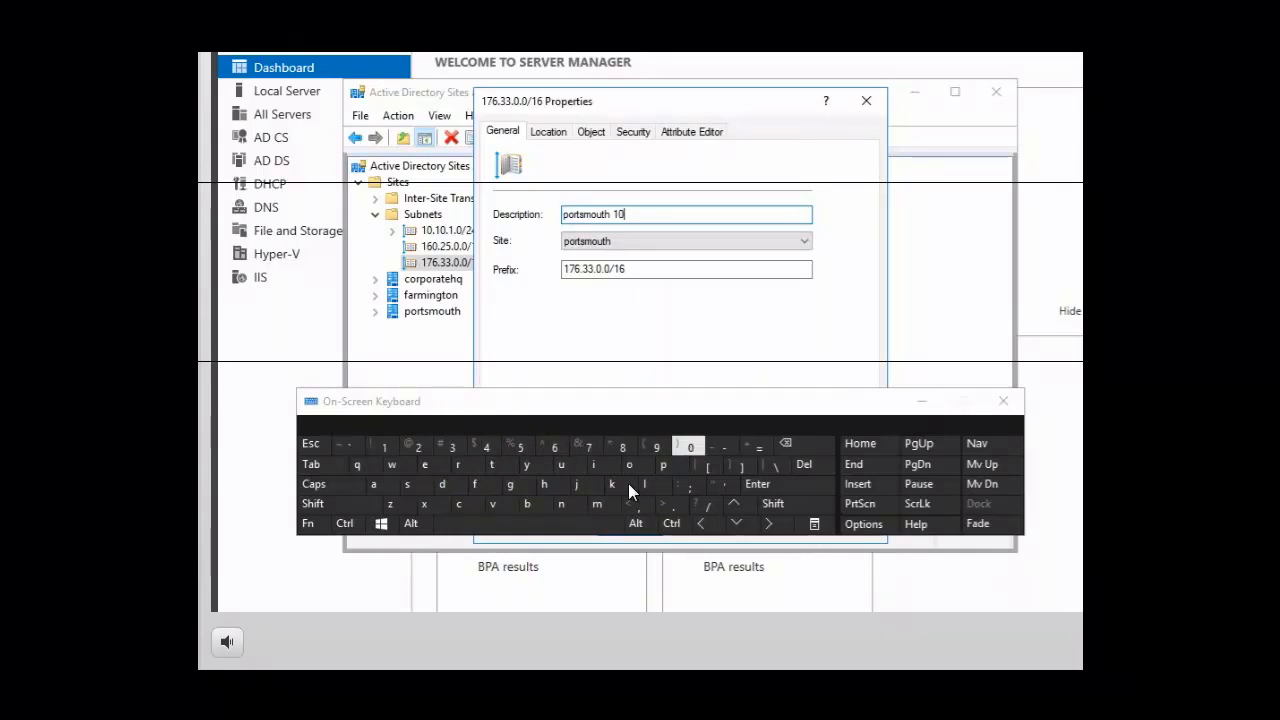
click(690, 447)
click(597, 506)
click(530, 506)
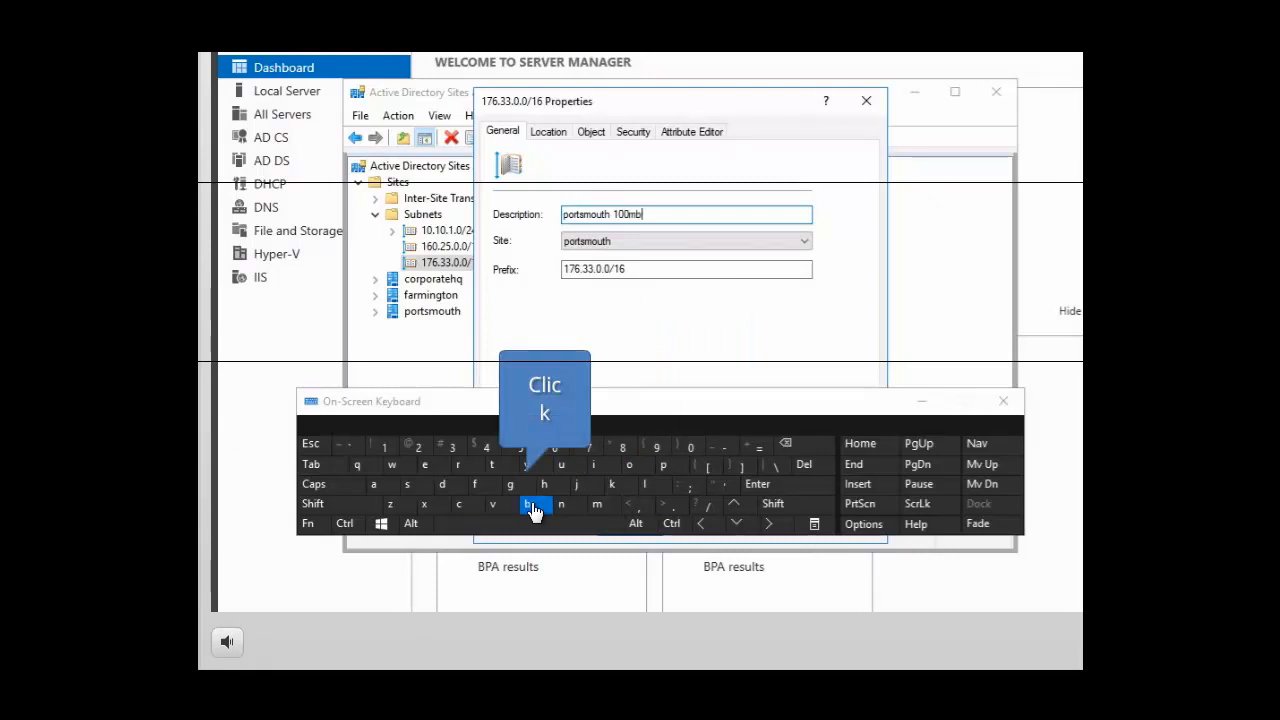
click(537, 525)
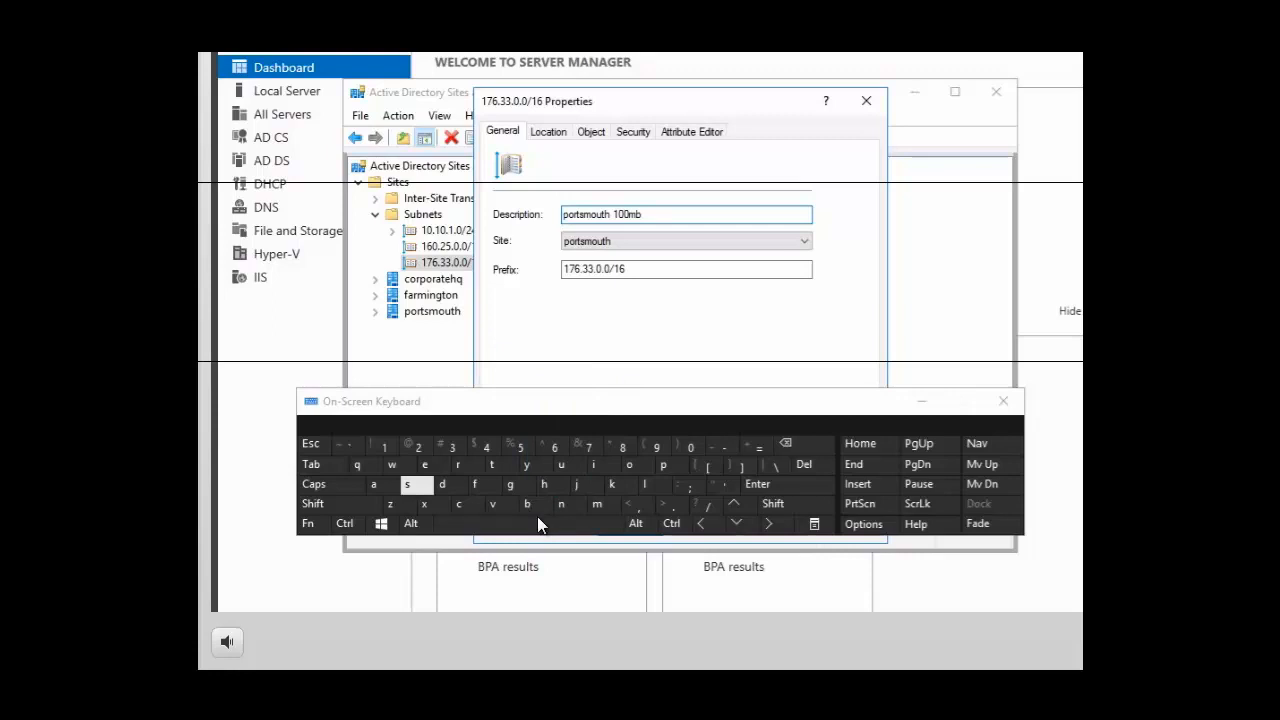
click(408, 488)
click(409, 488)
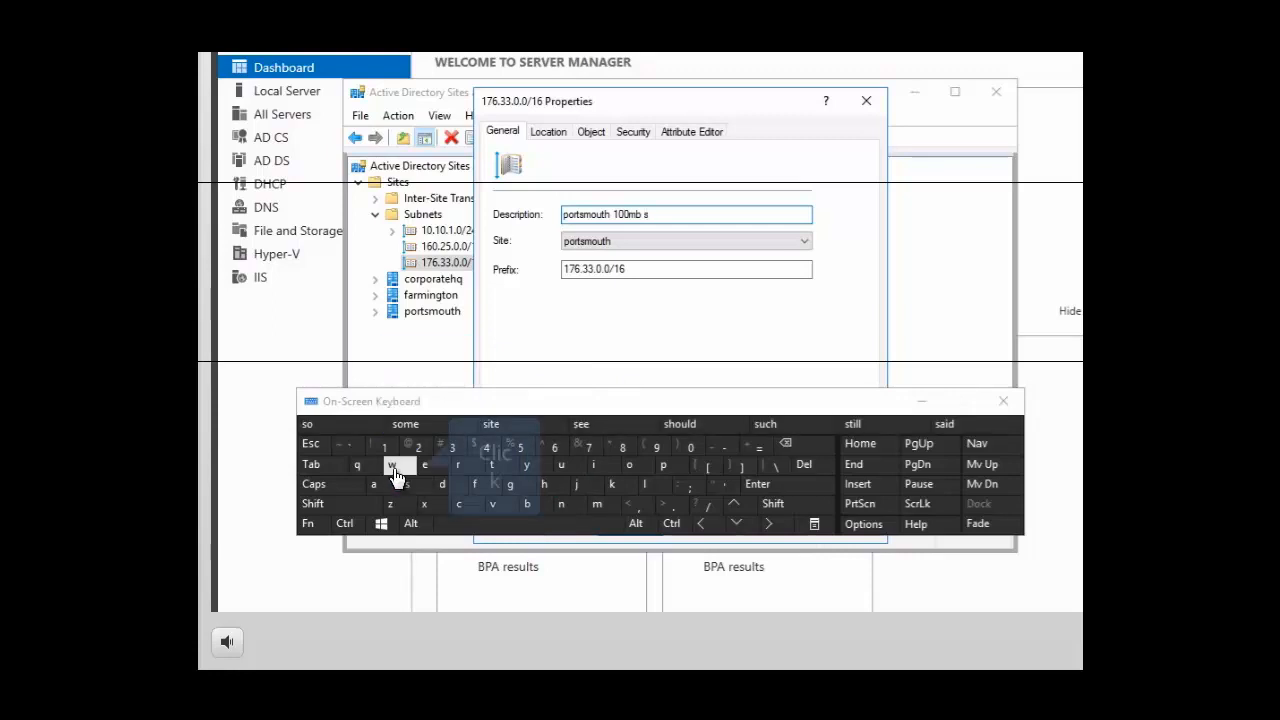
click(392, 466)
click(598, 466)
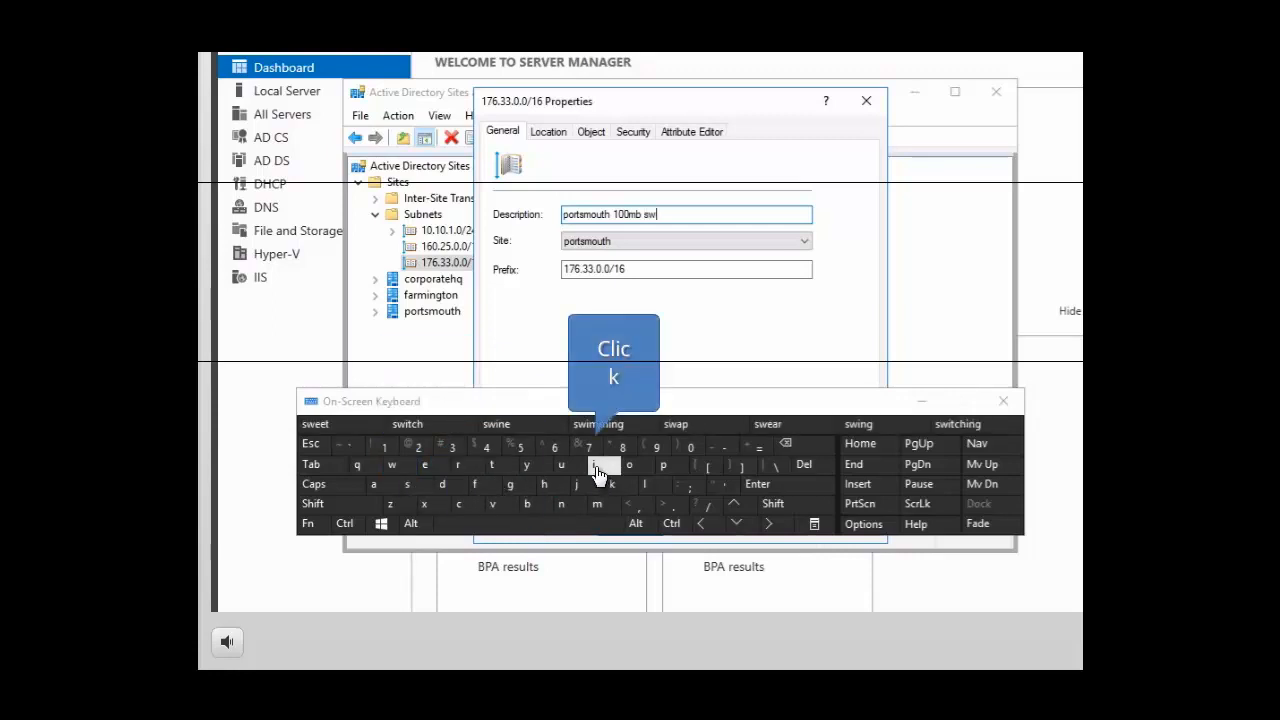
click(493, 466)
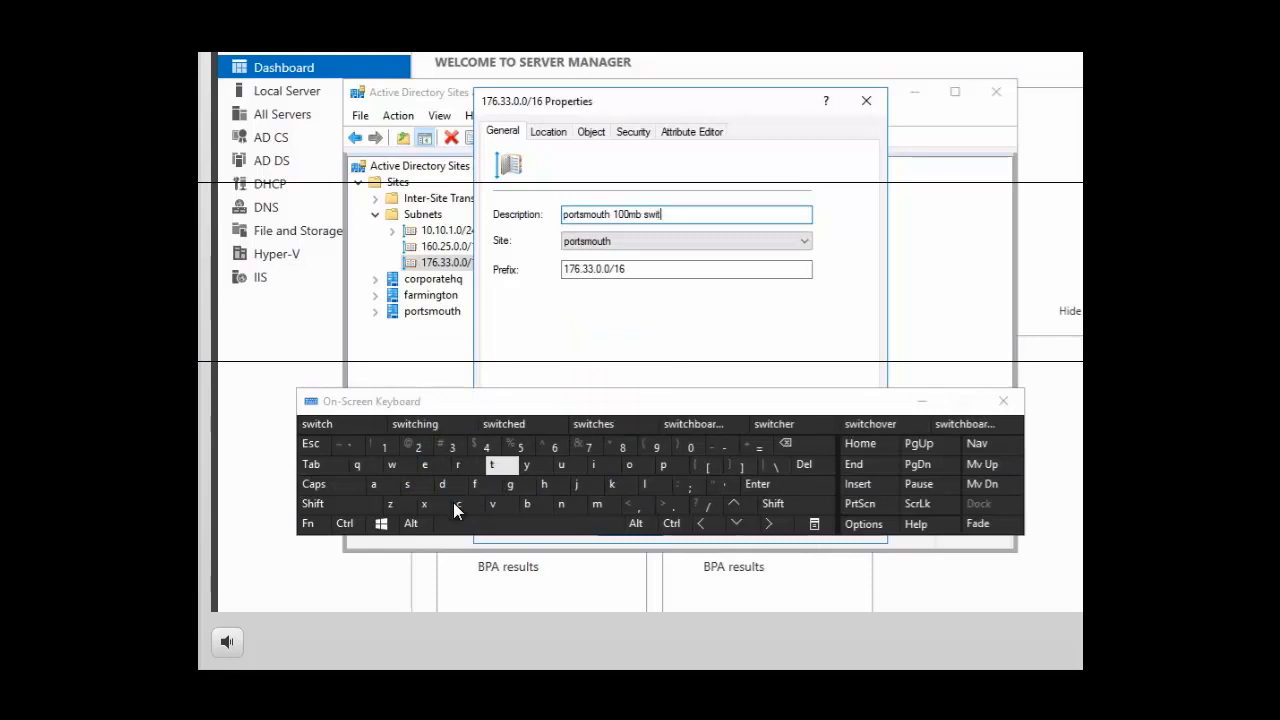
click(459, 504)
click(542, 486)
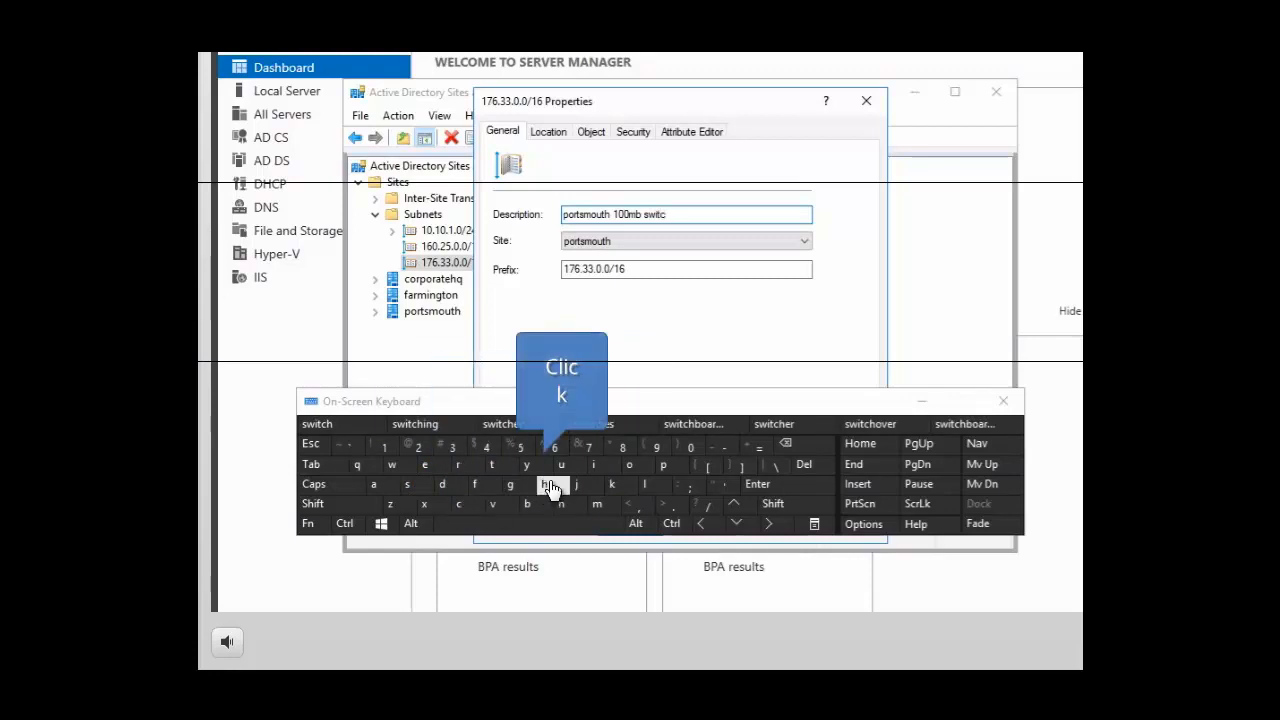
click(430, 468)
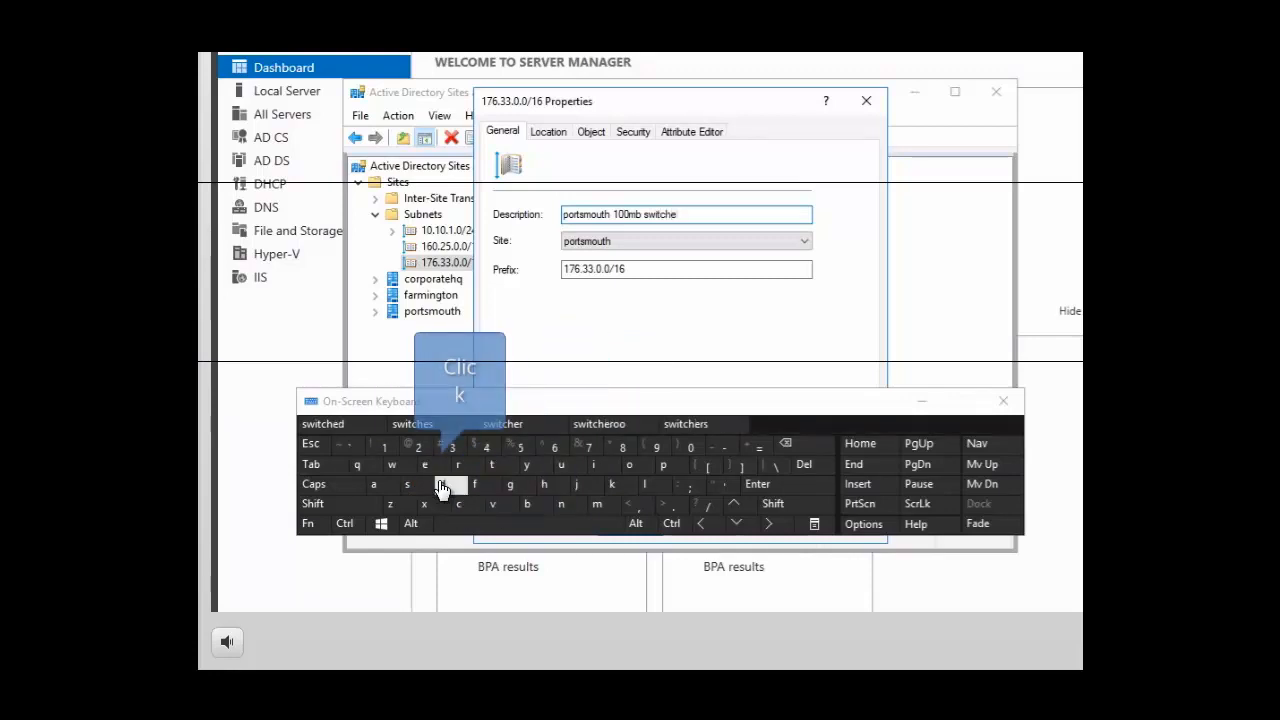
click(443, 487)
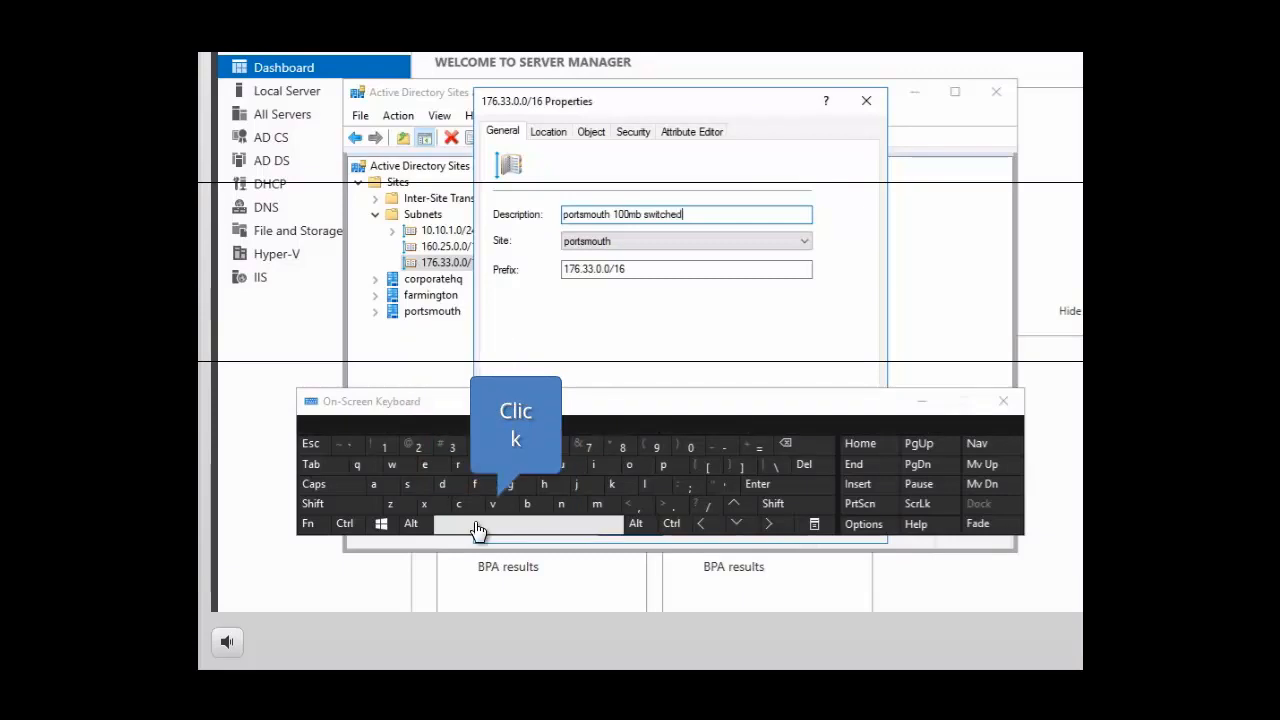
click(477, 526)
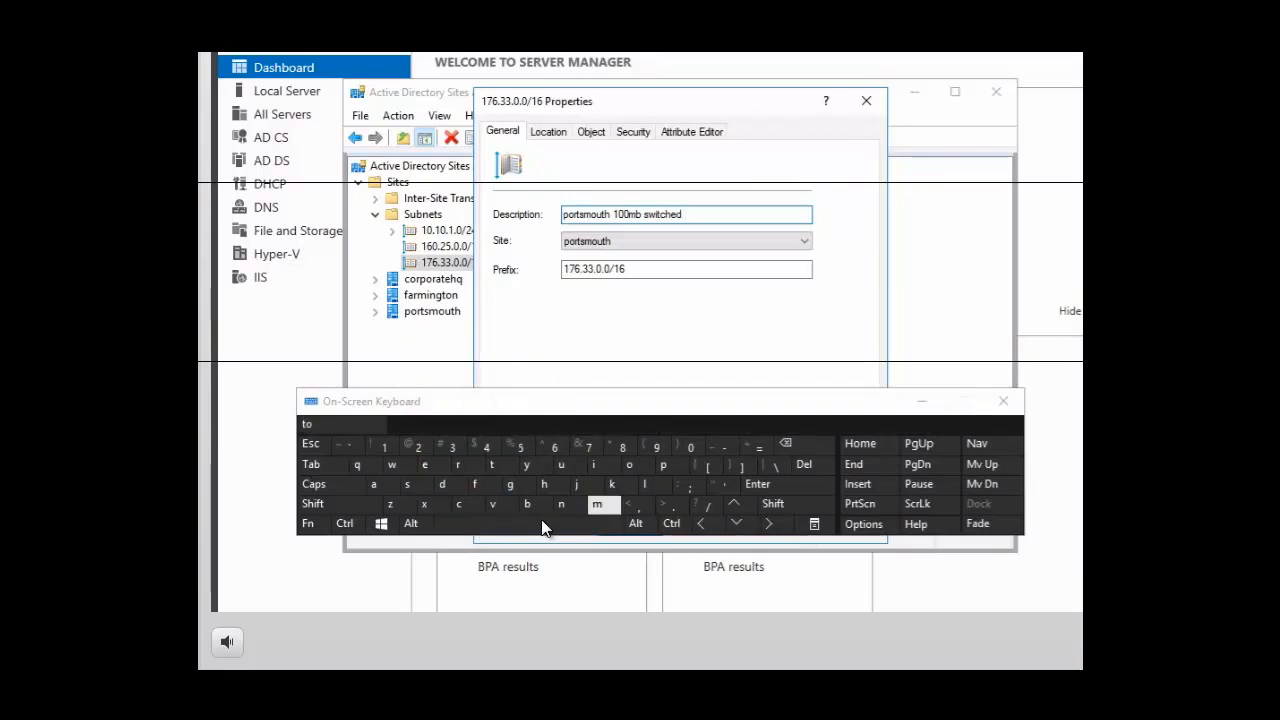
click(656, 490)
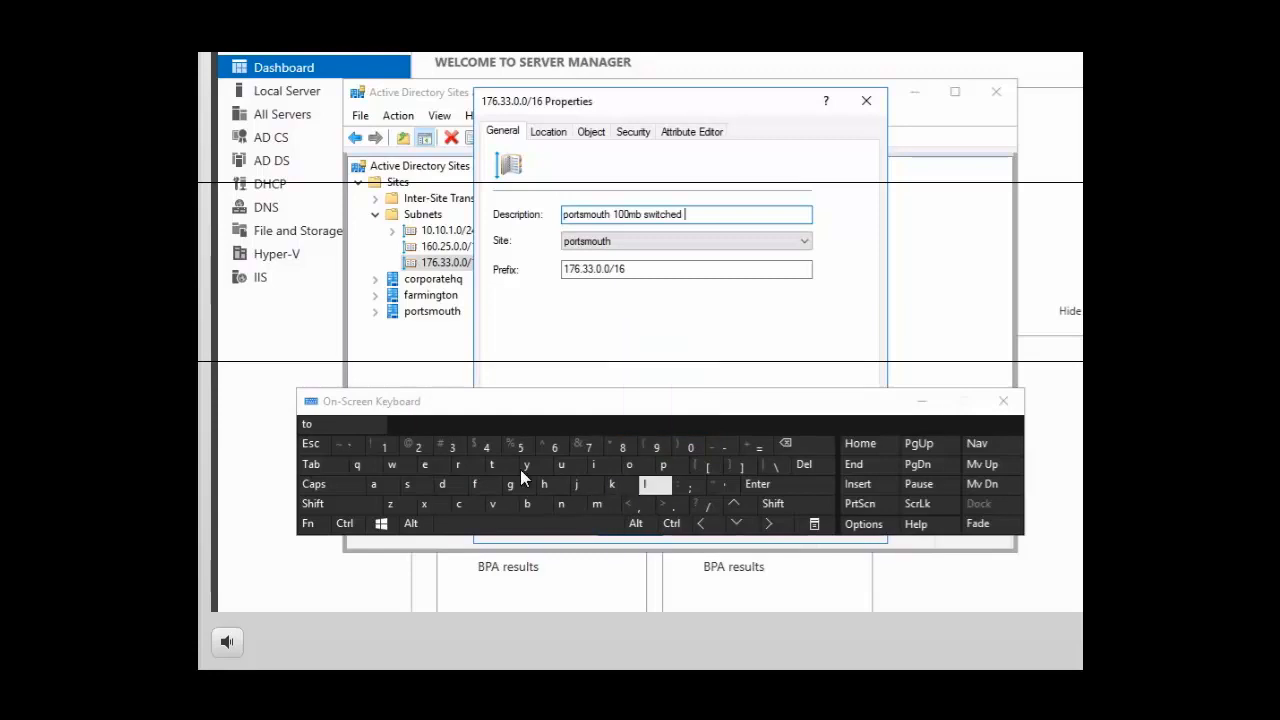
click(374, 486)
click(562, 505)
click(618, 530)
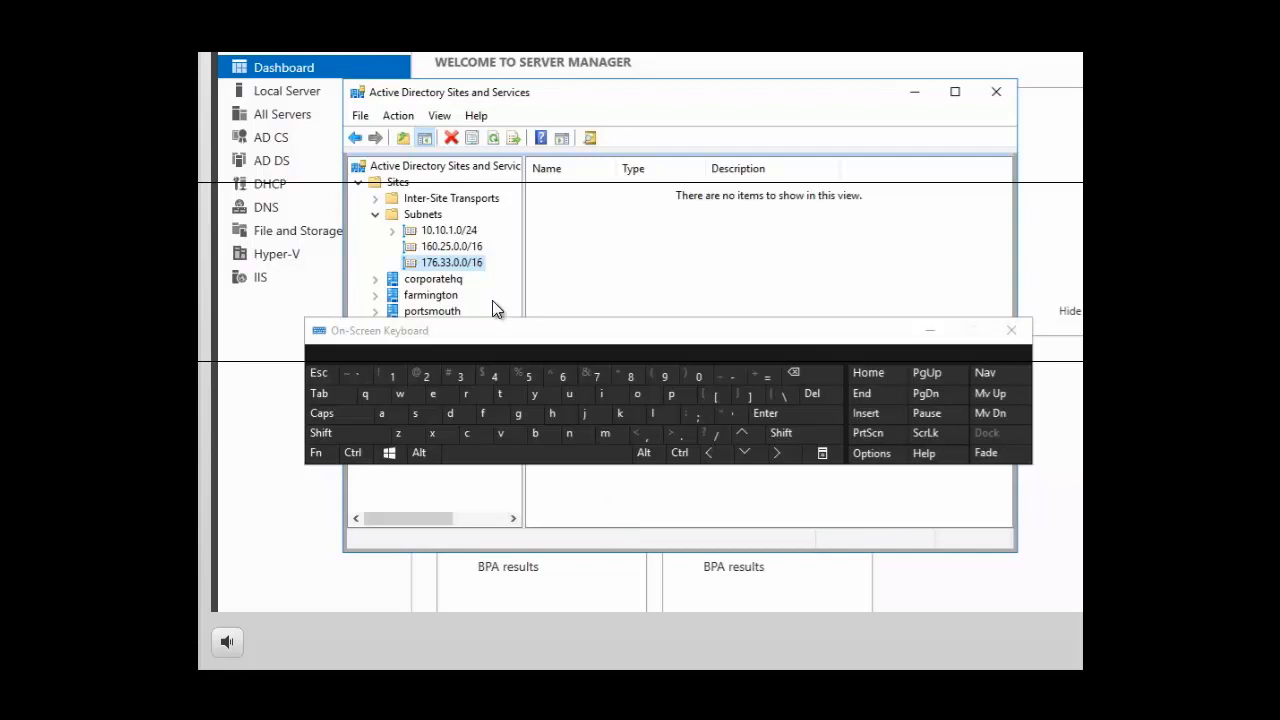
click(417, 216)
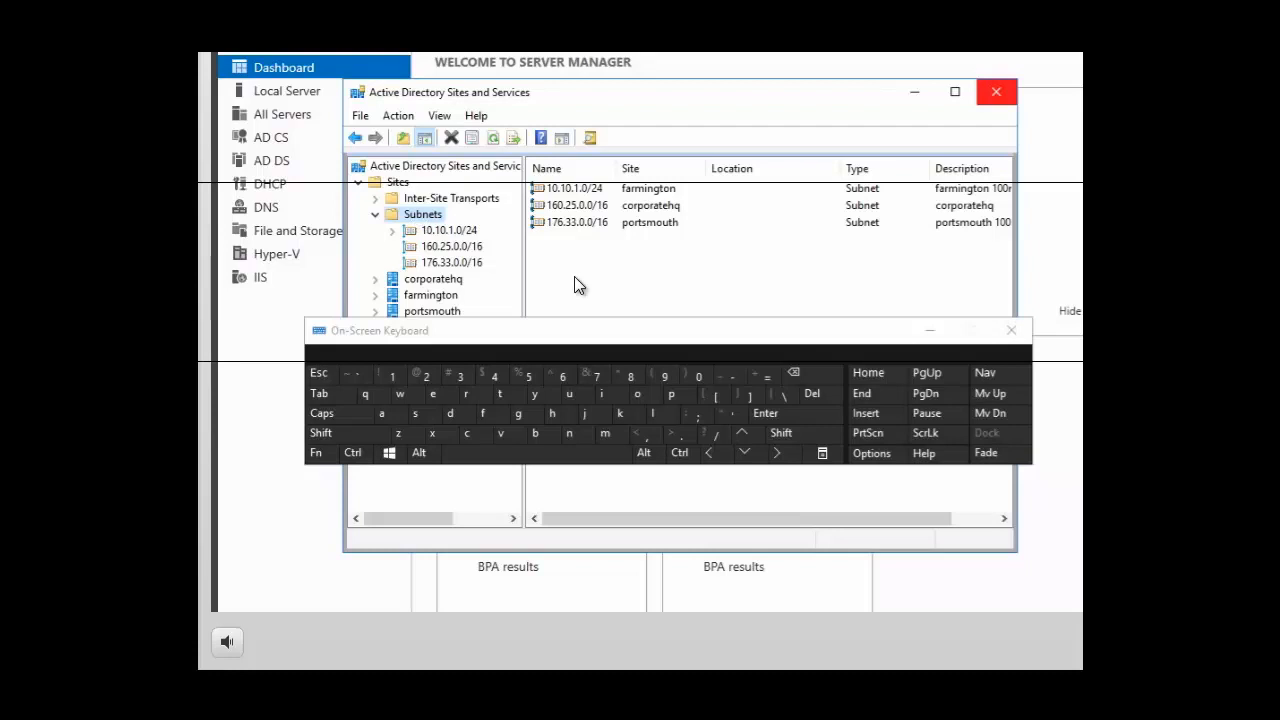